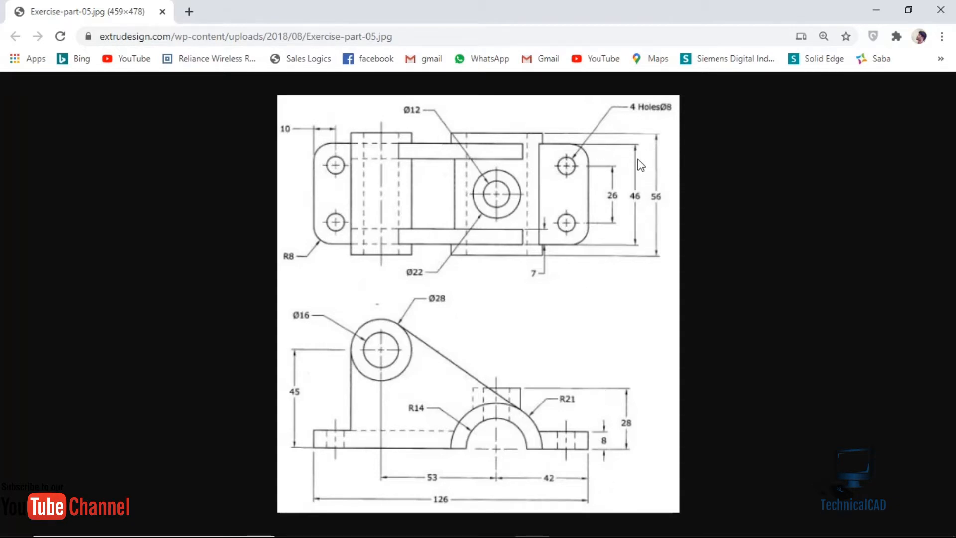
# Switch from the exercise drawing in Chrome to Autodesk Inventor.
pyautogui.click(566, 523)
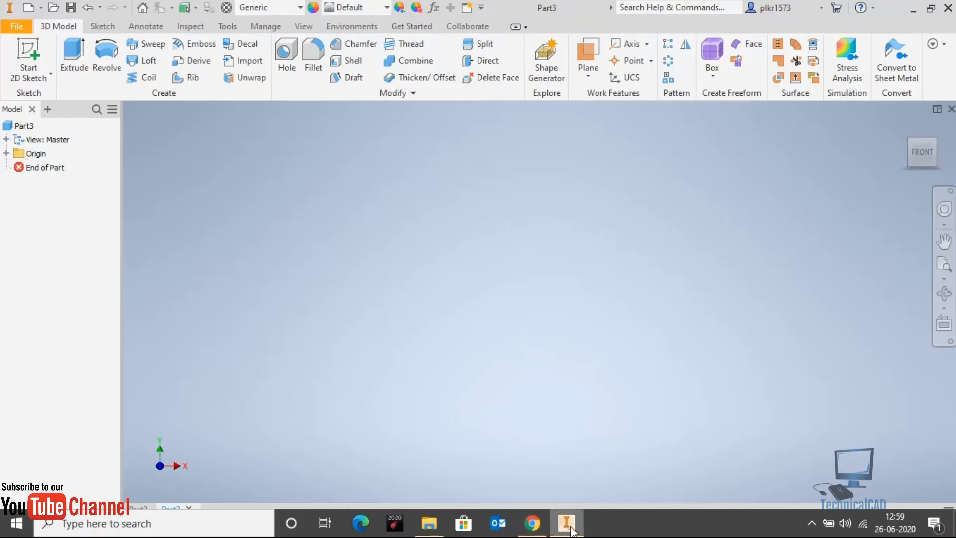
pyautogui.click(38, 59)
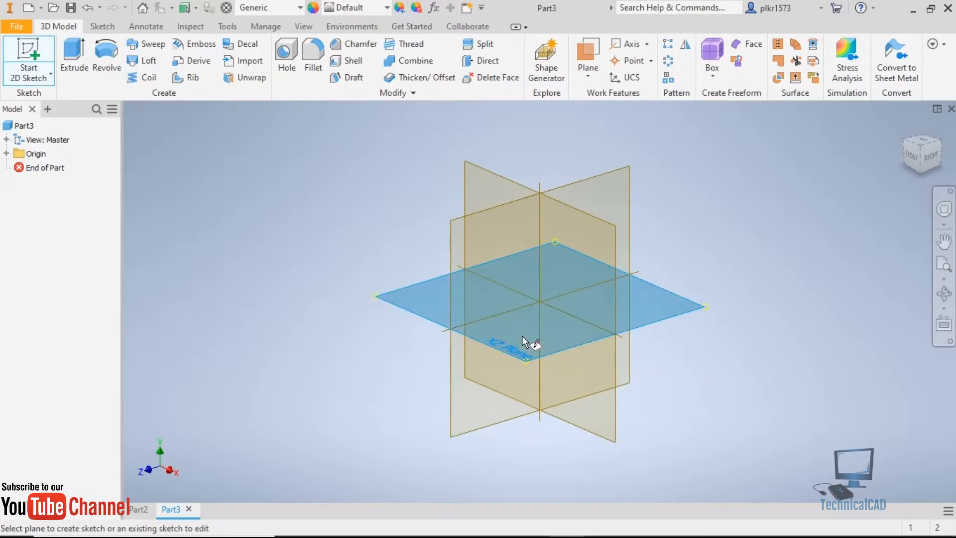
pyautogui.click(522, 336)
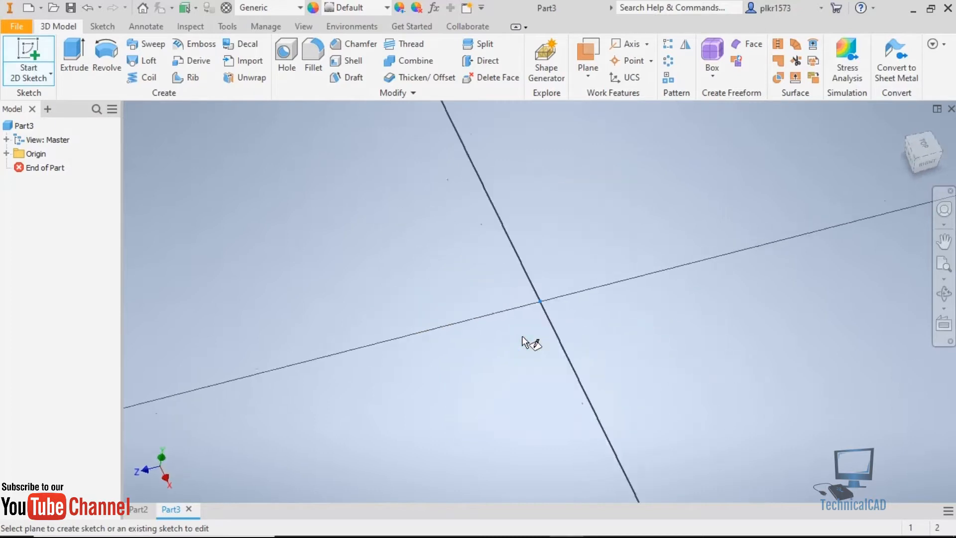
pyautogui.click(938, 126)
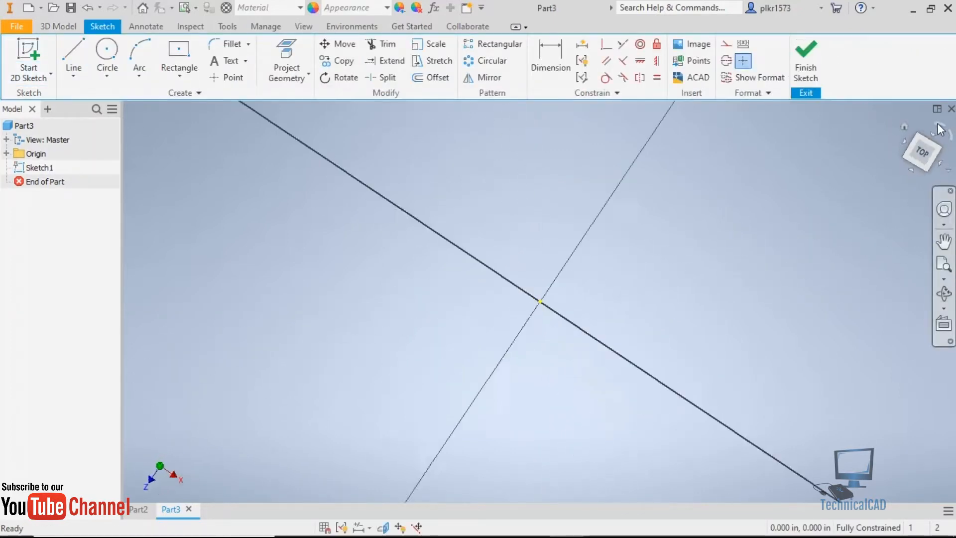
pyautogui.click(175, 65)
pyautogui.click(540, 302)
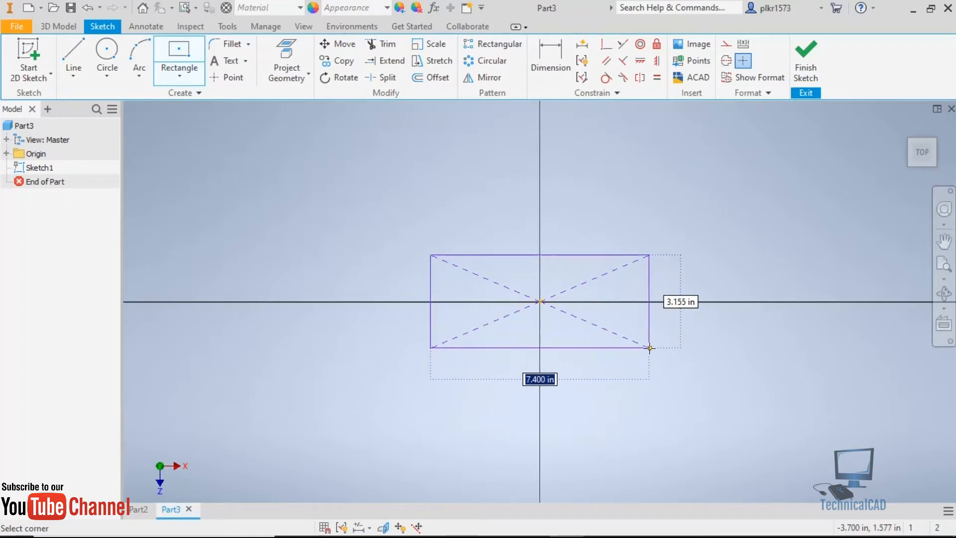
pyautogui.press('Escape')
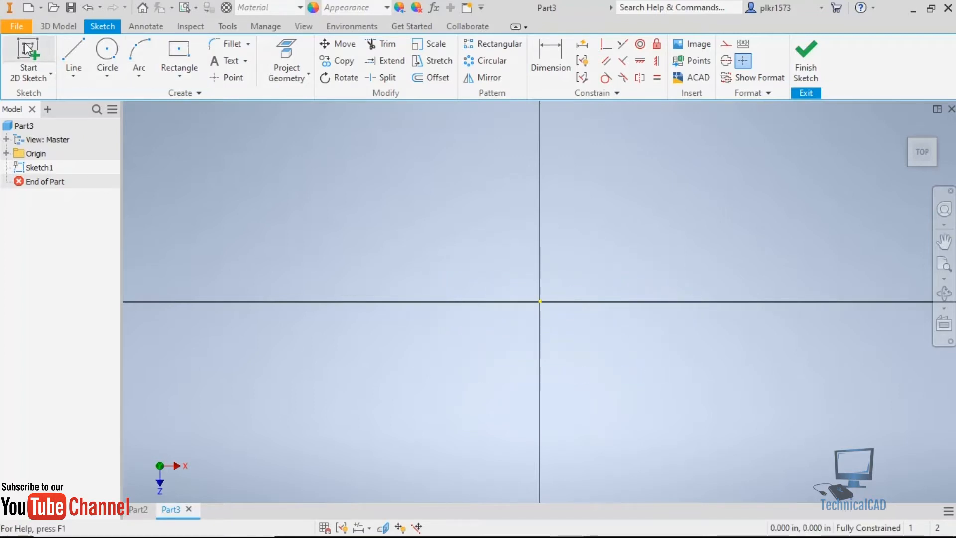
# Create a new part file from the metric Standard (mm).ipt template.
pyautogui.click(16, 25)
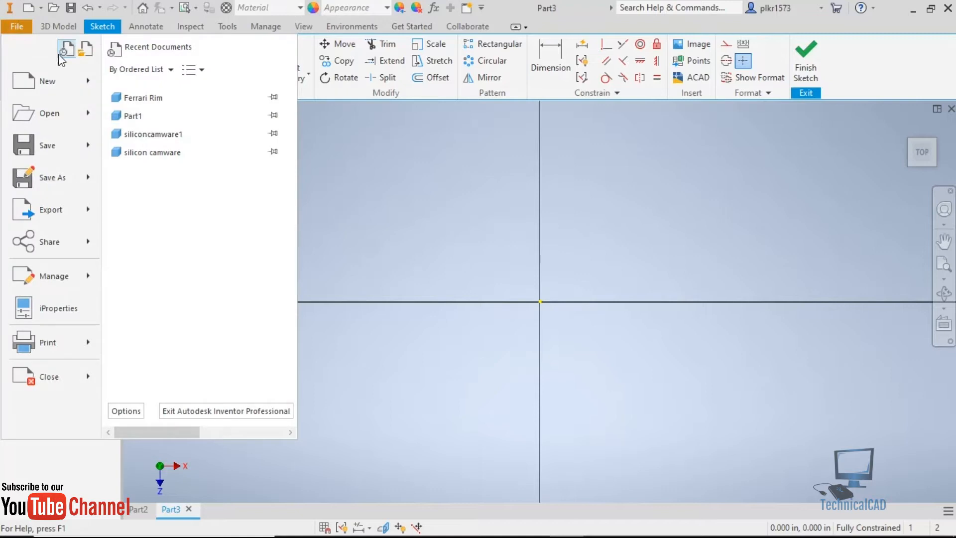
pyautogui.moveTo(75, 81)
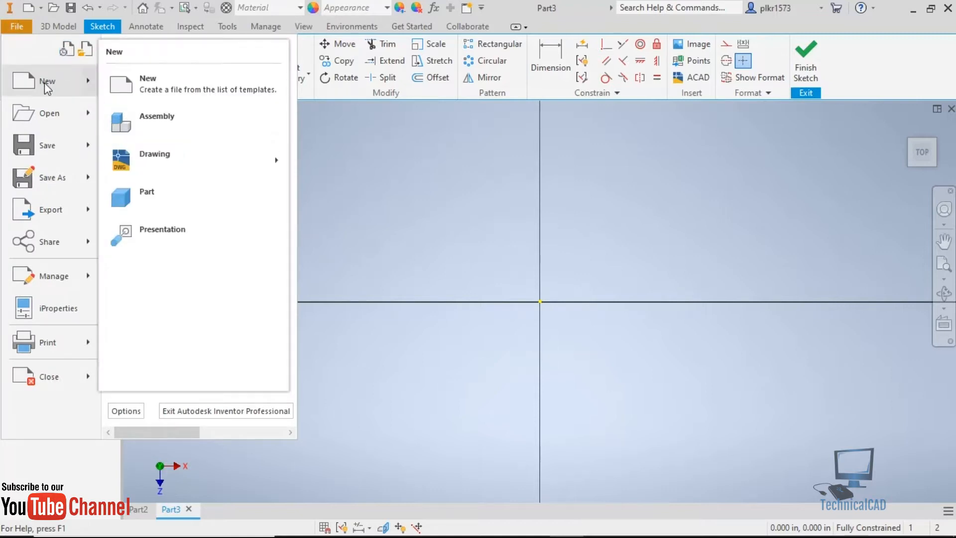
pyautogui.click(147, 90)
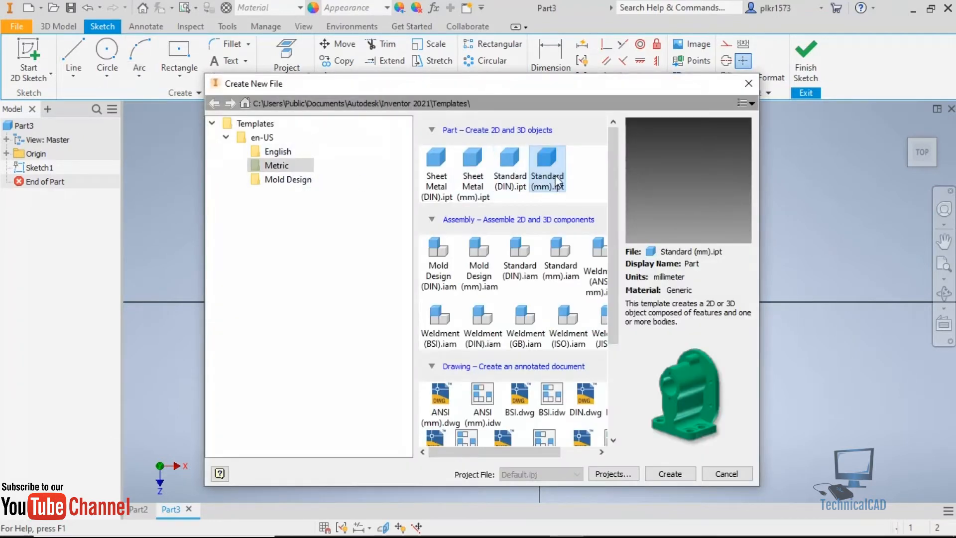
pyautogui.click(551, 170)
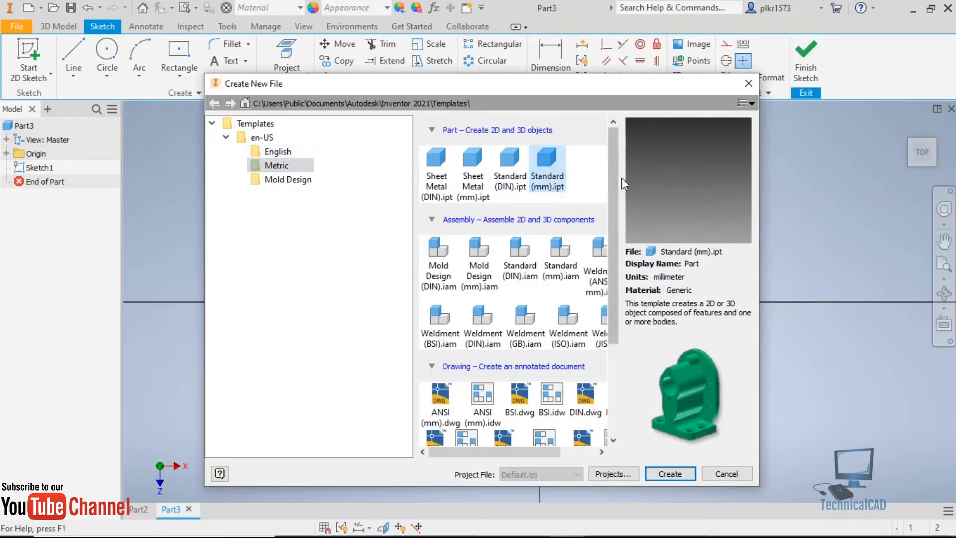
pyautogui.click(256, 155)
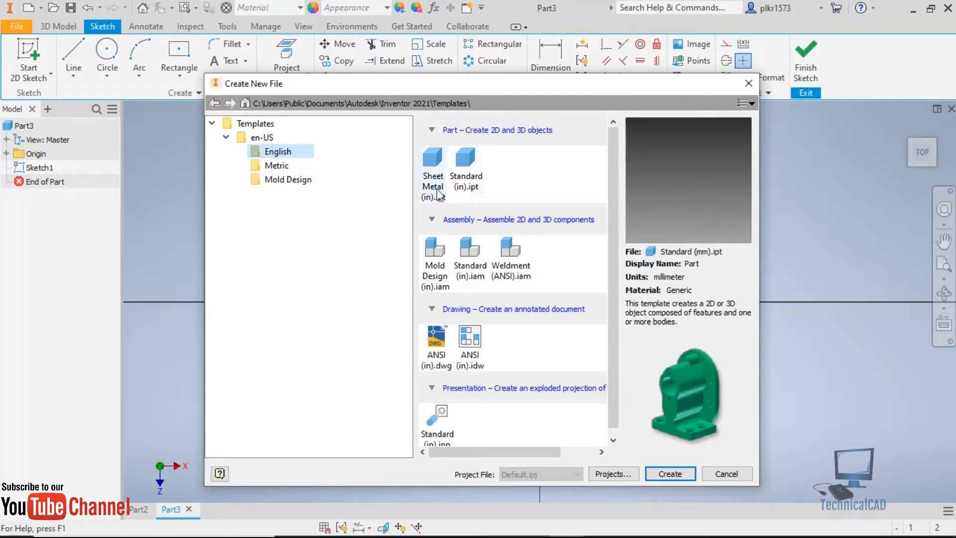
pyautogui.click(277, 166)
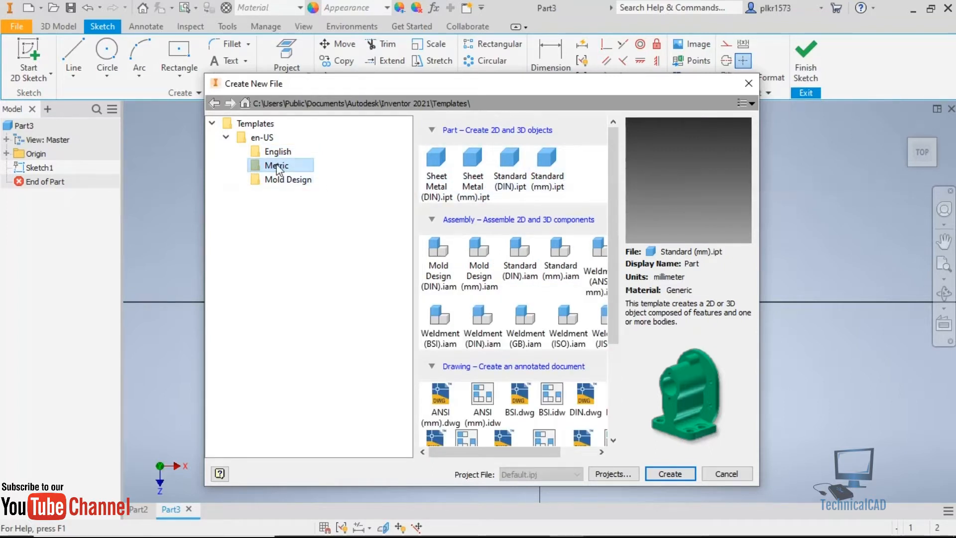
pyautogui.click(547, 169)
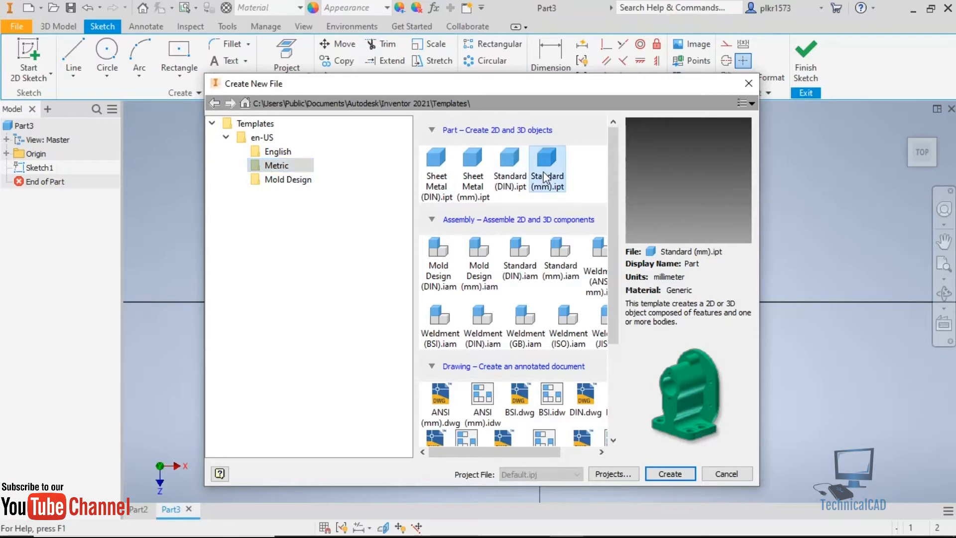
pyautogui.click(678, 477)
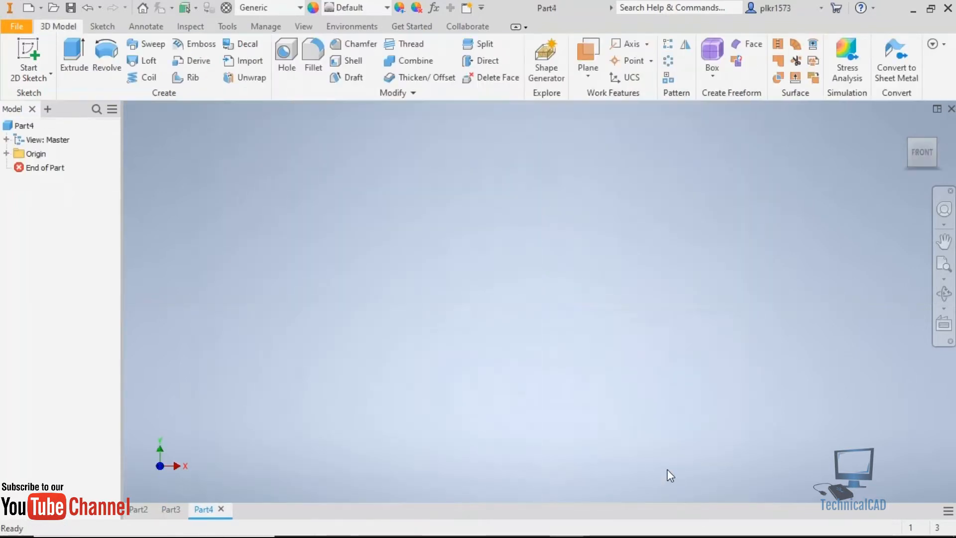
# Start a sketch on the XZ plane and draw a 126 mm wide, 46 mm high rectangle centred on the origin.
pyautogui.click(28, 55)
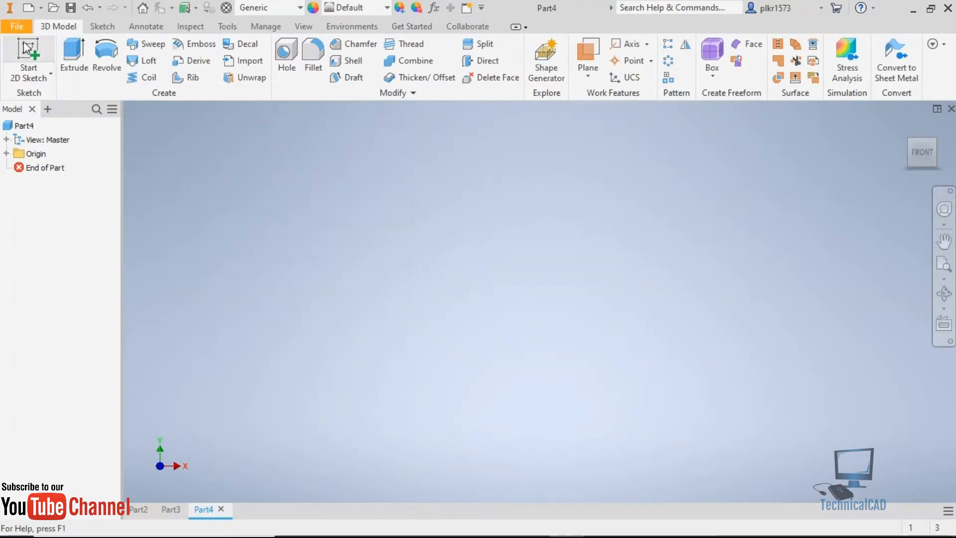
pyautogui.click(557, 338)
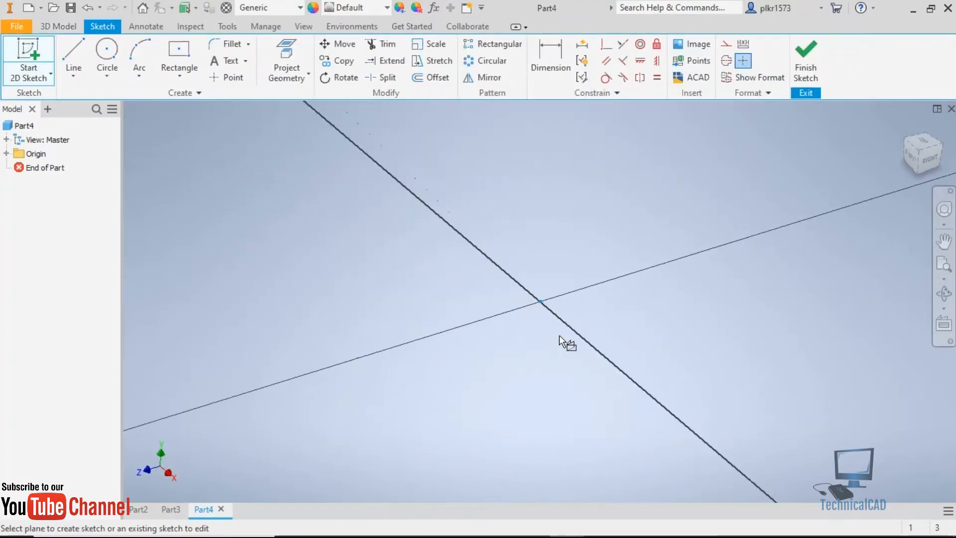
pyautogui.click(932, 122)
pyautogui.click(179, 52)
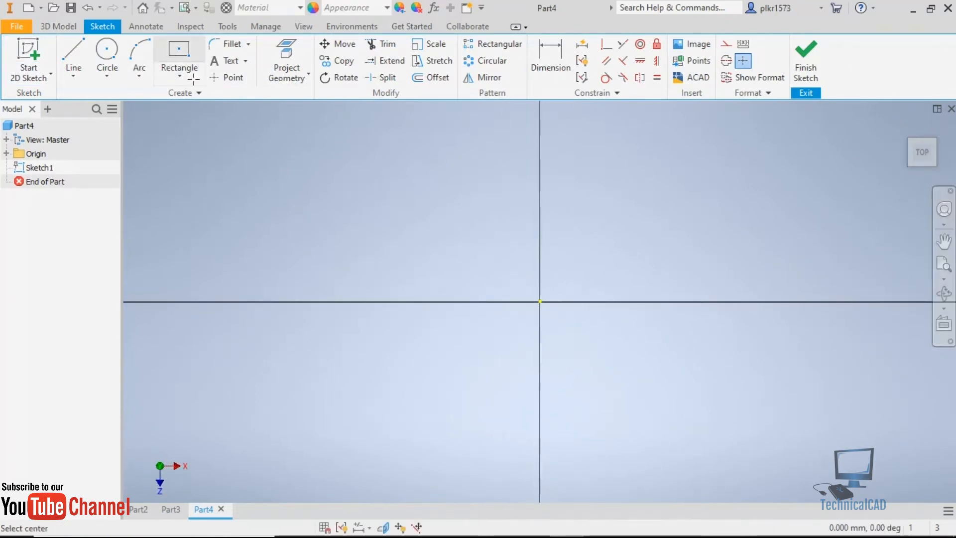
pyautogui.click(540, 301)
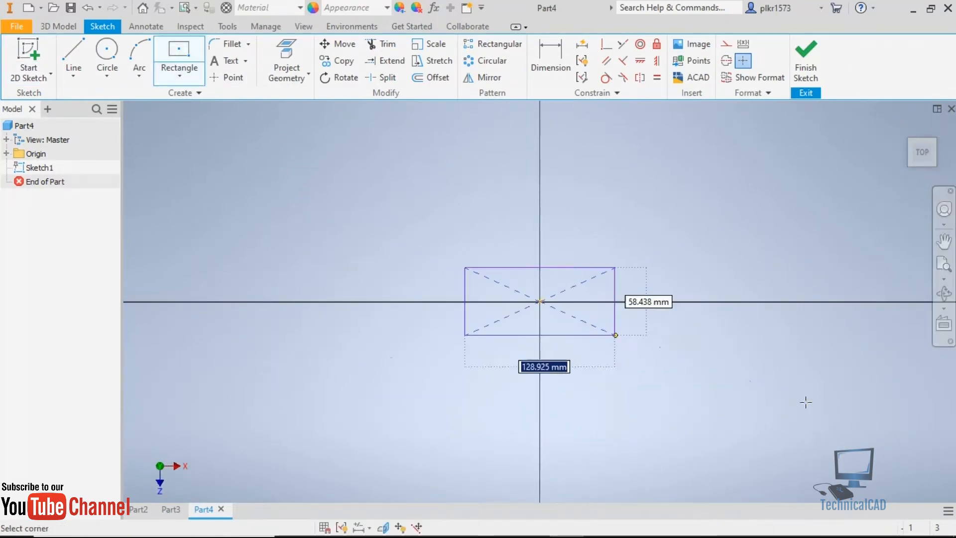
pyautogui.write('126')
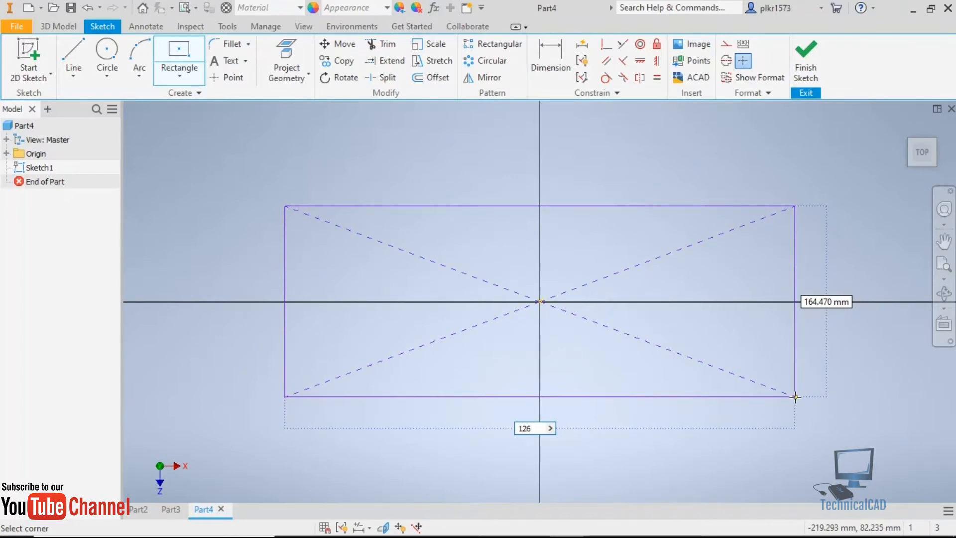
pyautogui.press('Tab')
pyautogui.write('46')
pyautogui.press('Return')
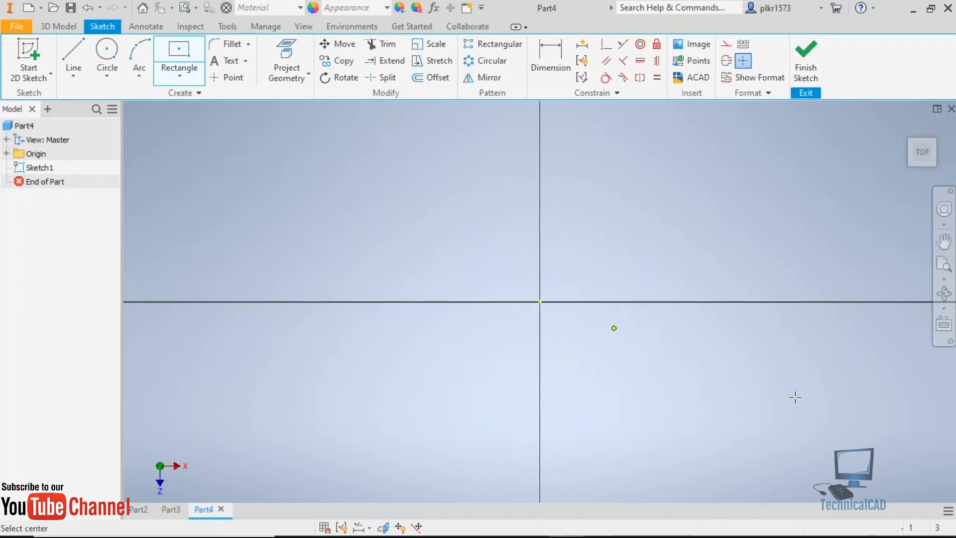
pyautogui.scroll(-5, 474, 280)
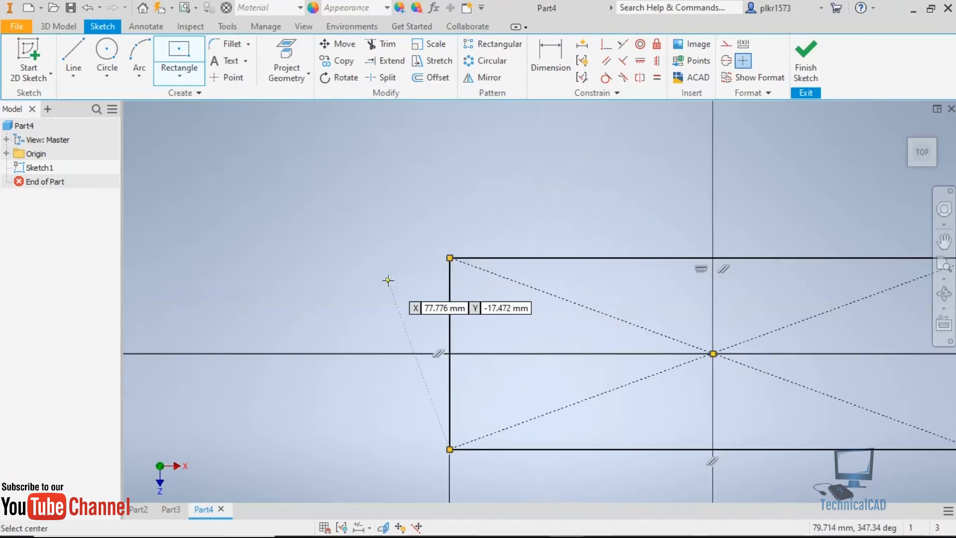
pyautogui.scroll(4, 386, 280)
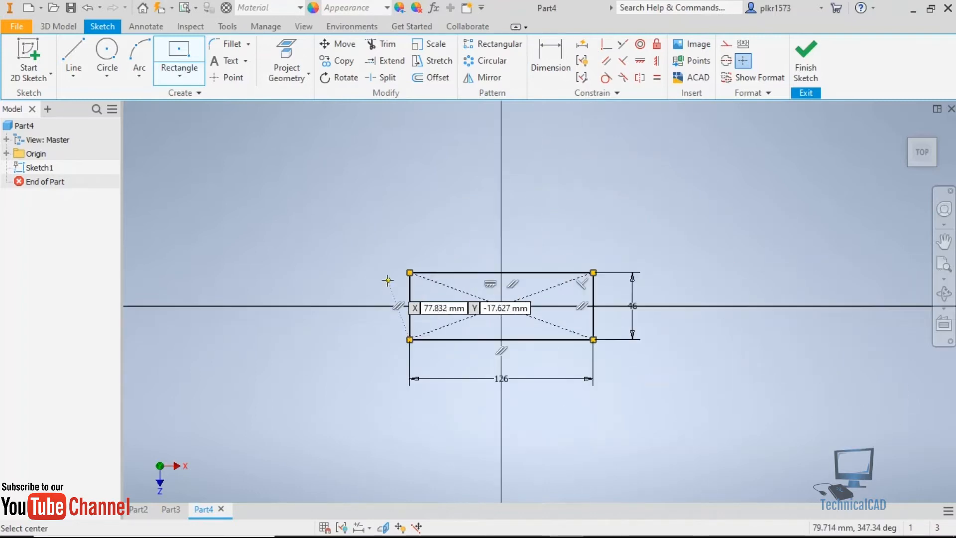
# Finish the sketch and extrude the rectangle upward by 8 mm to form the base plate.
pyautogui.click(805, 58)
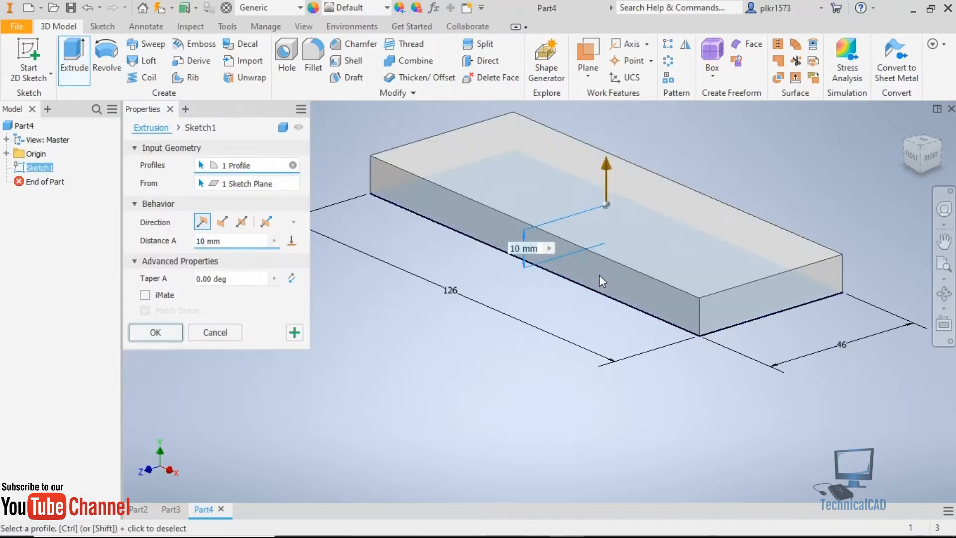
pyautogui.moveTo(229, 244); pyautogui.dragTo(160, 246)
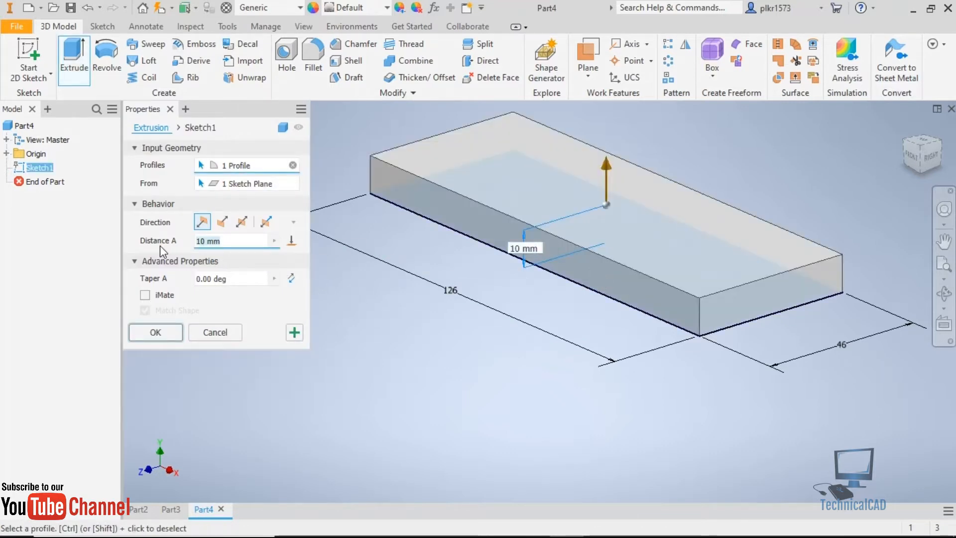
pyautogui.write('8')
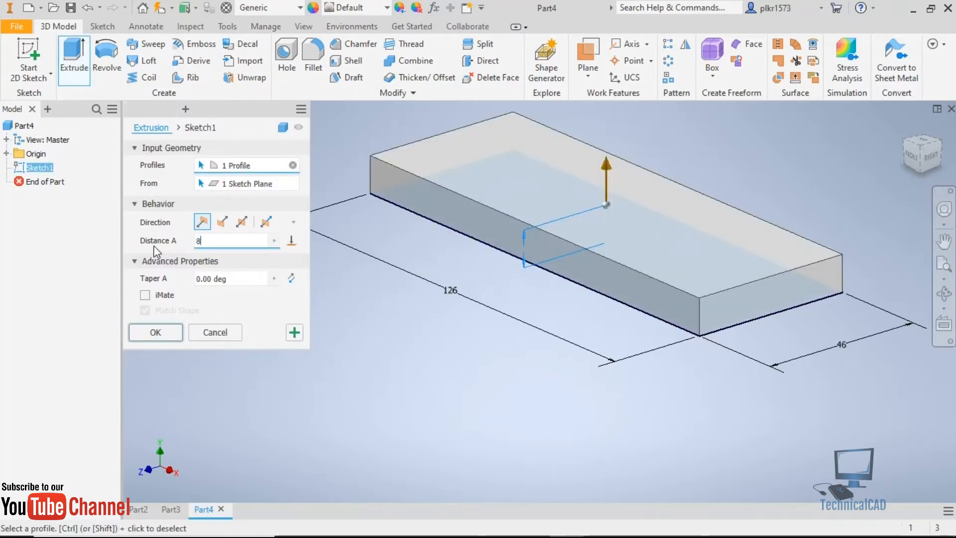
pyautogui.press('Return')
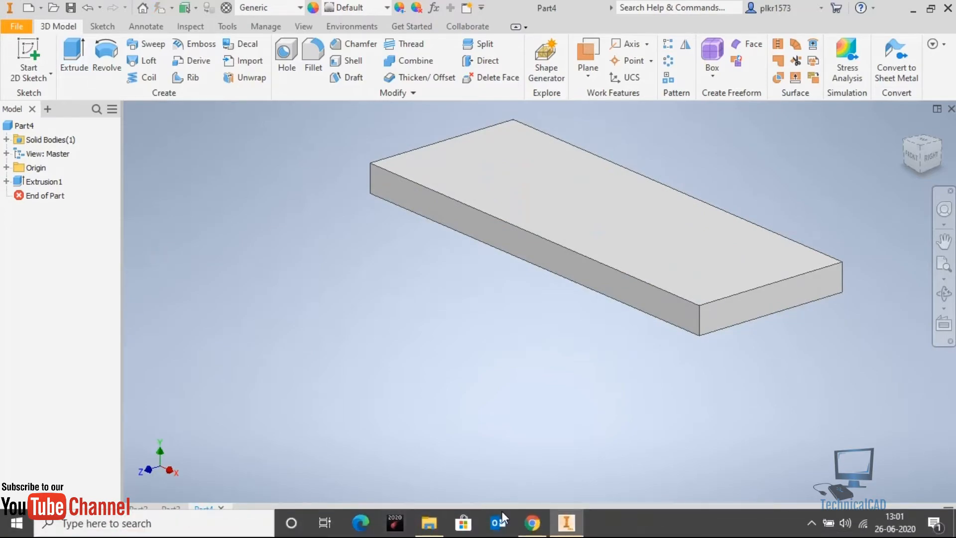
# Check the base plate's hole sizes and positions in the exercise drawing in Chrome, and return to Autodesk Inventor.
pyautogui.click(533, 523)
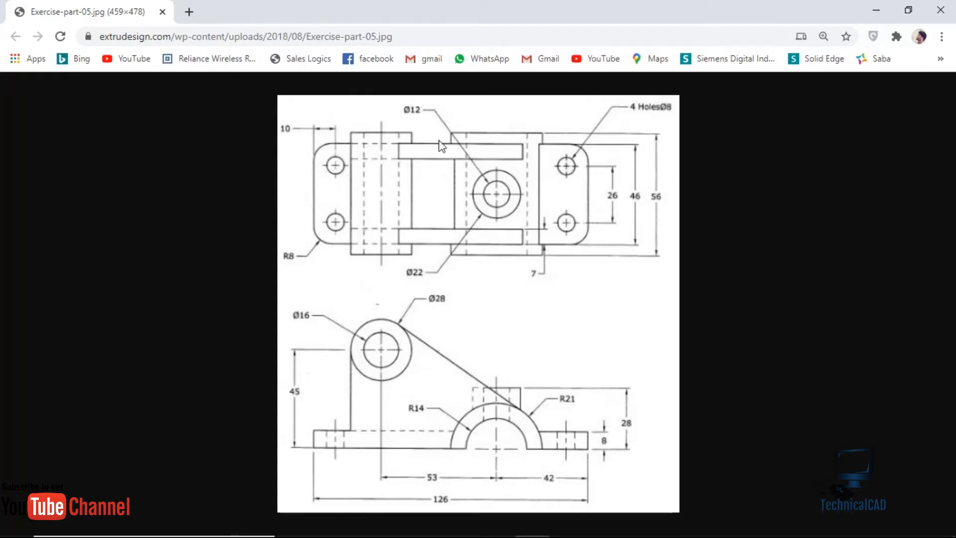
pyautogui.moveTo(655, 532)
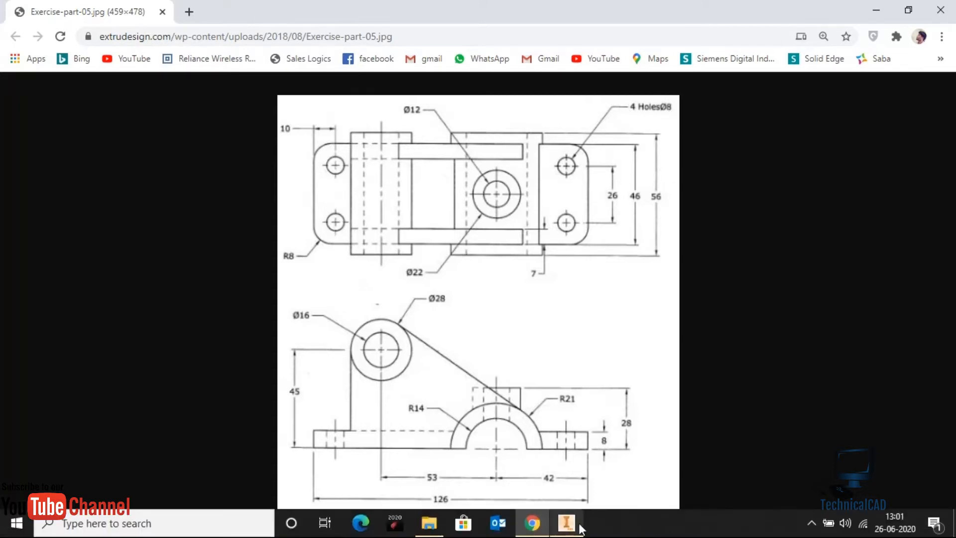
pyautogui.click(580, 521)
# Start a new sketch on the top face of the base plate, oriented with the plate's long side horizontal.
pyautogui.click(581, 194)
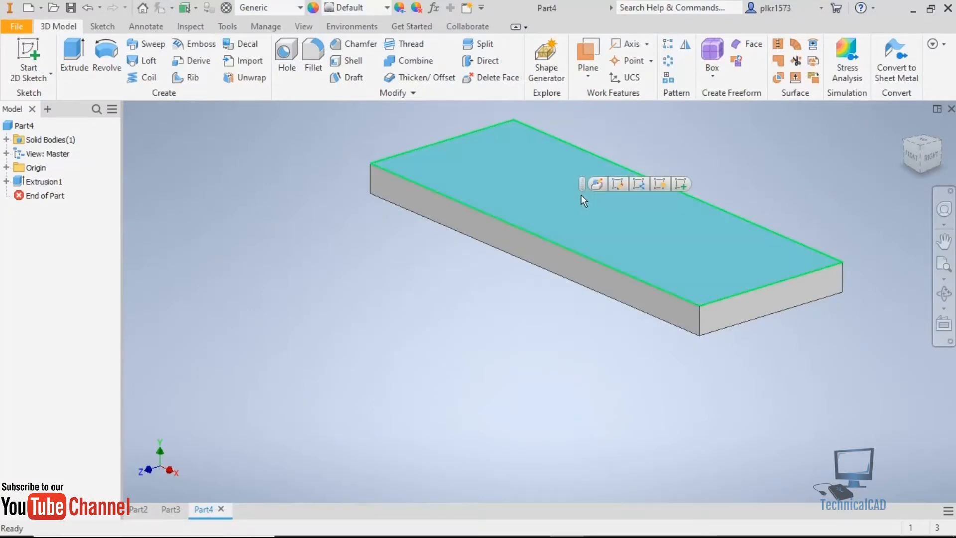
pyautogui.click(69, 58)
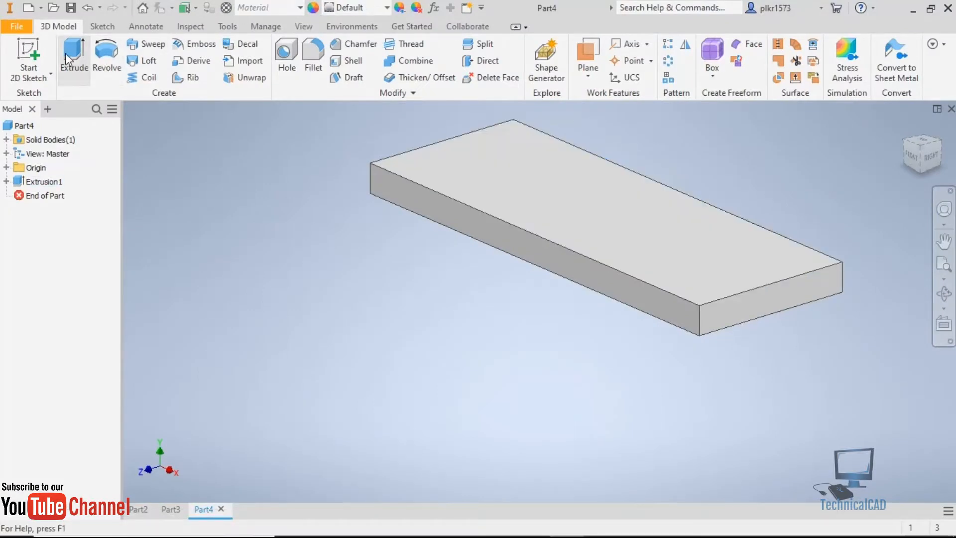
pyautogui.click(487, 204)
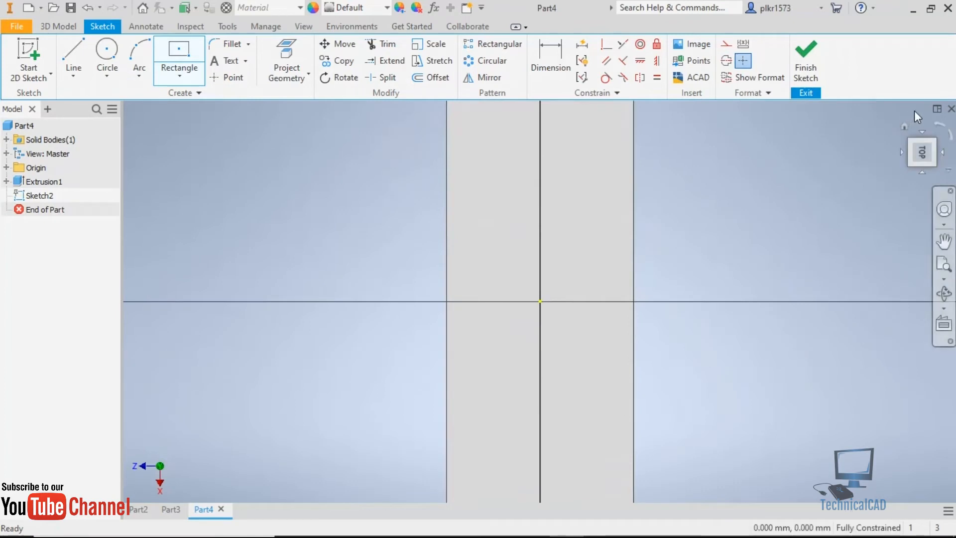
pyautogui.click(935, 124)
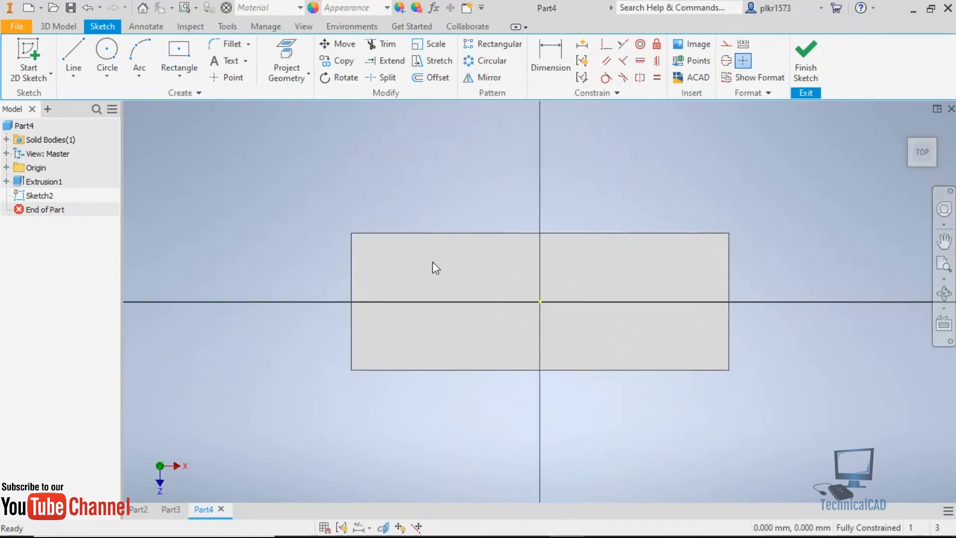
pyautogui.scroll(3, 429, 263)
pyautogui.scroll(-2, 429, 263)
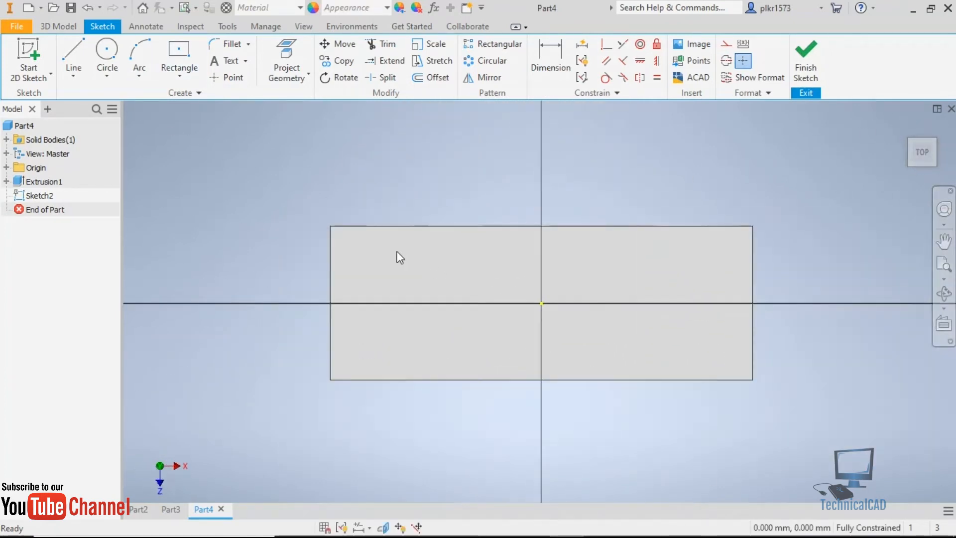
# Draw a circle near the plate's upper-left corner and set its diameter to 8 mm.
pyautogui.click(107, 49)
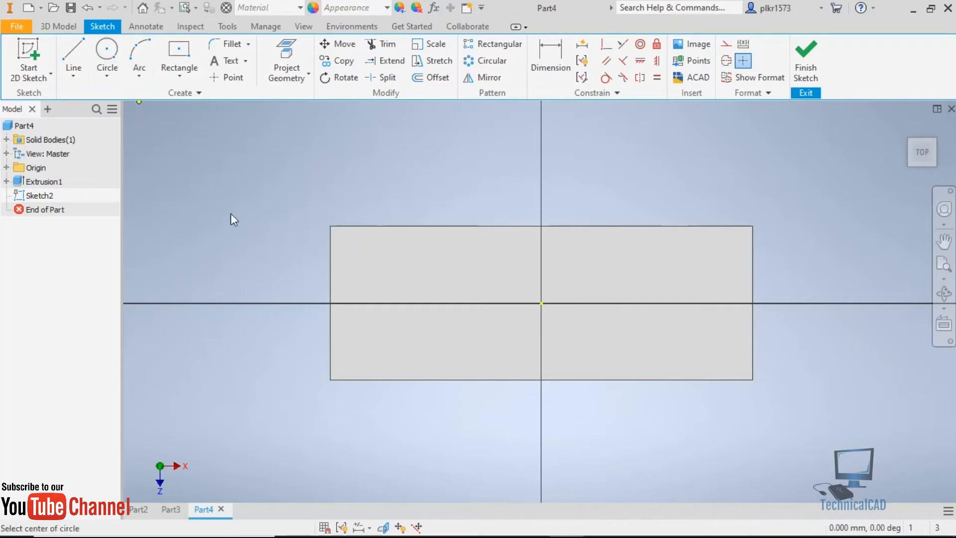
pyautogui.click(364, 258)
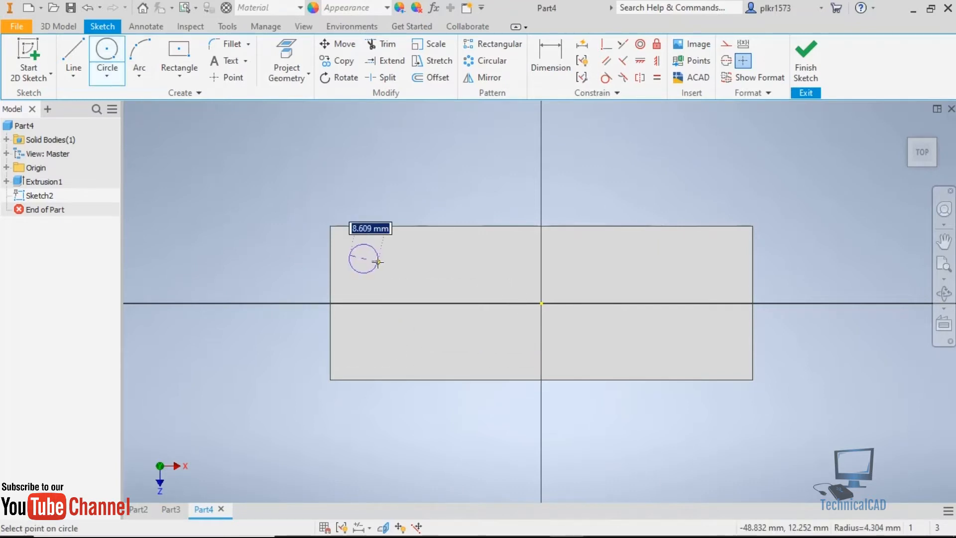
pyautogui.click(378, 262)
pyautogui.press('Escape')
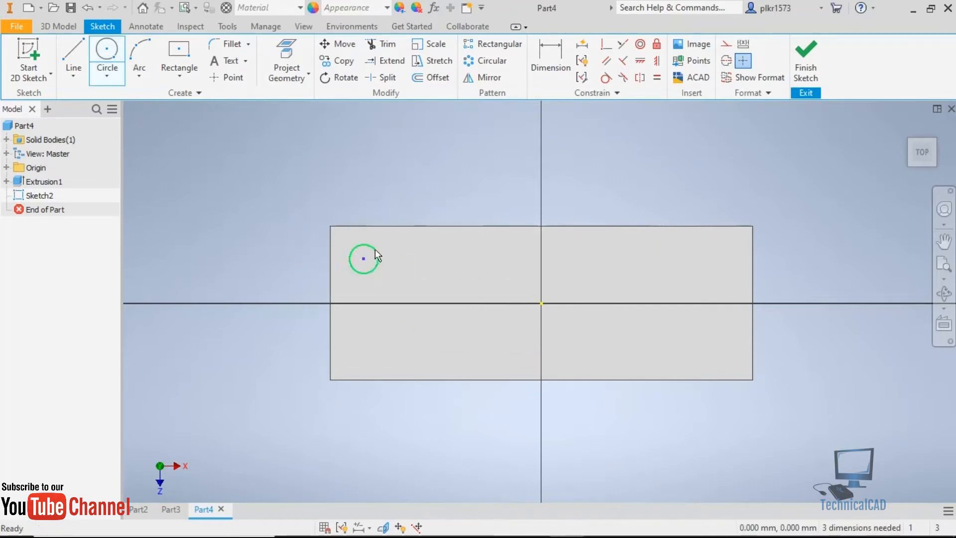
pyautogui.click(539, 48)
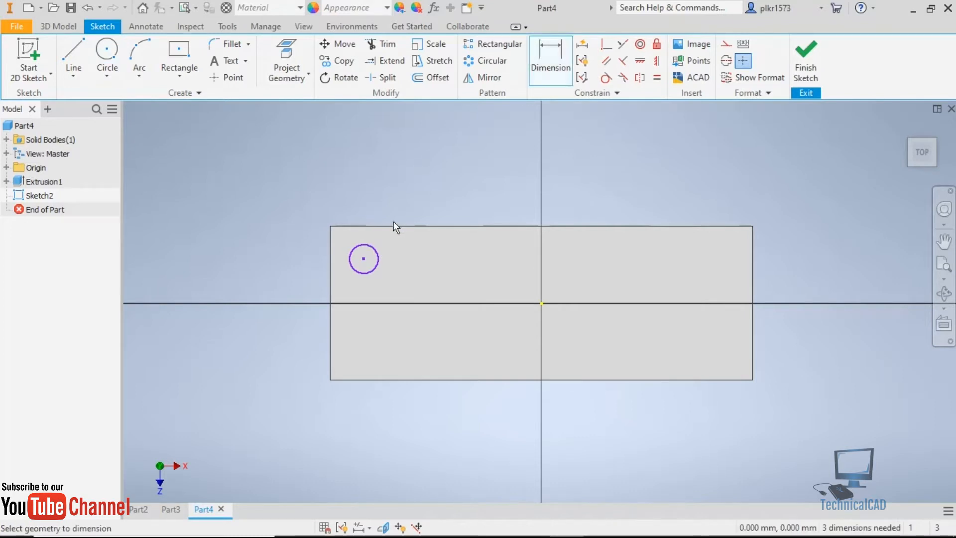
pyautogui.click(372, 243)
pyautogui.click(400, 205)
pyautogui.write('6')
pyautogui.press('Return')
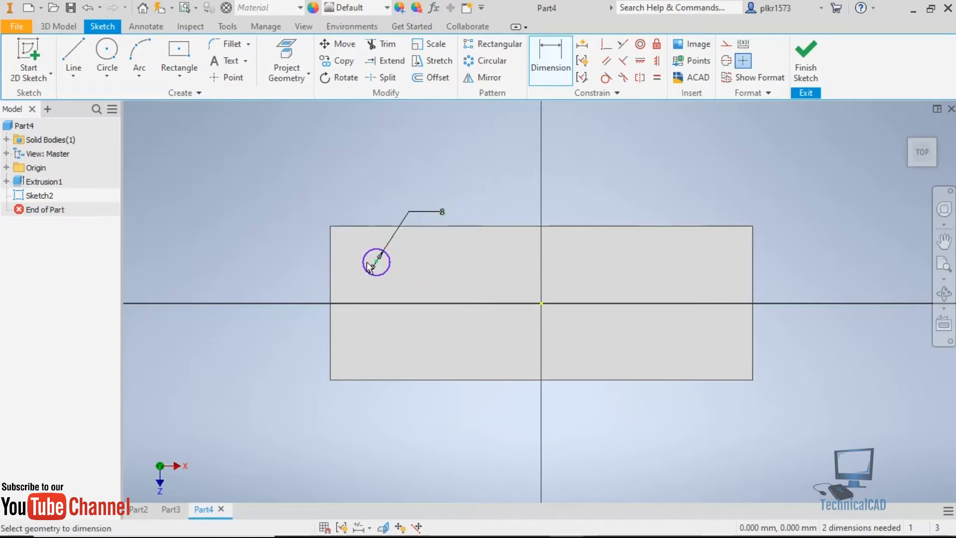
# Dimension the circle's centre 10 mm from the plate's upper long edge and 10 mm from its left short edge.
pyautogui.scroll(4, 376, 270)
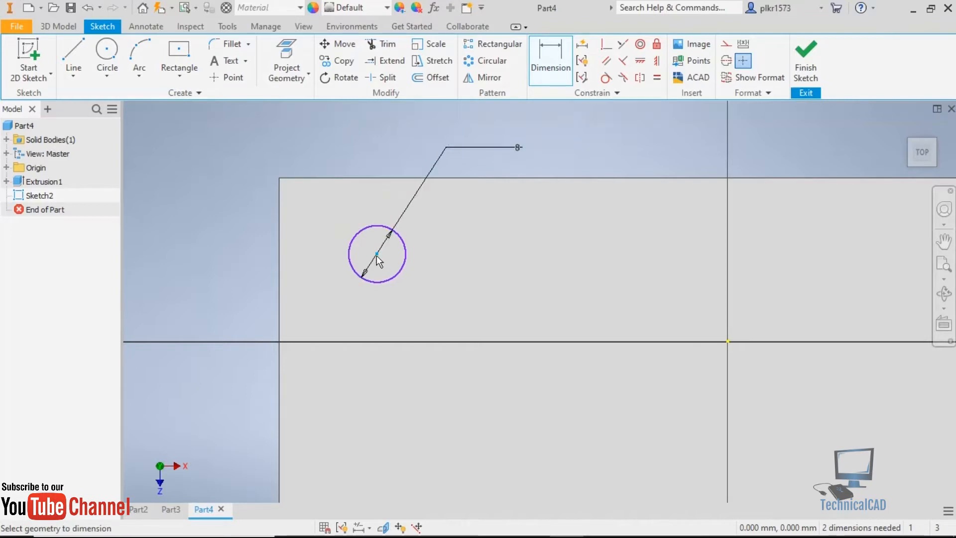
pyautogui.click(363, 178)
pyautogui.click(234, 216)
pyautogui.write('10')
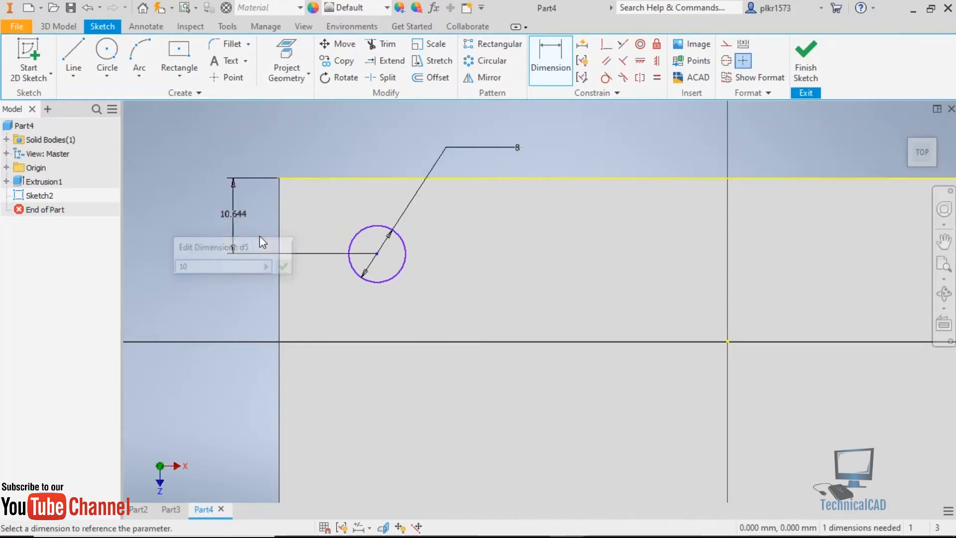
pyautogui.press('Return')
pyautogui.click(377, 249)
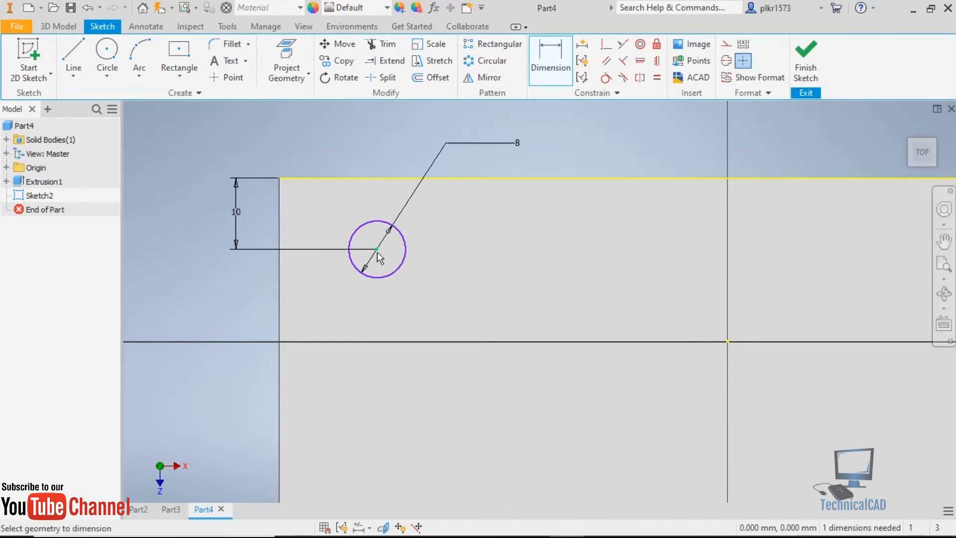
pyautogui.click(280, 277)
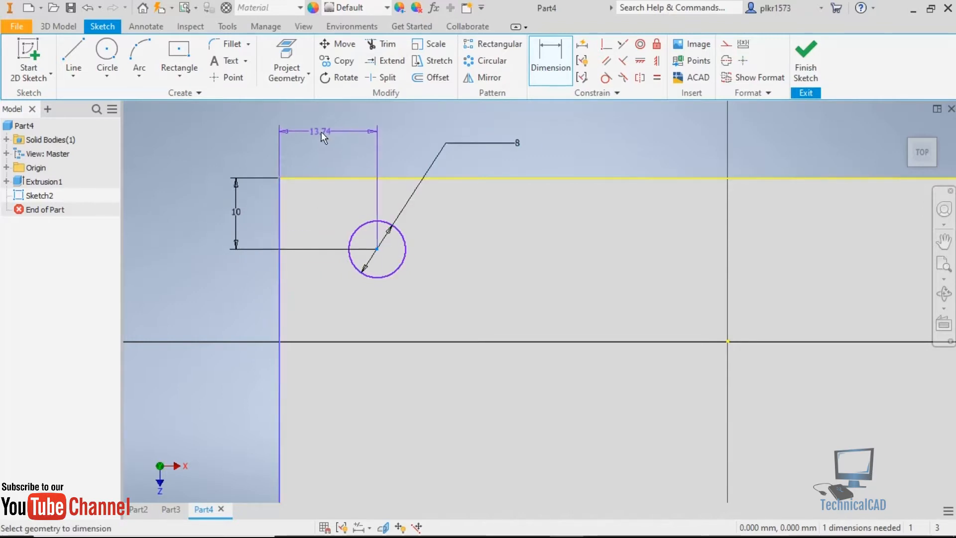
pyautogui.click(323, 132)
pyautogui.write('10')
pyautogui.press('Return')
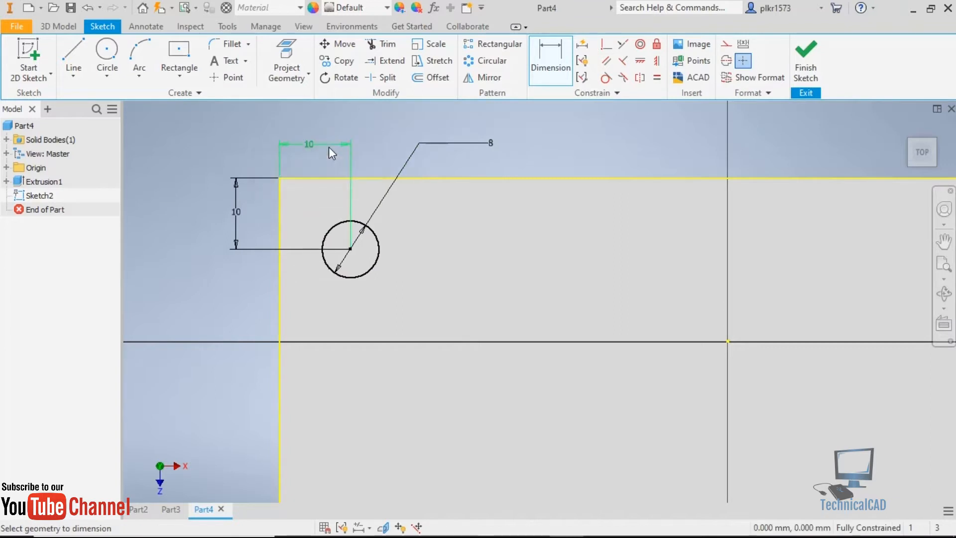
# Finish the sketch and extrude the circle downward as a cut about 12.25 mm deep, through the base plate.
pyautogui.click(808, 55)
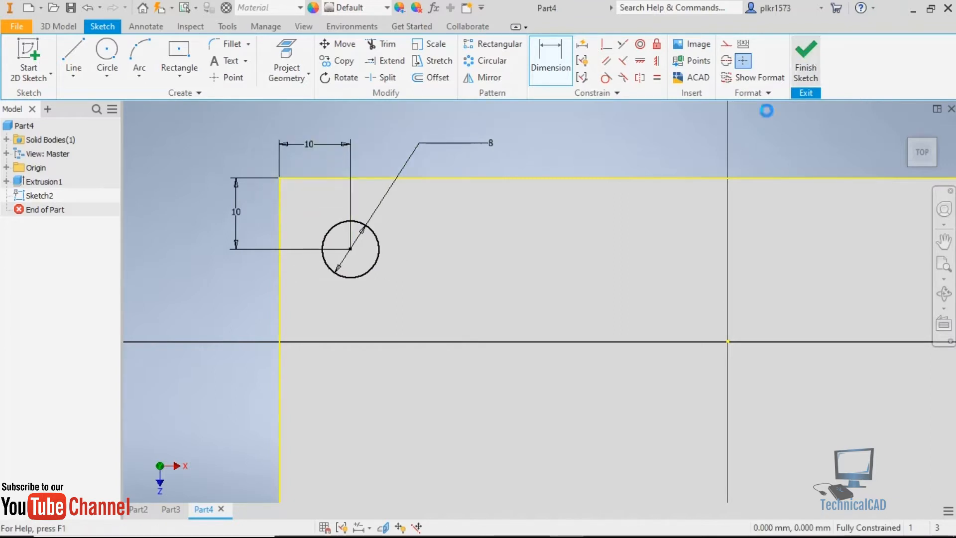
pyautogui.press('e')
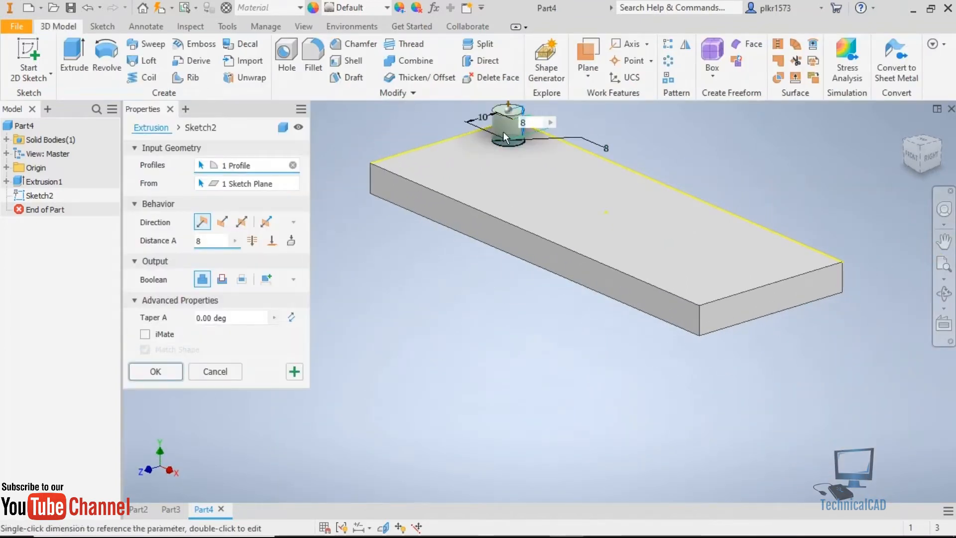
pyautogui.click(223, 222)
pyautogui.moveTo(508, 214); pyautogui.dragTo(509, 230)
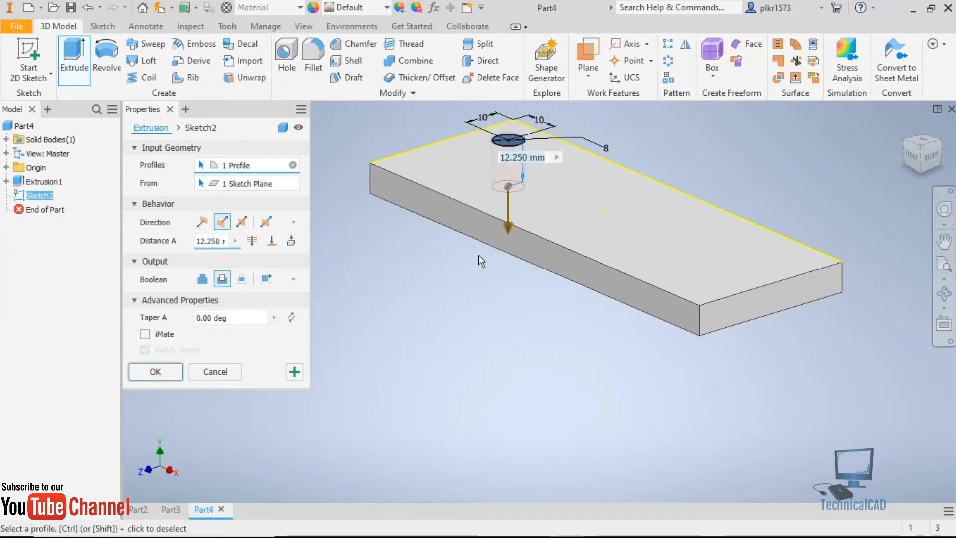
pyautogui.click(173, 374)
# Mirror the corner hole about the YZ plane to the other end of the plate.
pyautogui.scroll(3, 542, 296)
pyautogui.keyDown('shift'); pyautogui.moveTo(542, 296); pyautogui.dragTo(558, 339, button='middle'); pyautogui.keyUp('shift')
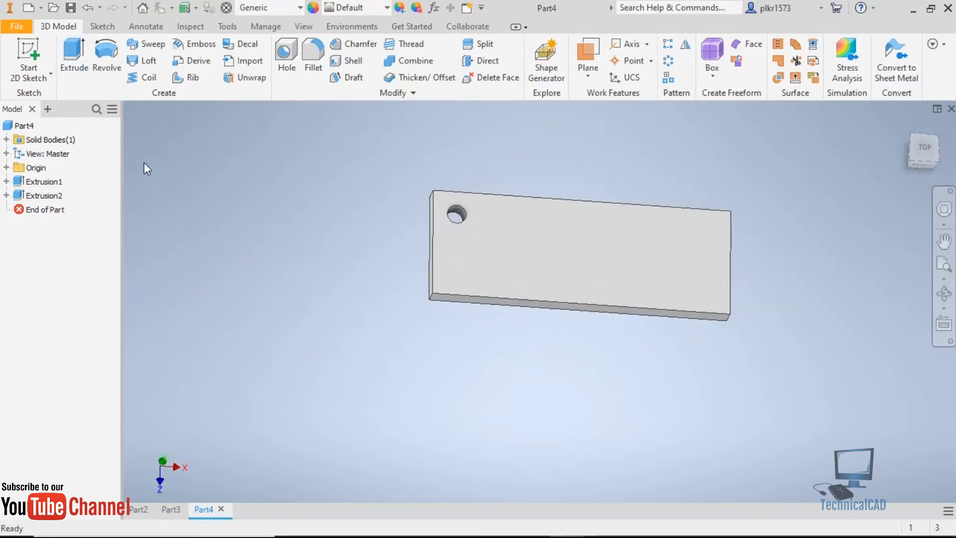
pyautogui.click(50, 198)
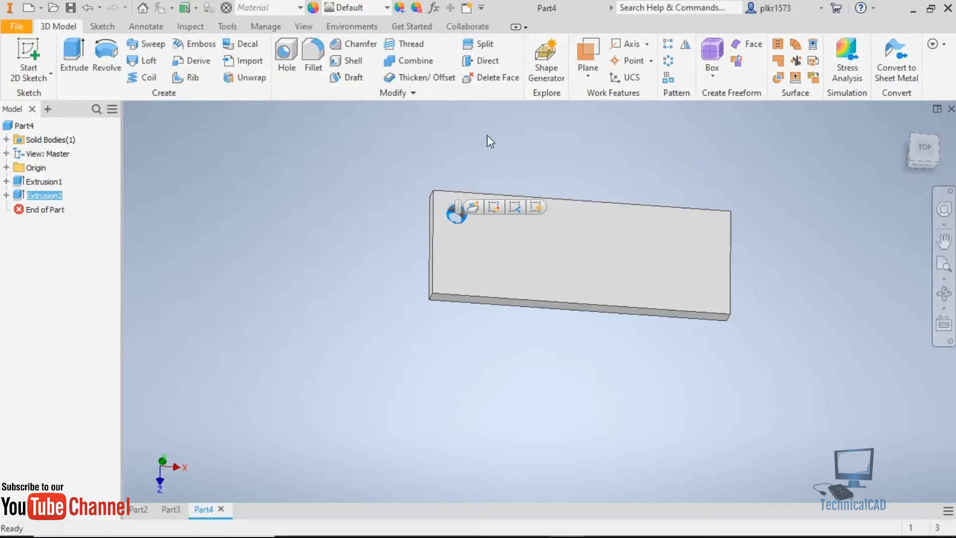
pyautogui.click(686, 46)
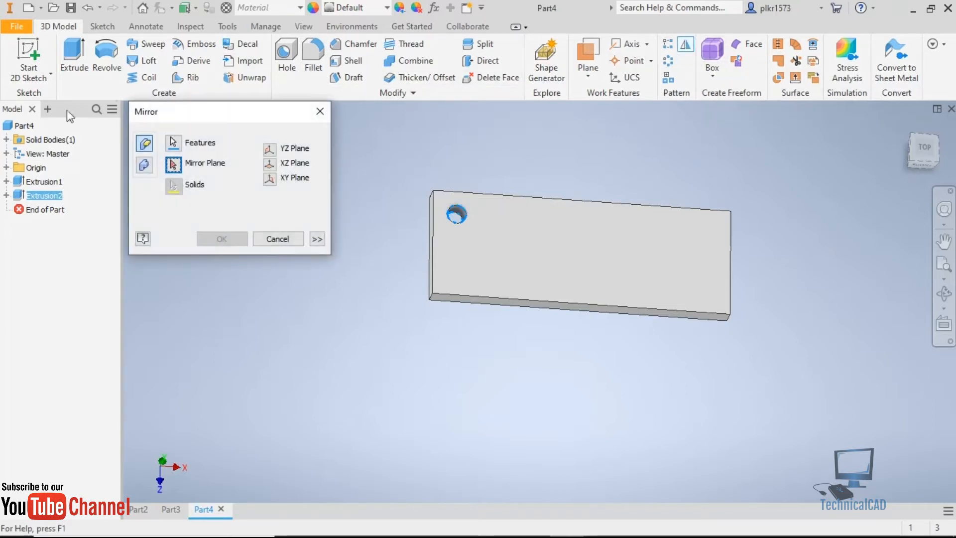
pyautogui.click(6, 167)
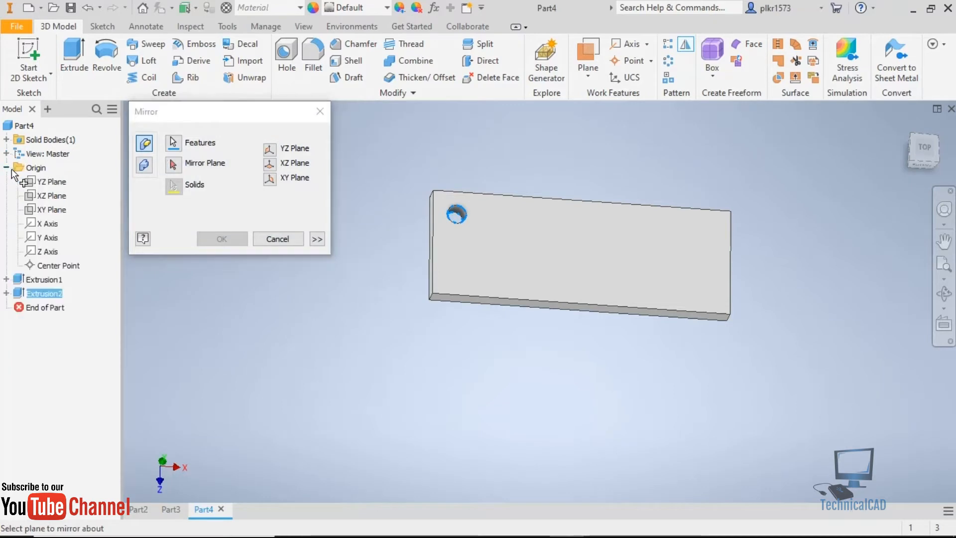
pyautogui.click(44, 181)
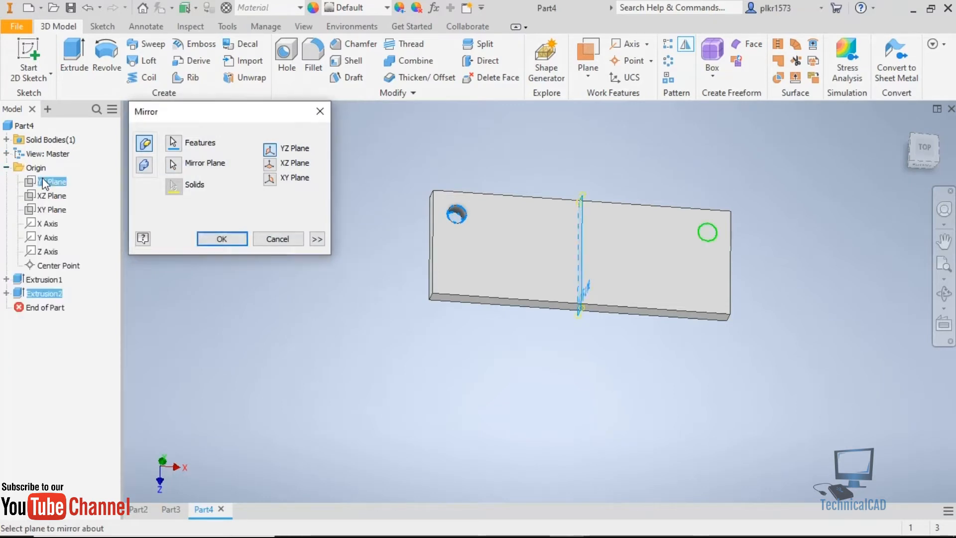
pyautogui.click(239, 240)
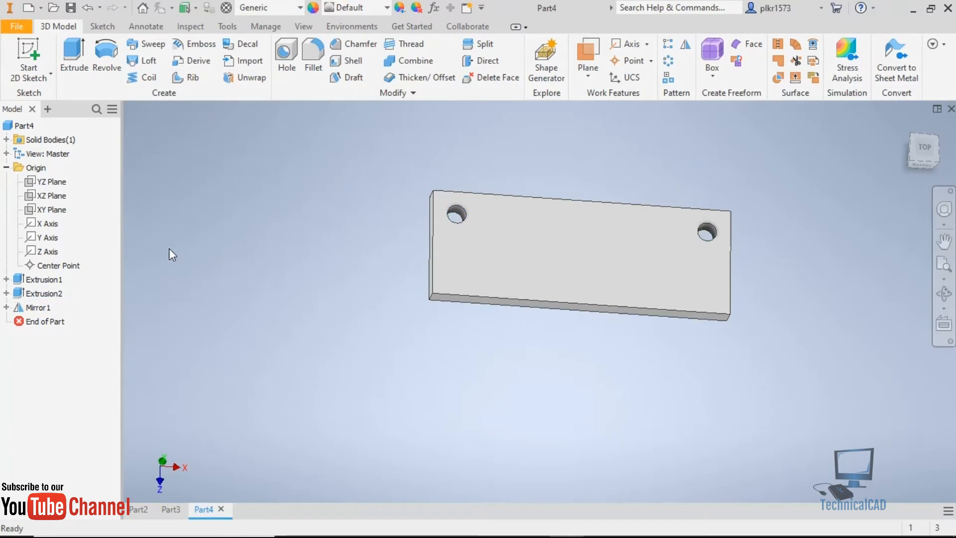
# Mirror both the original hole and its mirrored copy about the XY plane.
pyautogui.click(32, 310)
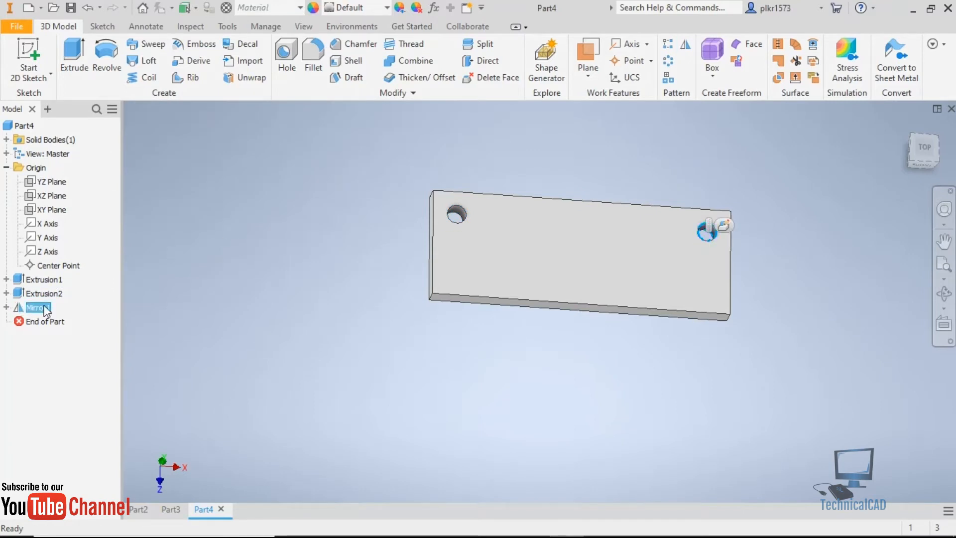
pyautogui.keyDown('ctrl'); pyautogui.click(48, 297); pyautogui.keyUp('ctrl')
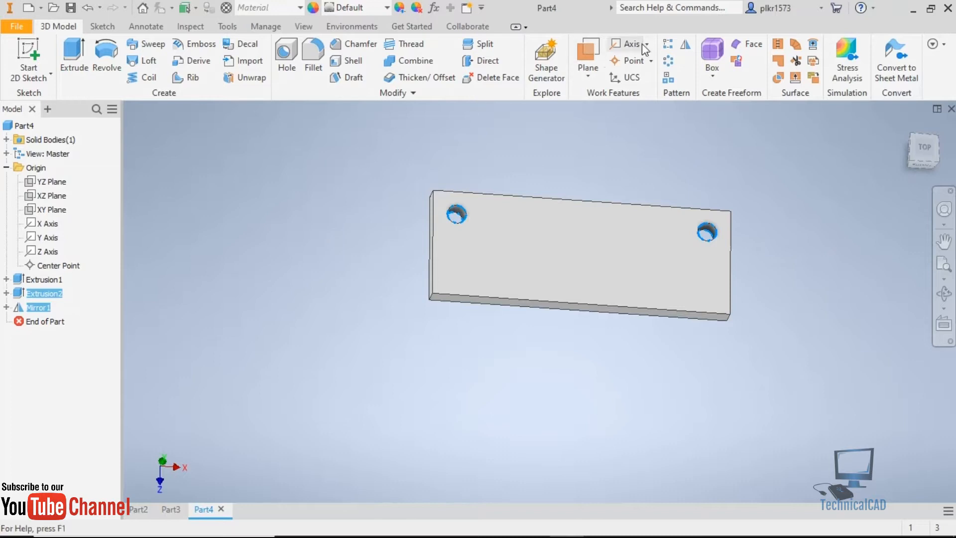
pyautogui.click(686, 46)
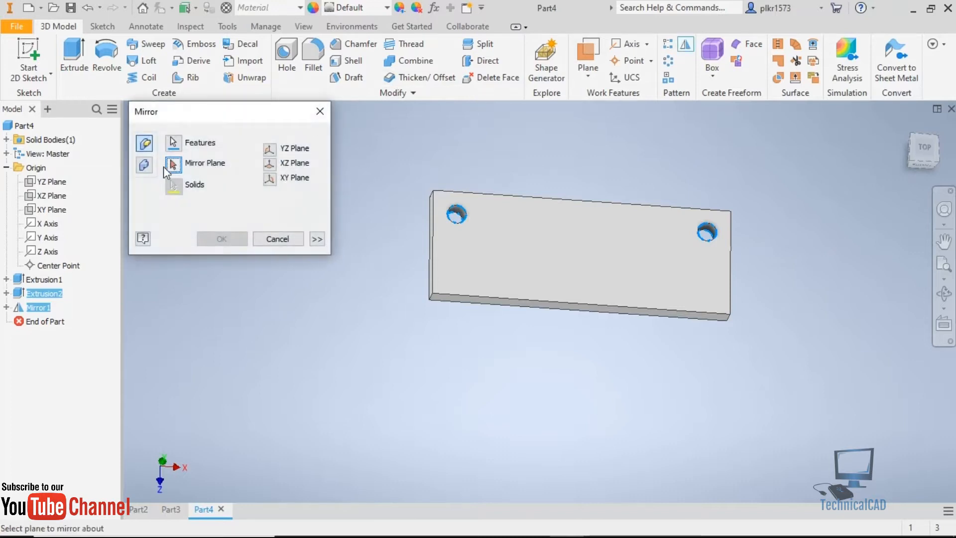
pyautogui.click(52, 211)
pyautogui.click(220, 240)
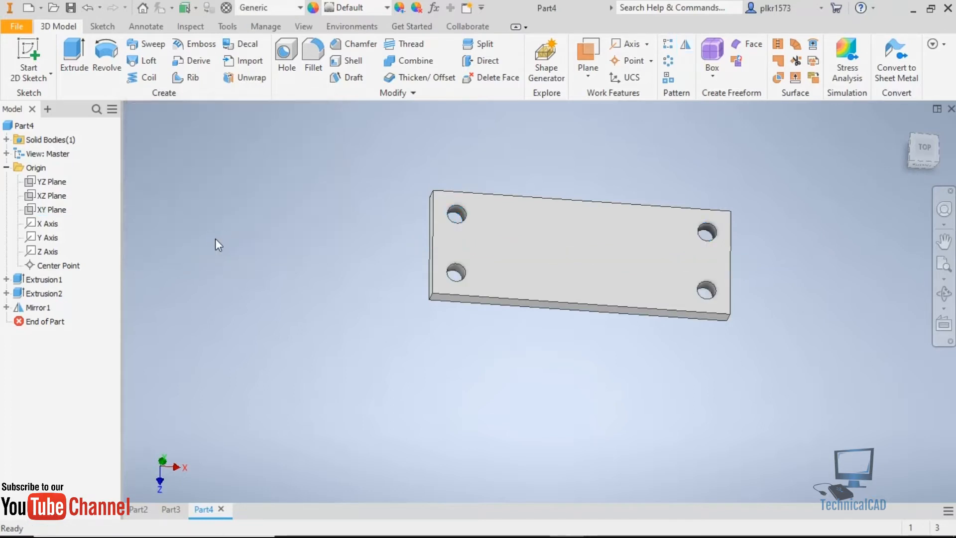
# View the plate from above, compare its holes and corners with the exercise drawing in Chrome, and return to Autodesk Inventor.
pyautogui.moveTo(771, 354)
pyautogui.keyDown('shift'); pyautogui.mouseDown(button='middle')
pyautogui.moveTo(719, 343)
pyautogui.moveTo(768, 335)
pyautogui.moveTo(763, 385)
pyautogui.moveTo(779, 363)
pyautogui.mouseUp(button='middle'); pyautogui.keyUp('shift')
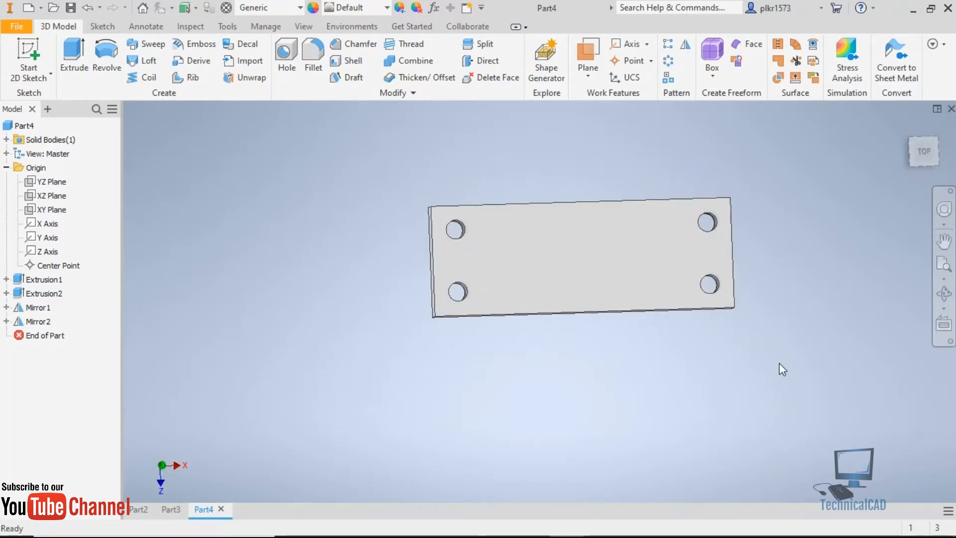
pyautogui.click(925, 159)
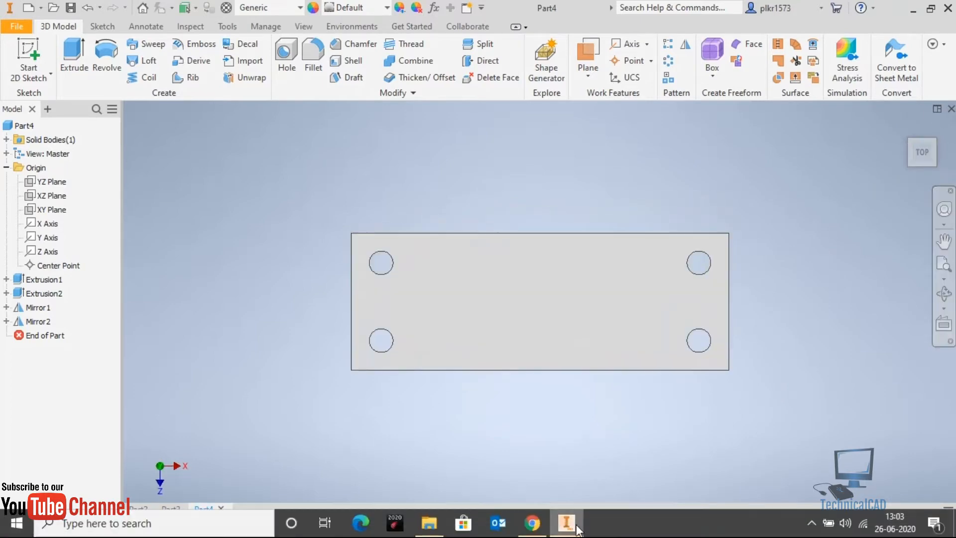
pyautogui.click(531, 523)
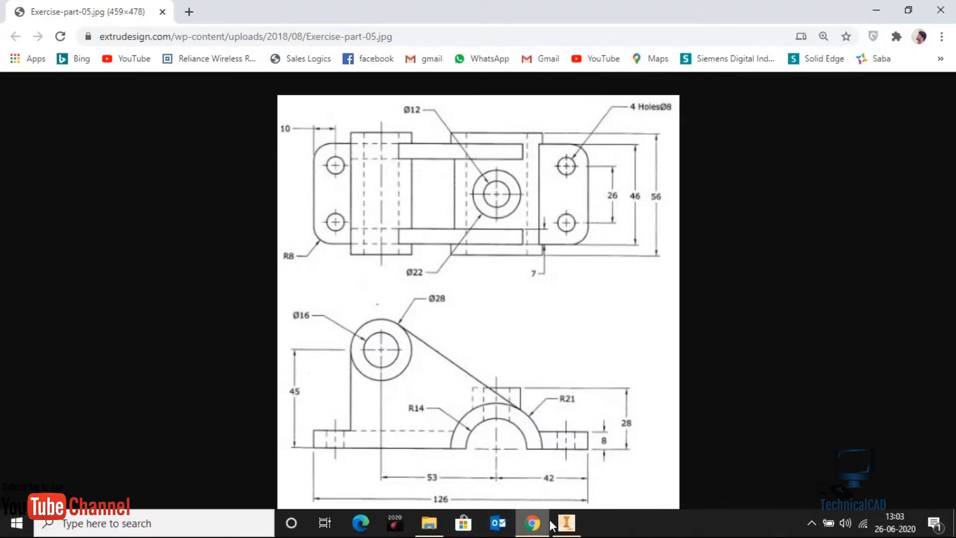
pyautogui.click(566, 531)
# Fillet the four vertical corner edges of the base plate with an 8 mm radius.
pyautogui.keyDown('shift'); pyautogui.moveTo(503, 412); pyautogui.dragTo(515, 373, button='middle'); pyautogui.keyUp('shift')
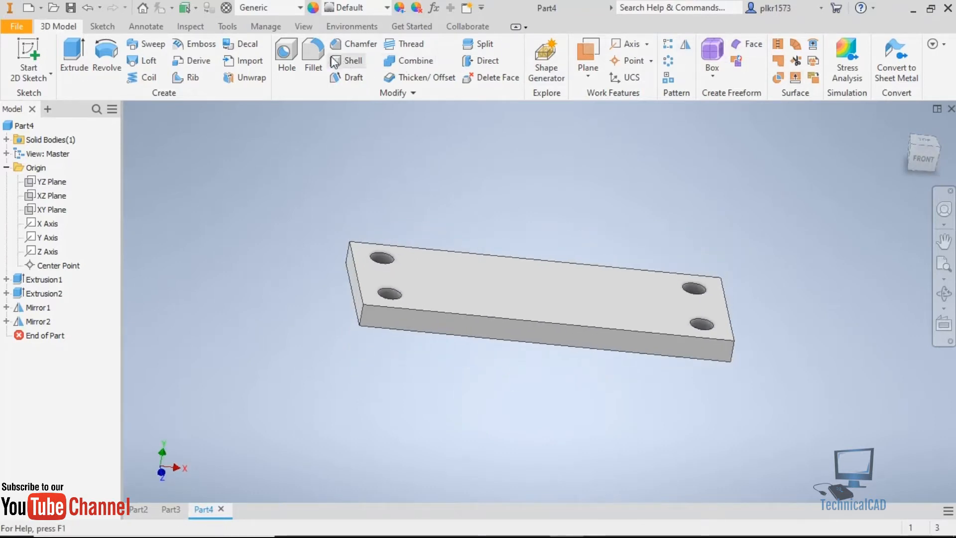
pyautogui.click(361, 318)
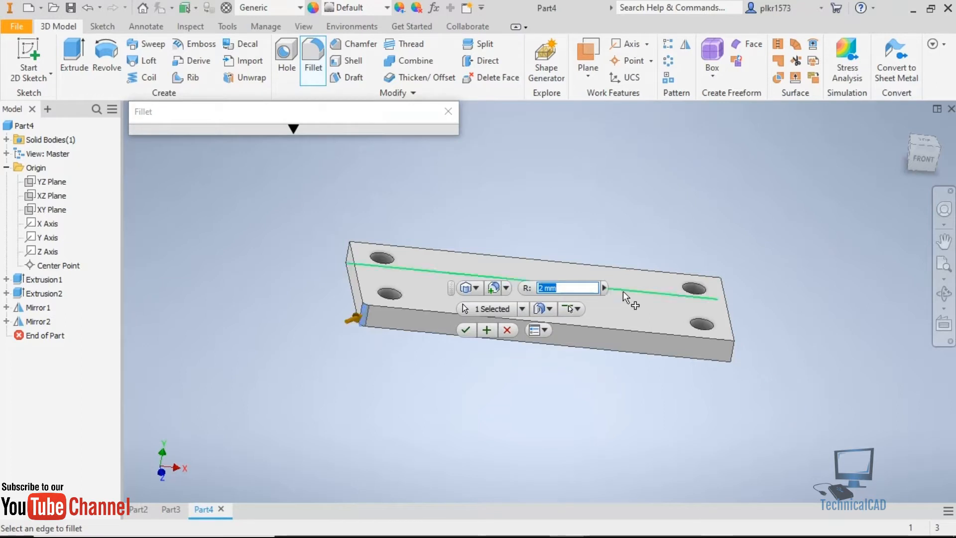
pyautogui.click(737, 350)
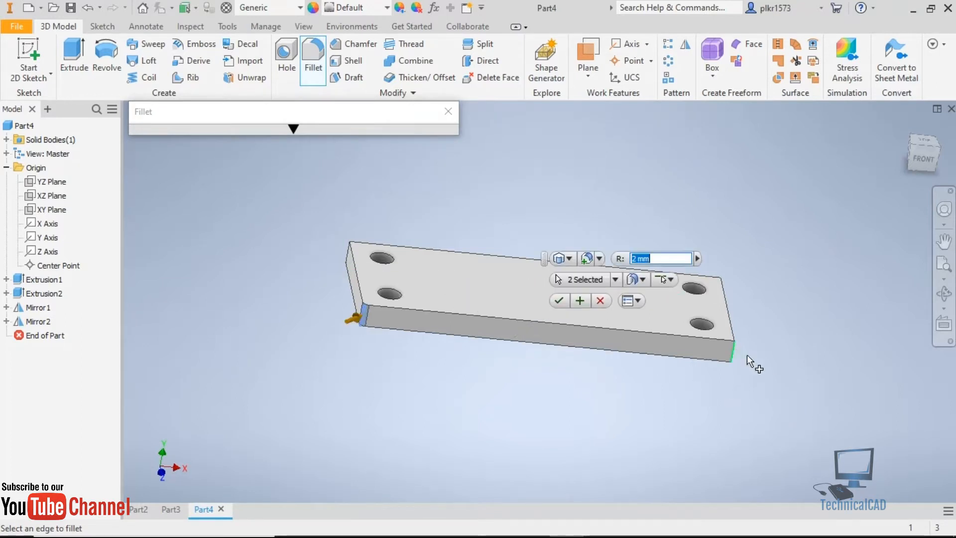
pyautogui.keyDown('shift'); pyautogui.moveTo(771, 312); pyautogui.dragTo(711, 340, button='middle'); pyautogui.keyUp('shift')
pyautogui.click(710, 332)
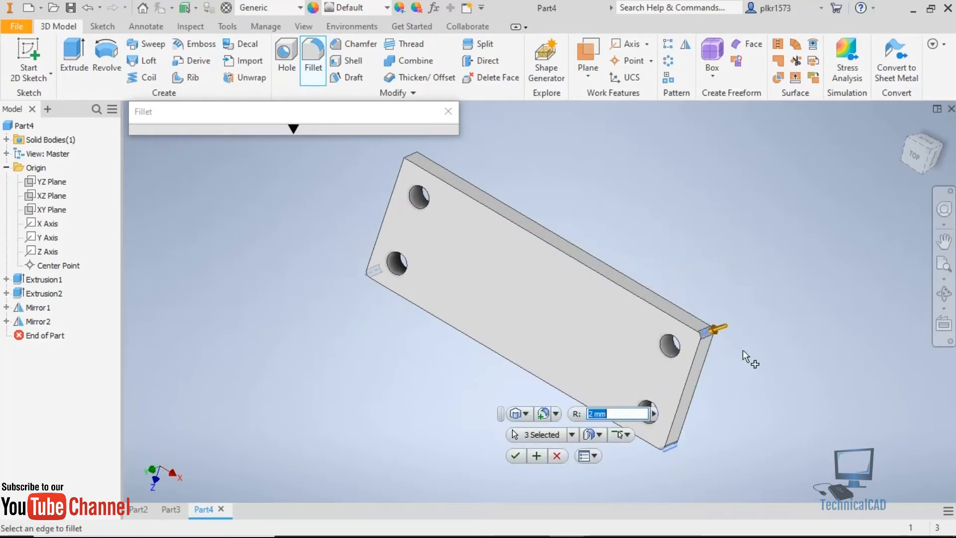
pyautogui.click(407, 154)
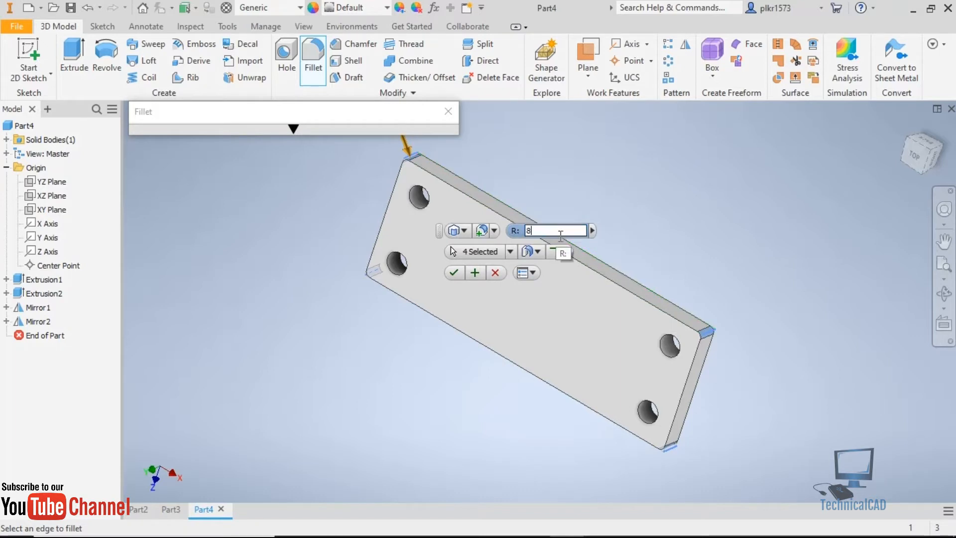
pyautogui.press('Return')
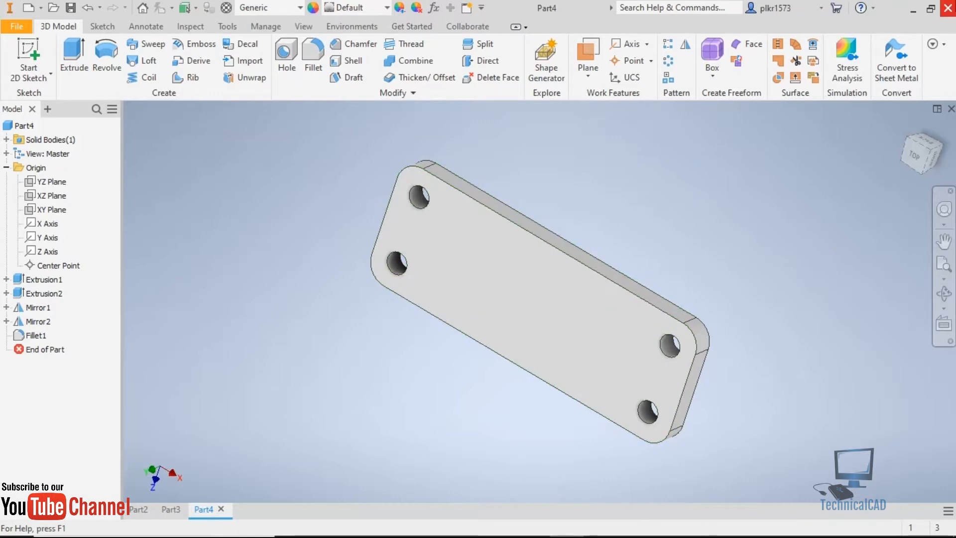
# Restore the home view, study the bracket's upright features in the exercise drawing in Chrome, and return to Autodesk Inventor.
pyautogui.click(906, 125)
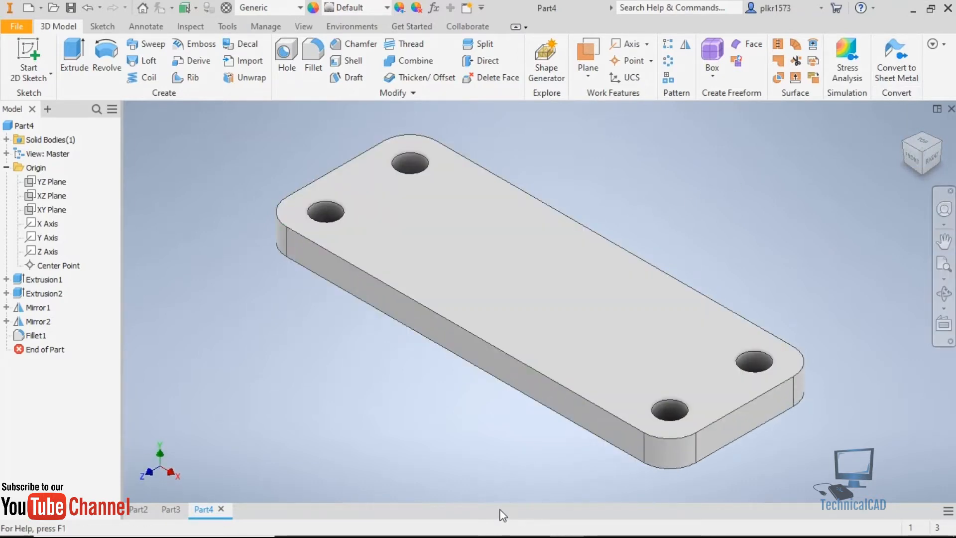
pyautogui.click(532, 522)
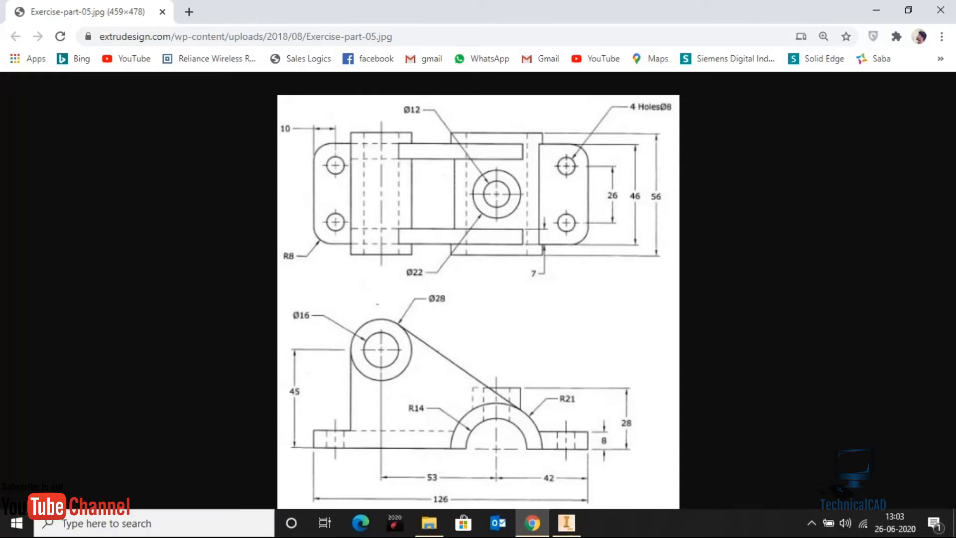
pyautogui.moveTo(566, 523)
pyautogui.click(566, 524)
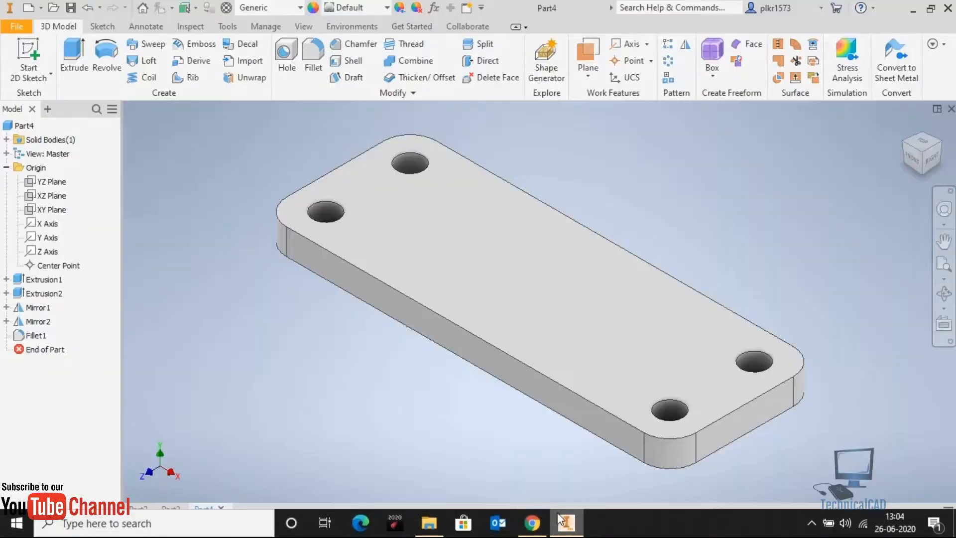
# On the base plate's long front face, sketch concentric 28 mm and 42 mm diameter circles centred on the lower edge.
pyautogui.click(486, 360)
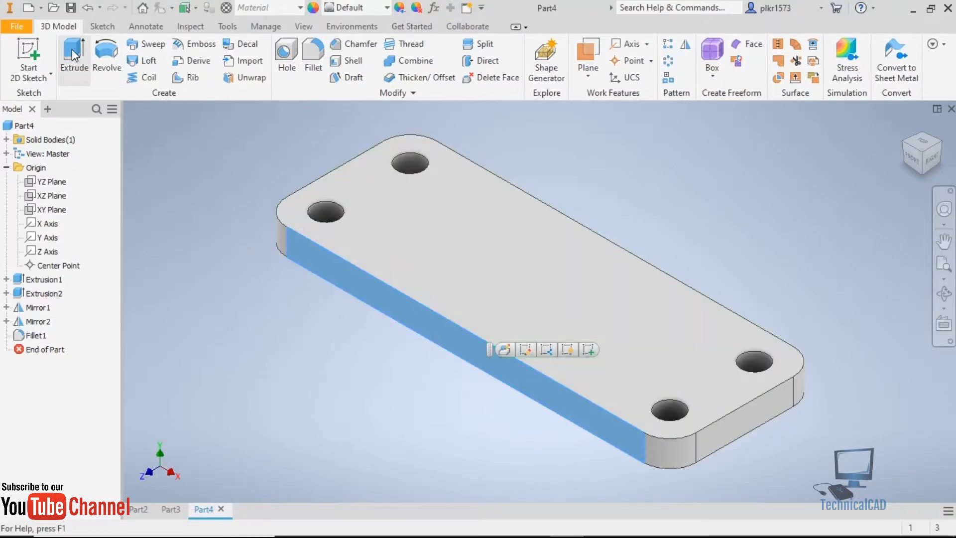
pyautogui.click(71, 49)
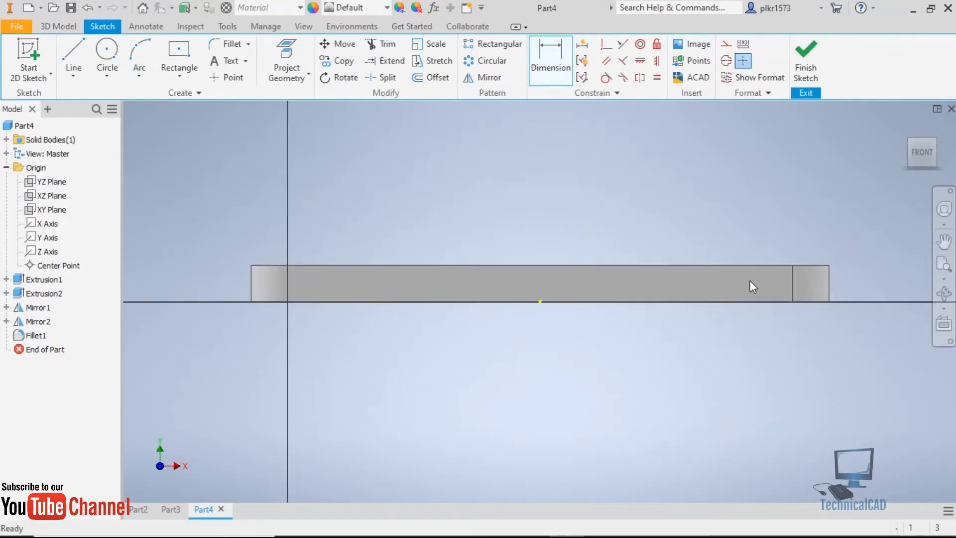
pyautogui.click(110, 50)
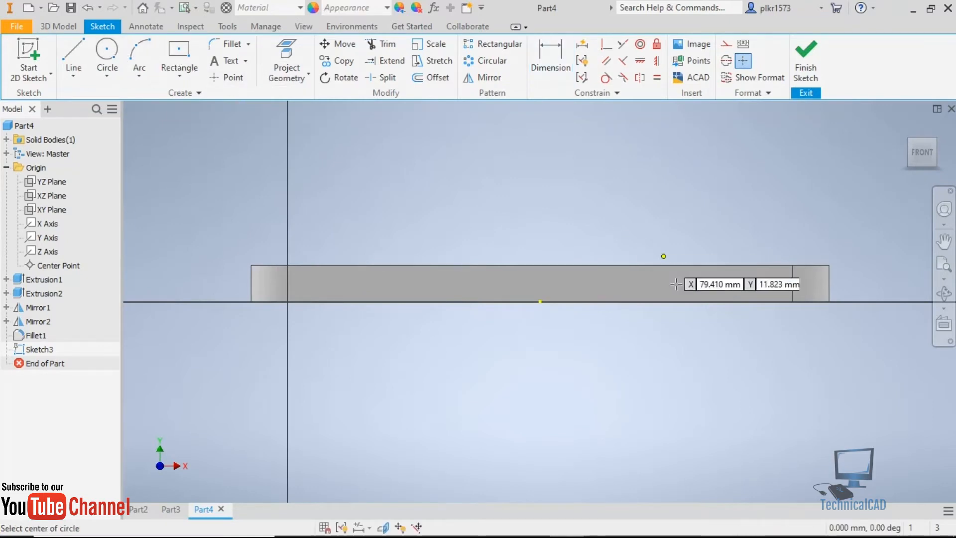
pyautogui.click(650, 301)
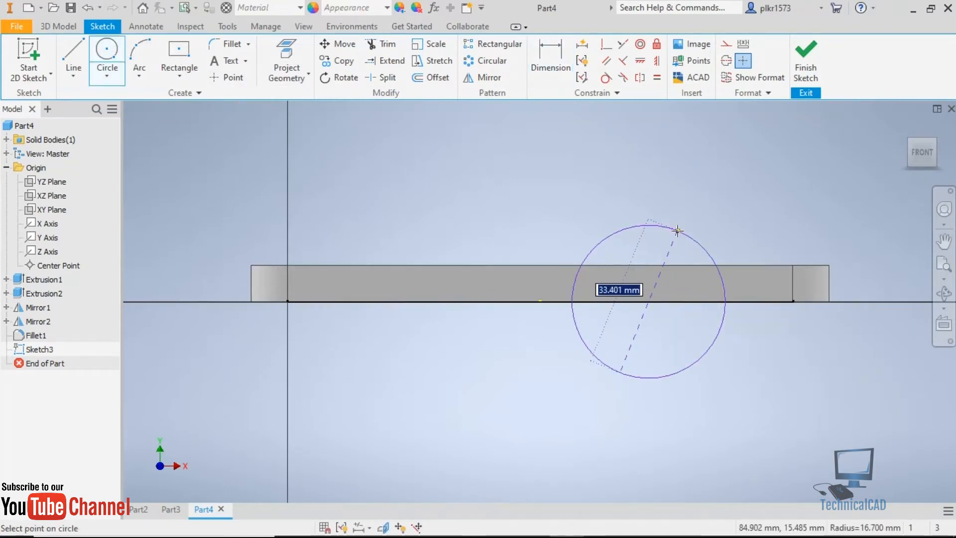
pyautogui.write('28')
pyautogui.press('Return')
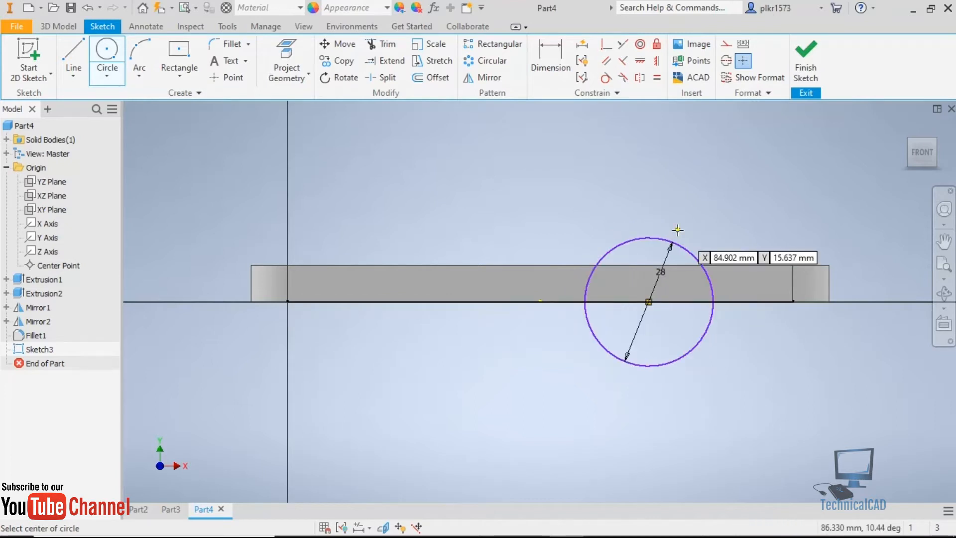
pyautogui.click(649, 302)
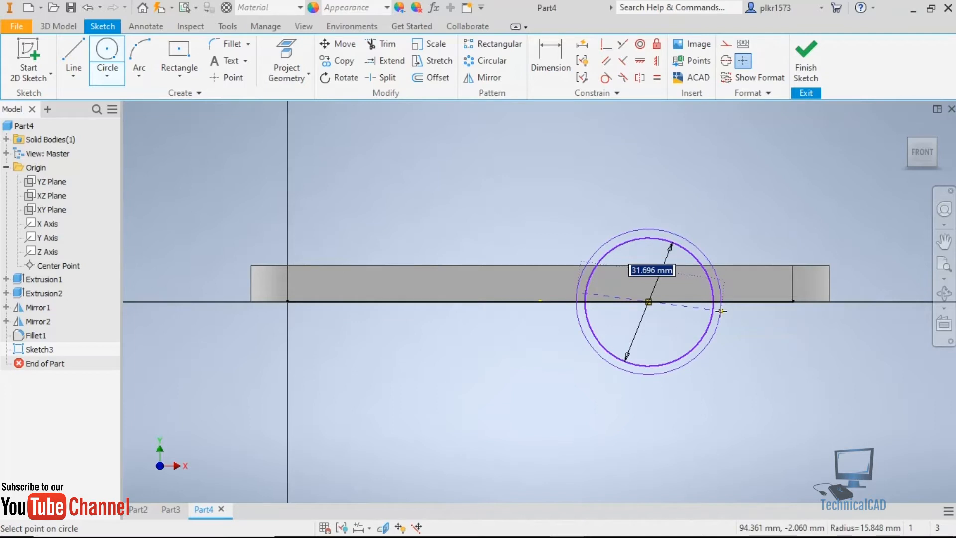
pyautogui.write('42')
pyautogui.press('Return')
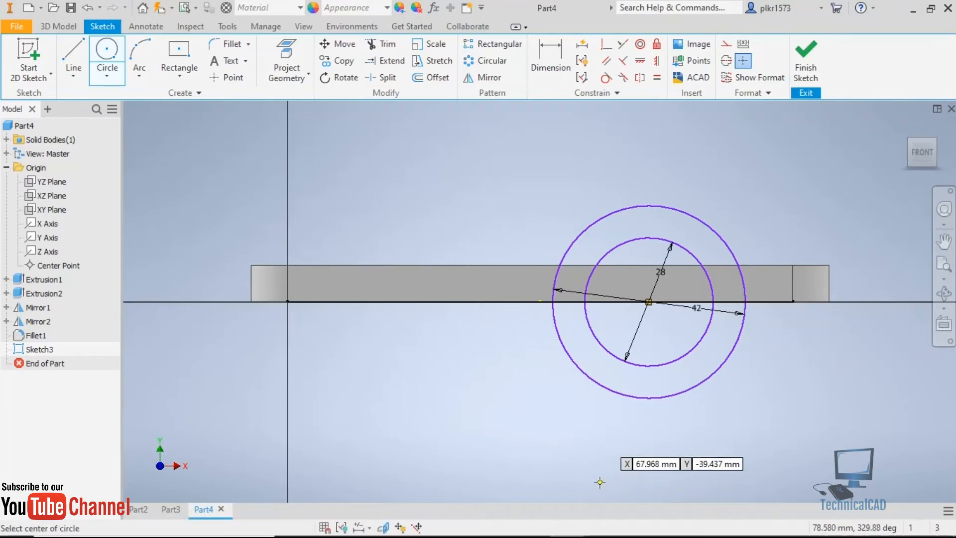
pyautogui.press('Escape')
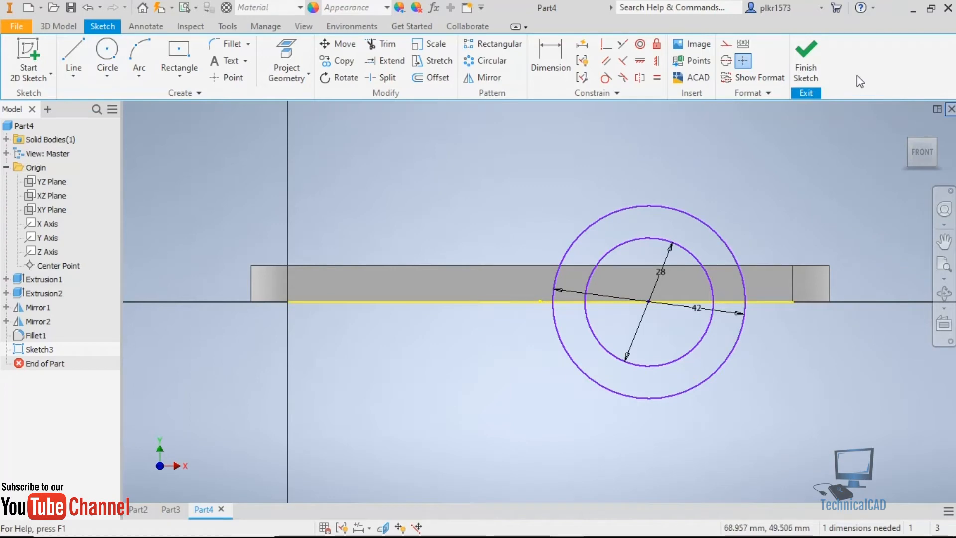
pyautogui.click(809, 56)
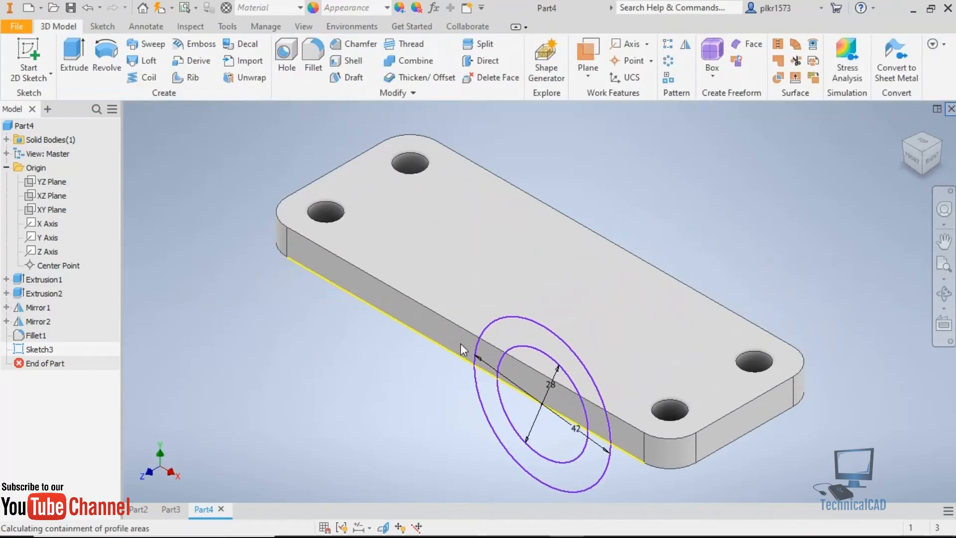
# Cancel the extrusion of the two front-face circles and delete their sketch.
pyautogui.press('e')
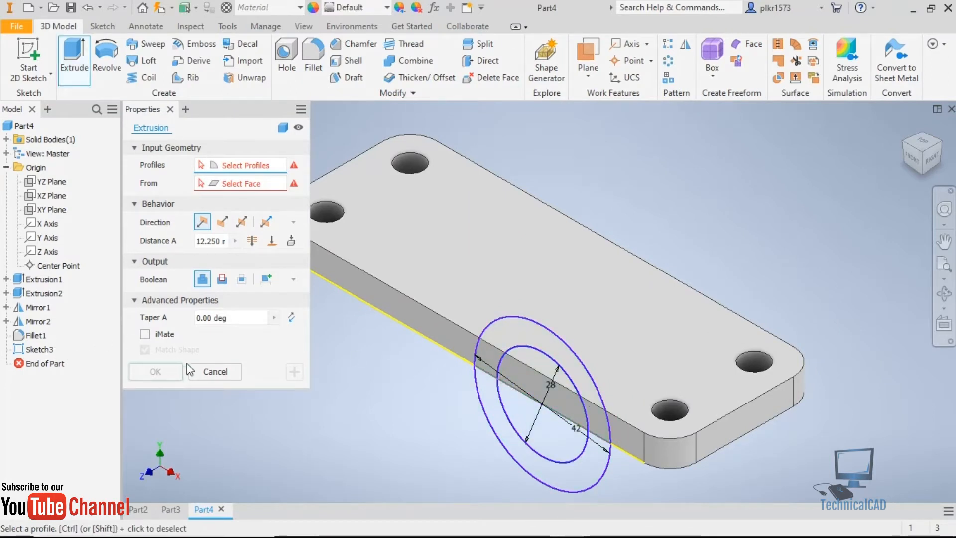
pyautogui.click(209, 372)
pyautogui.click(36, 349)
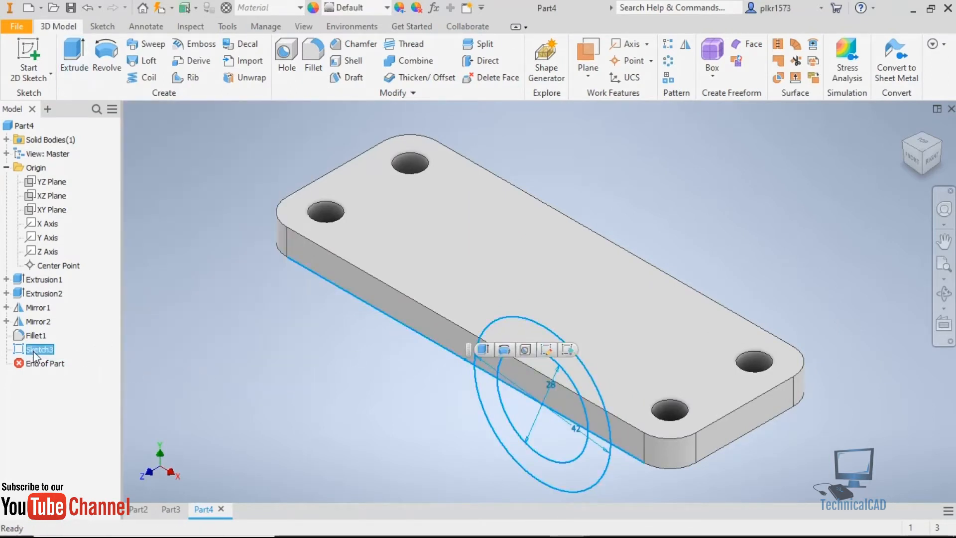
pyautogui.press('Delete')
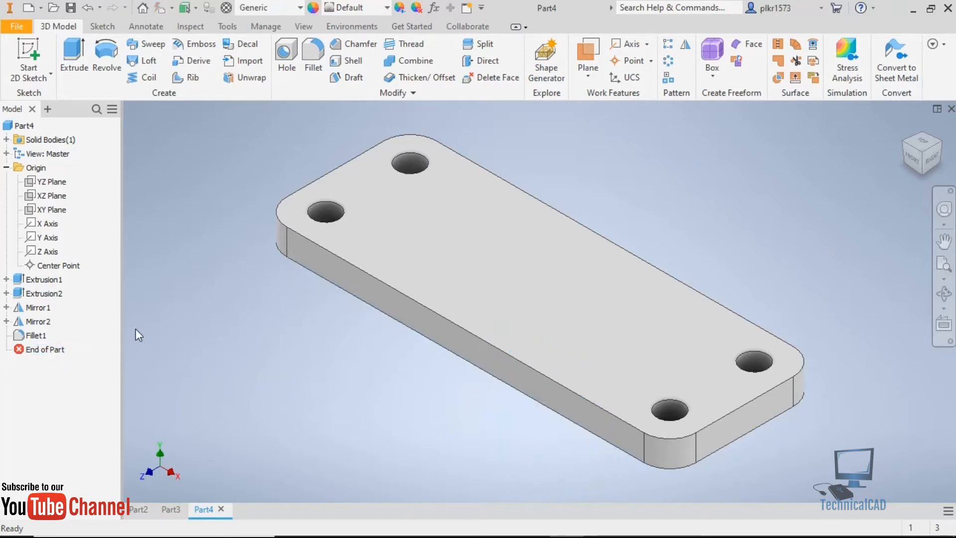
# Start a sketch on the XY plane, check the arch radii in the exercise drawing in Chrome, and return to Autodesk Inventor.
pyautogui.click(50, 210)
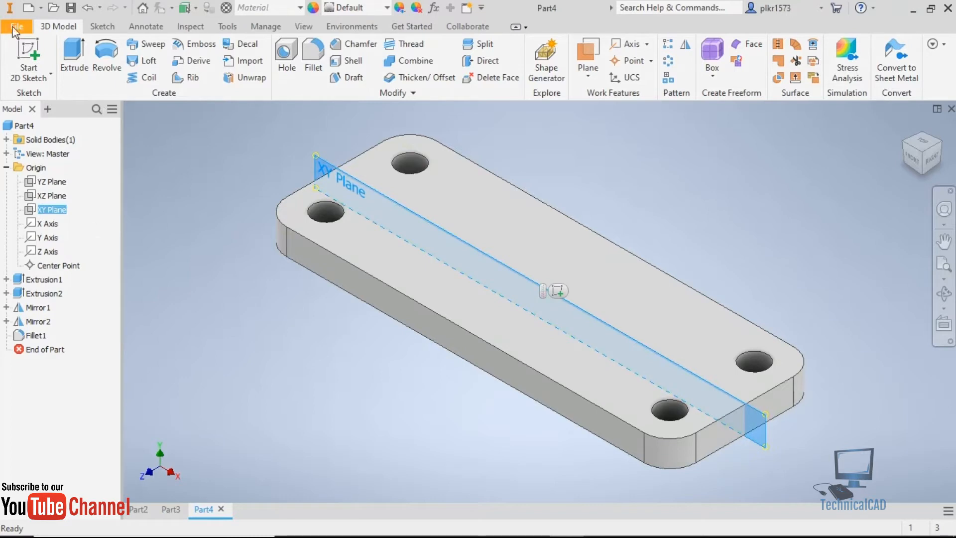
pyautogui.click(32, 48)
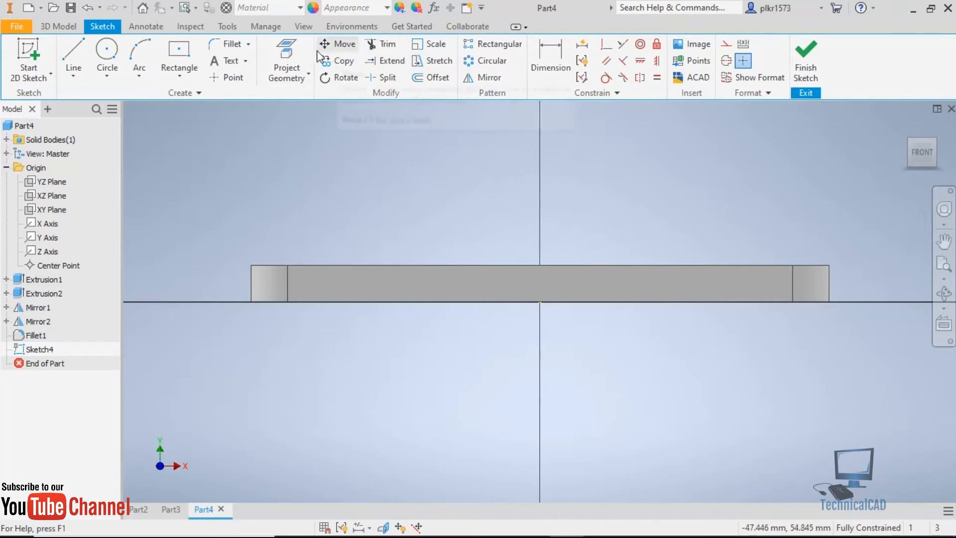
pyautogui.click(113, 69)
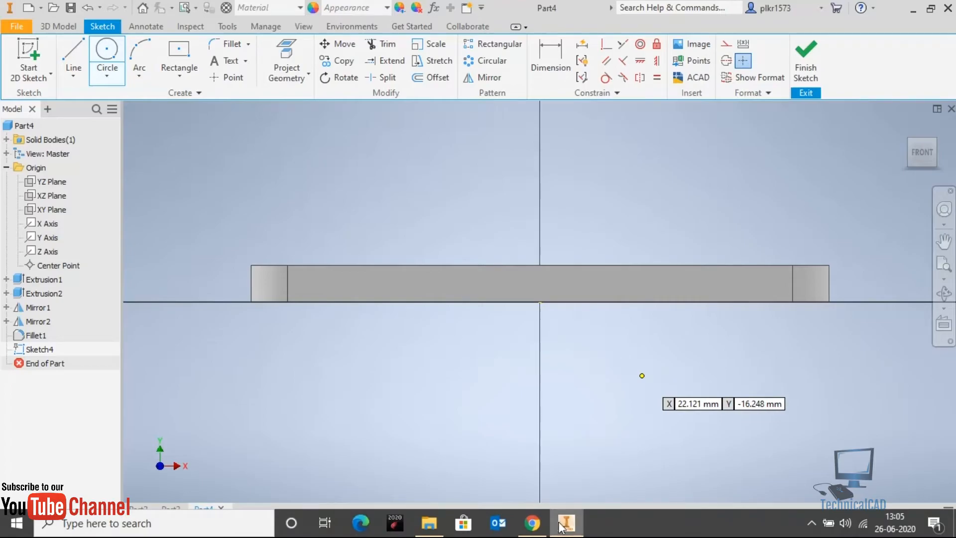
pyautogui.click(547, 528)
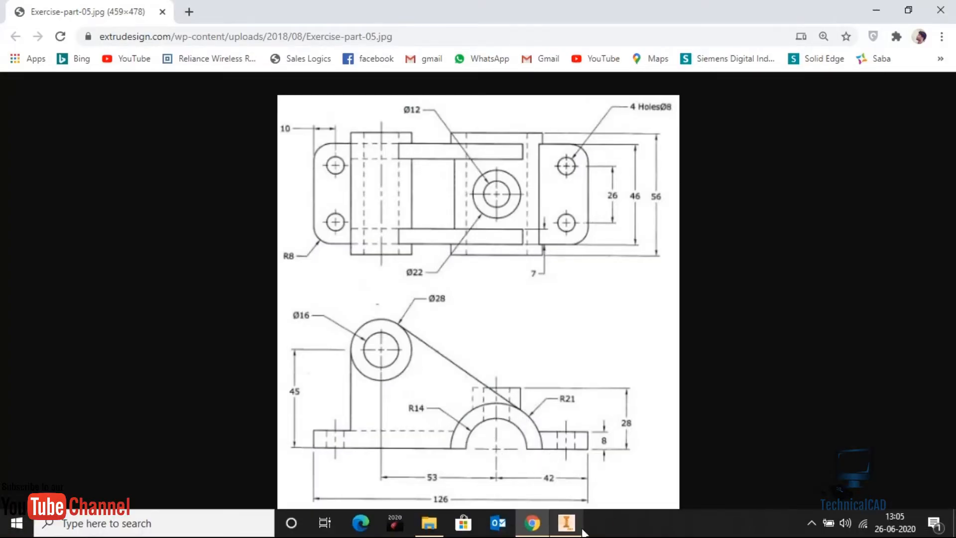
pyautogui.click(568, 527)
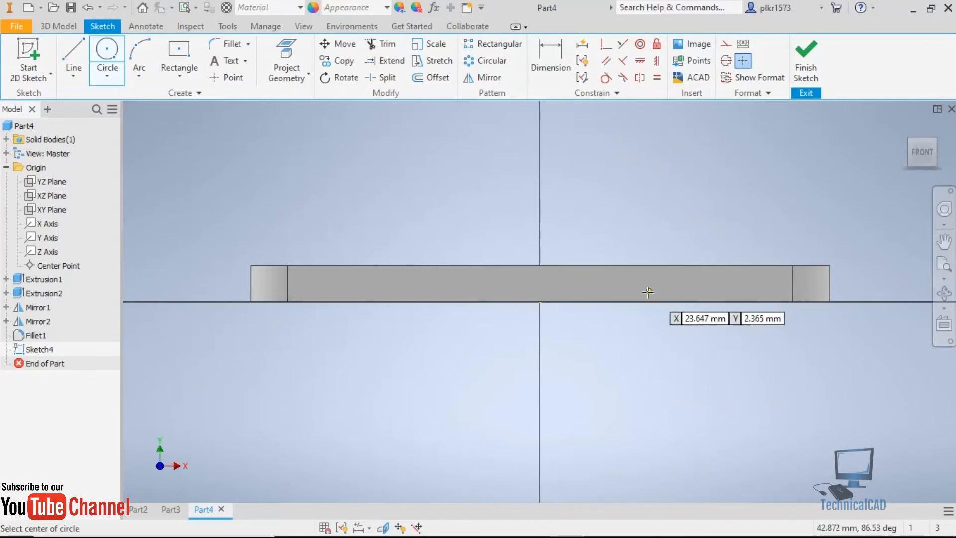
# Sketch concentric 28 mm and 42 mm diameter circles centred on the plate's bottom line, between its middle and right end.
pyautogui.click(645, 301)
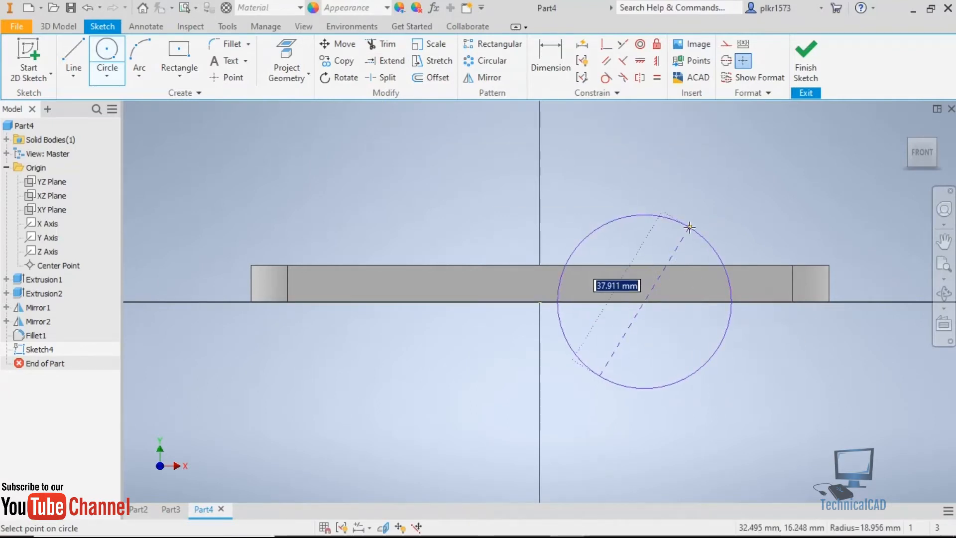
pyautogui.write('28')
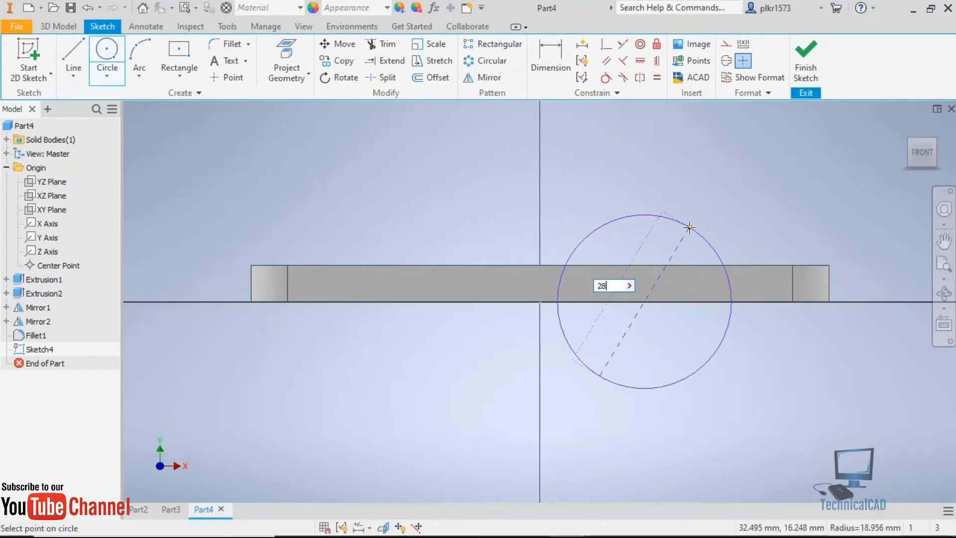
pyautogui.press('Return')
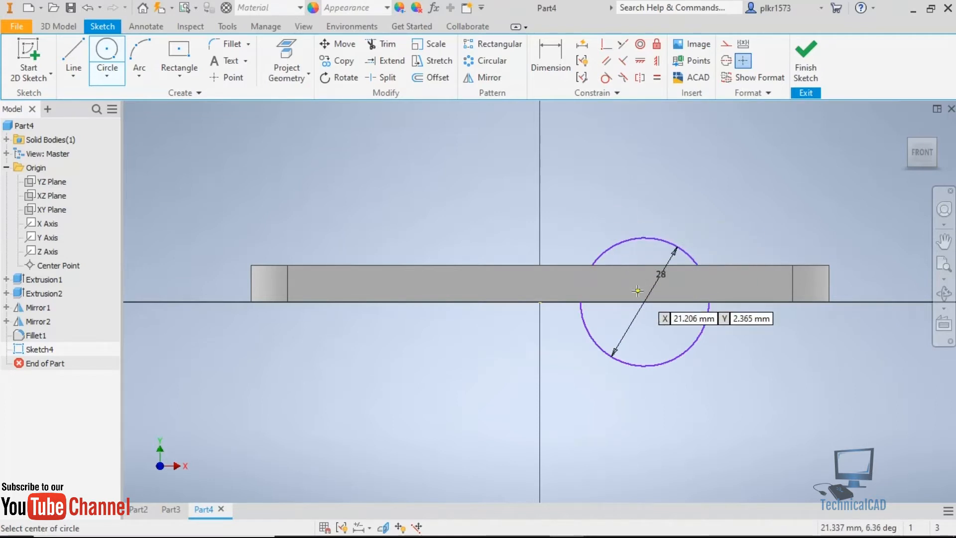
pyautogui.click(644, 302)
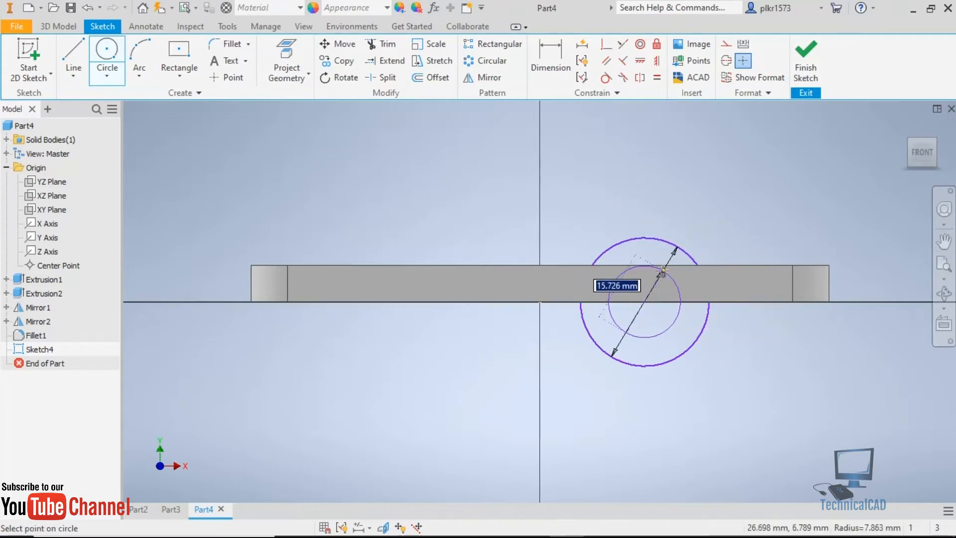
pyautogui.write('42')
pyautogui.press('Return')
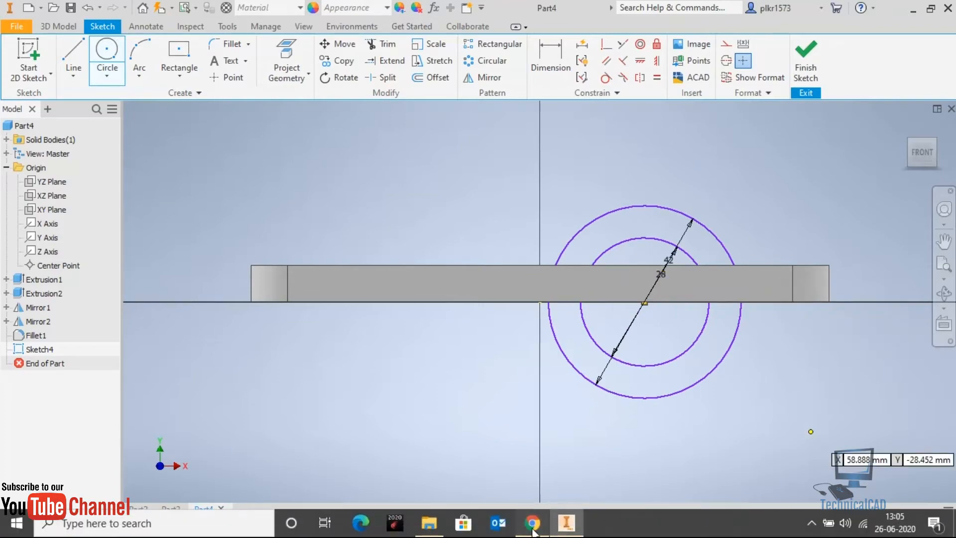
# Check the arch position in the Chrome drawing, return to Inventor, and dimension the circles' centre 42 mm from the plate's right end.
pyautogui.click(533, 531)
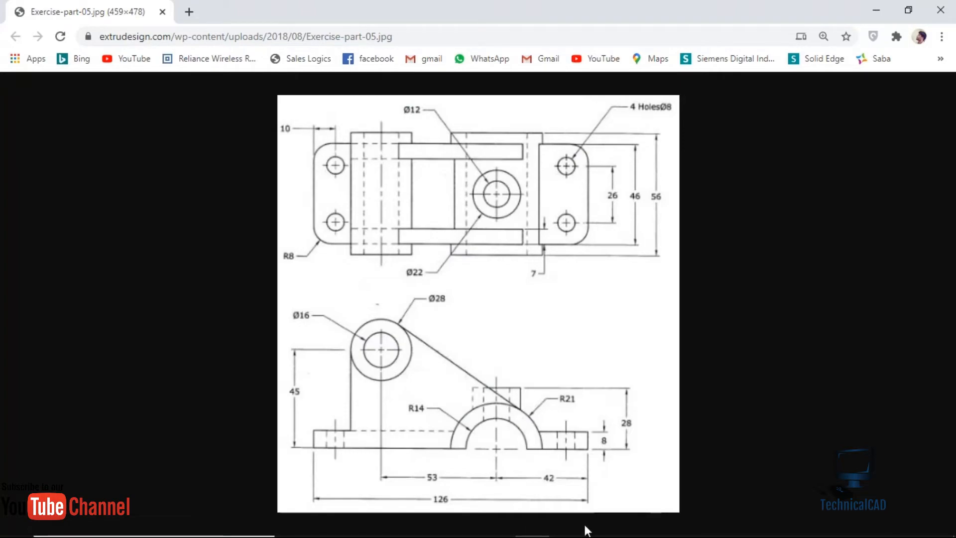
pyautogui.click(567, 530)
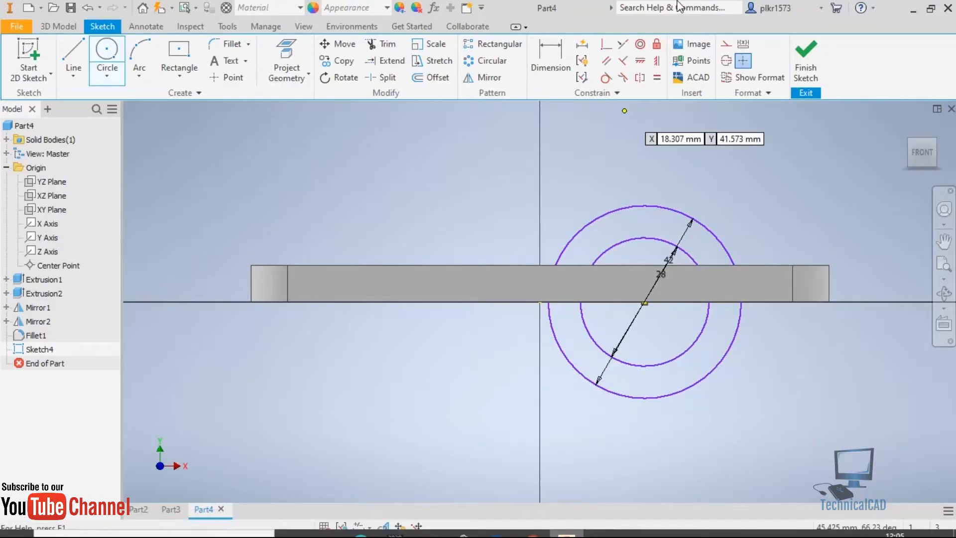
pyautogui.click(551, 62)
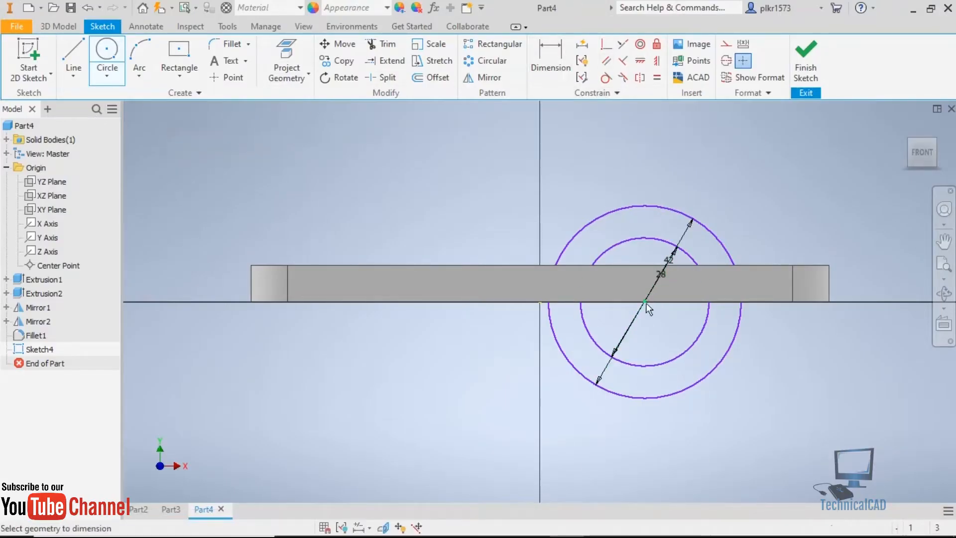
pyautogui.click(831, 280)
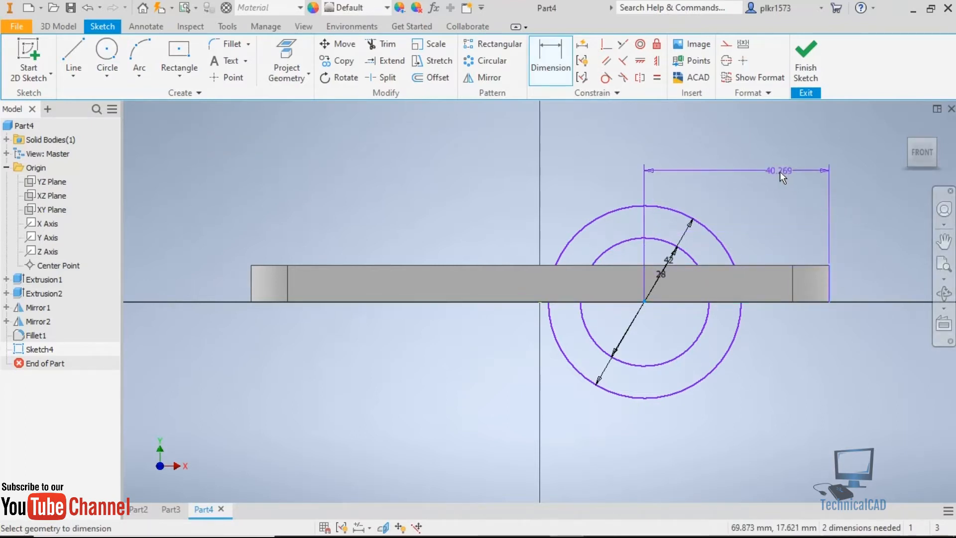
pyautogui.click(728, 136)
pyautogui.write('42')
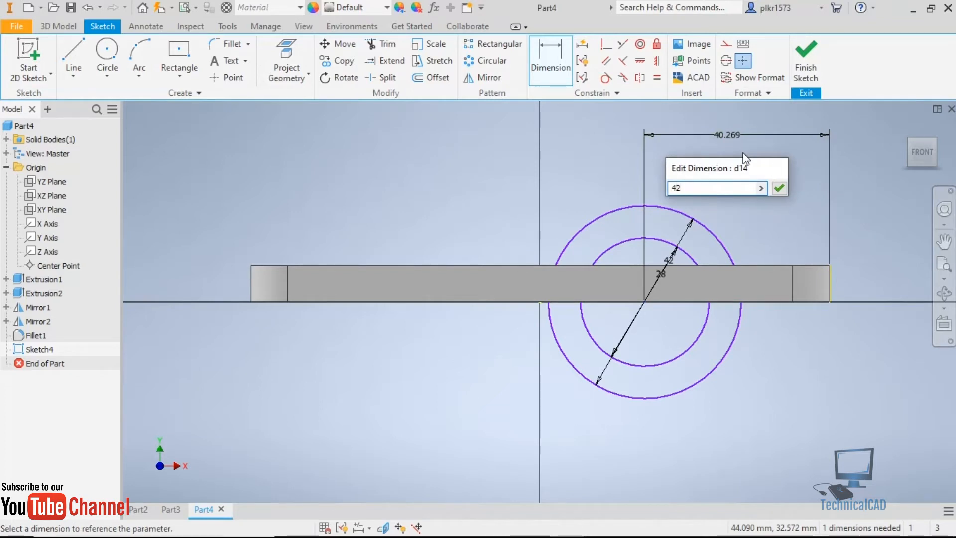
pyautogui.press('Return')
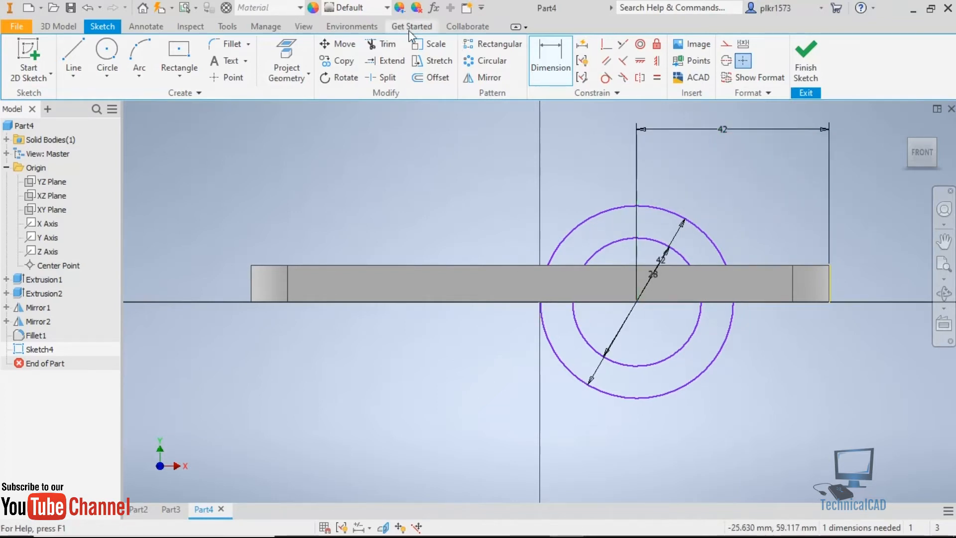
# Draw a 7 mm horizontal line along the plate's bottom edge, joining the outer and inner circles on their right side.
pyautogui.click(74, 65)
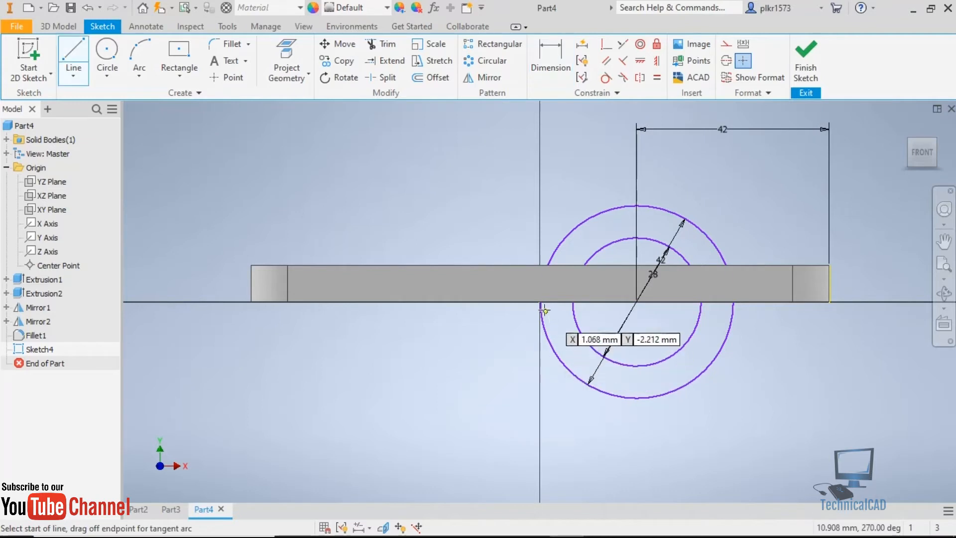
pyautogui.scroll(5, 547, 306)
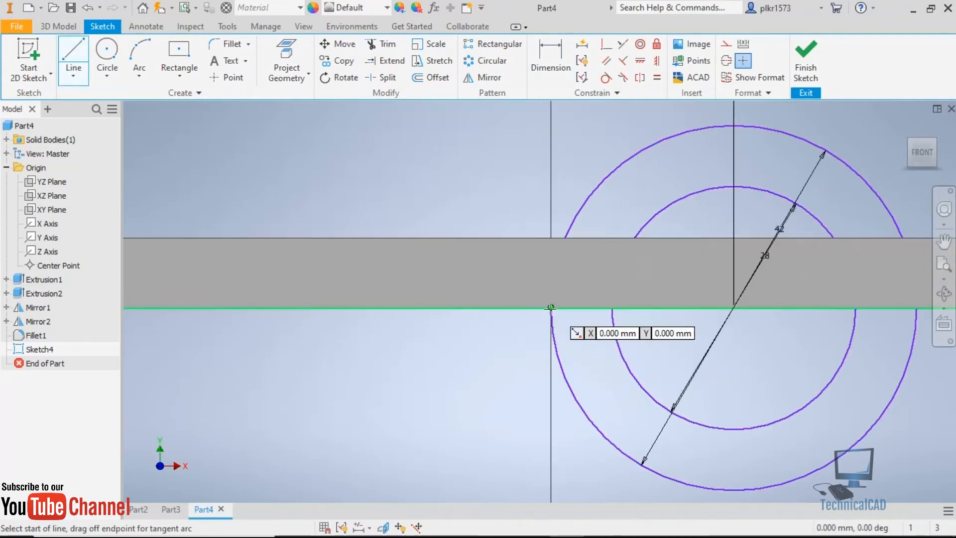
pyautogui.scroll(3, 548, 305)
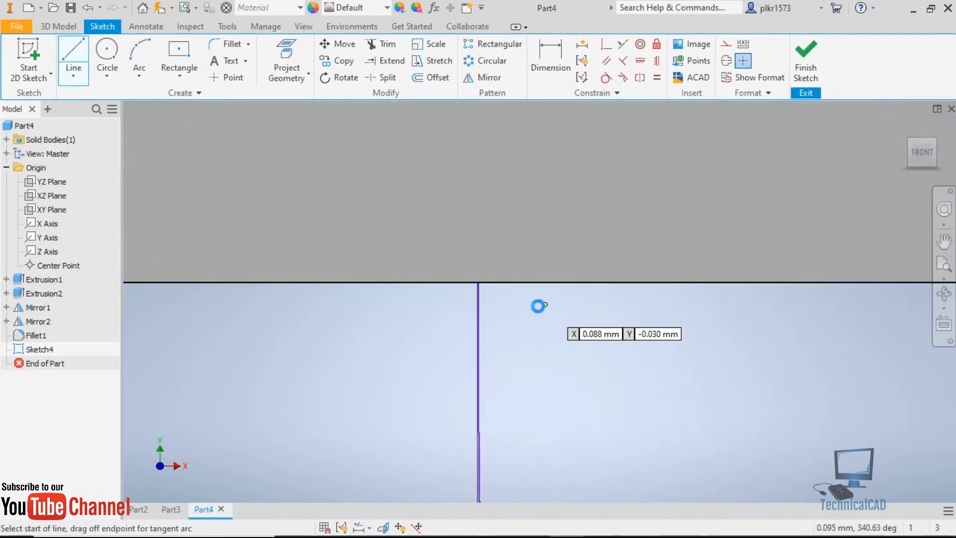
pyautogui.scroll(-2, 537, 306)
pyautogui.scroll(-5, 540, 306)
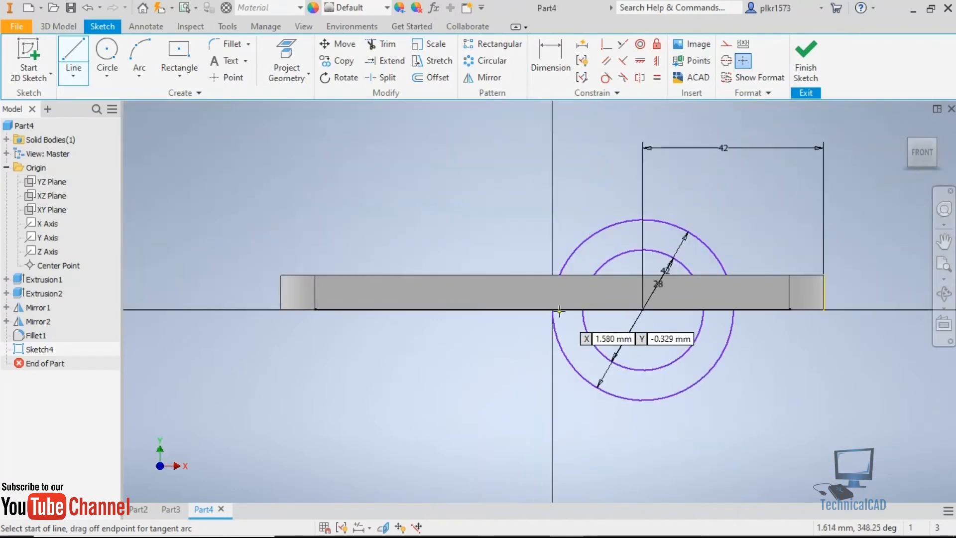
pyautogui.click(733, 309)
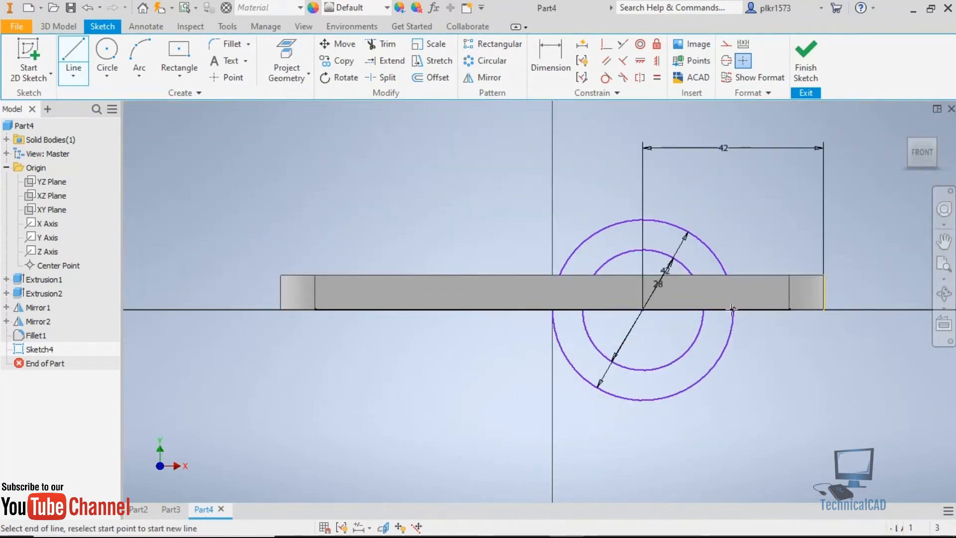
pyautogui.doubleClick(703, 308)
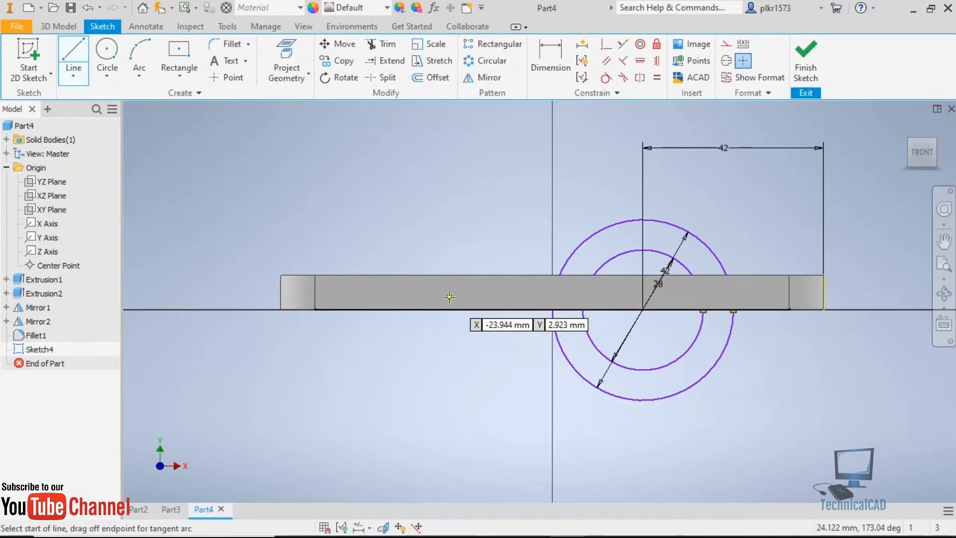
pyautogui.press('Escape')
pyautogui.scroll(7, 548, 305)
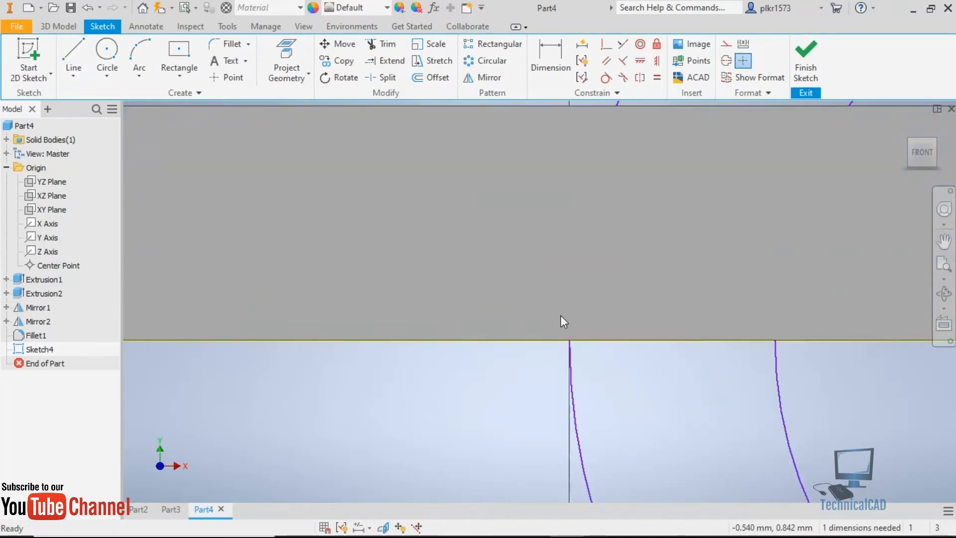
# Draw a 7 mm horizontal line along the plate's bottom edge, joining the inner and outer circles on their left side.
pyautogui.click(73, 49)
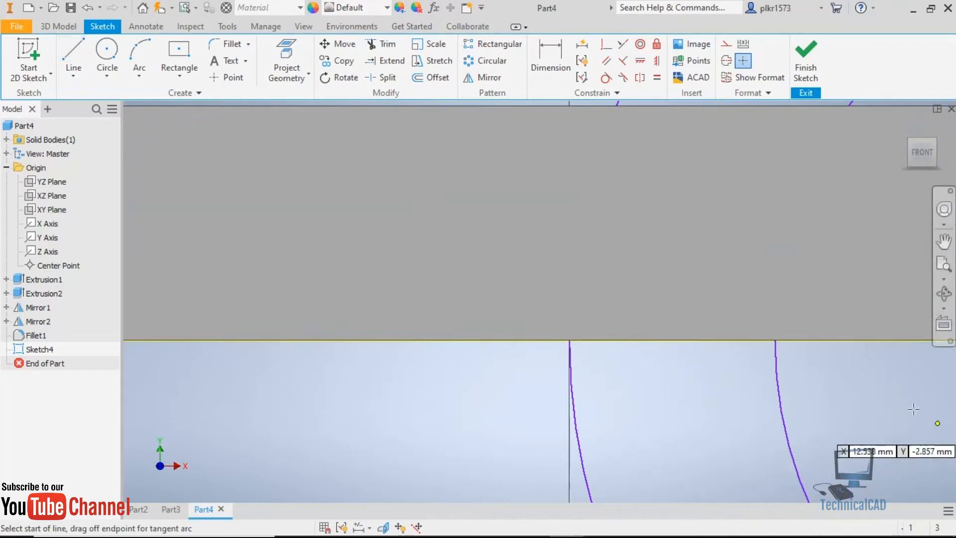
pyautogui.click(775, 341)
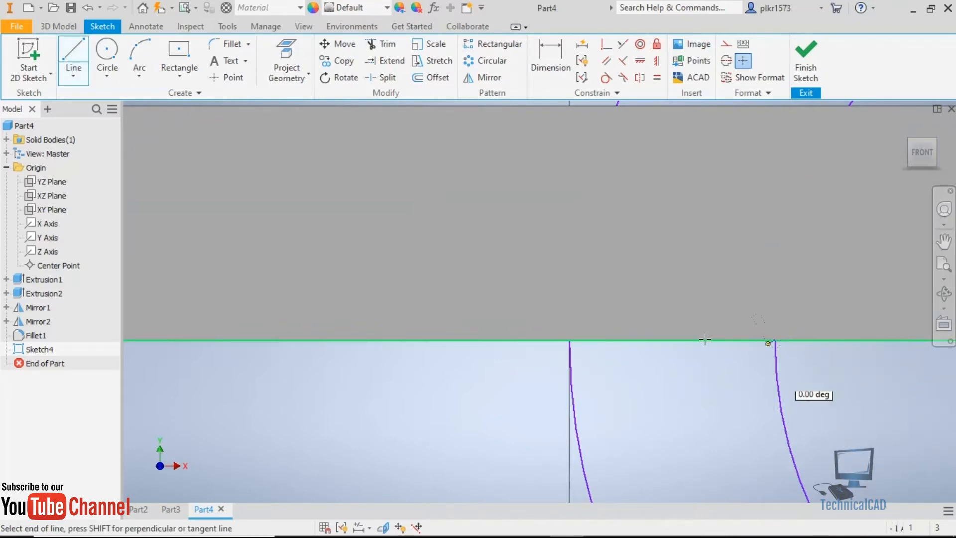
pyautogui.doubleClick(570, 340)
pyautogui.scroll(-3, 568, 348)
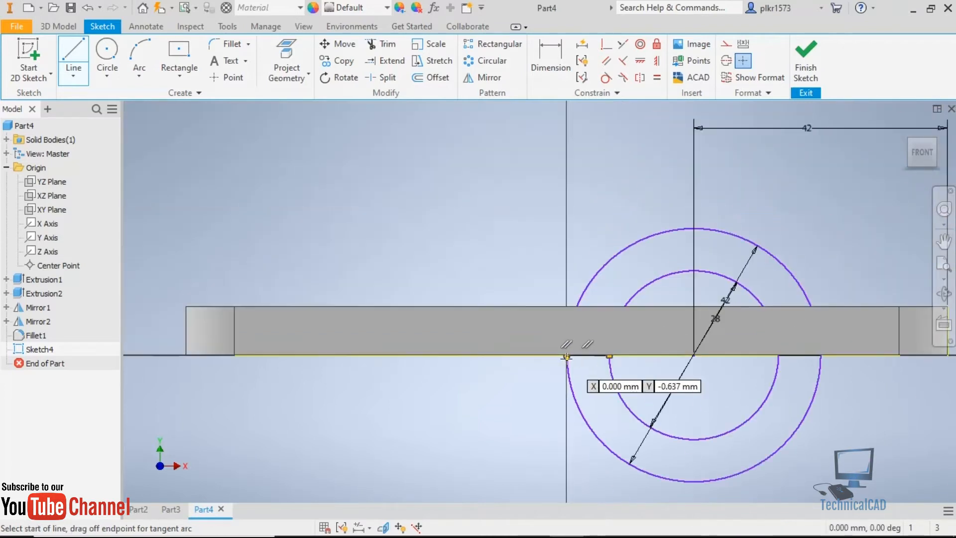
pyautogui.press('Escape')
pyautogui.scroll(-2, 642, 390)
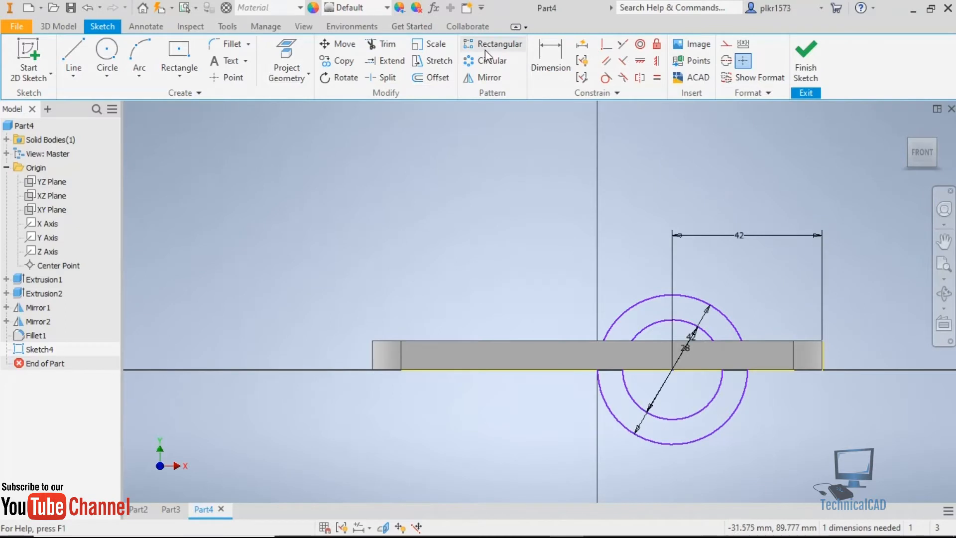
# Trim away the lower halves of both circles, leaving a closed half-ring profile, and finish the sketch.
pyautogui.click(381, 44)
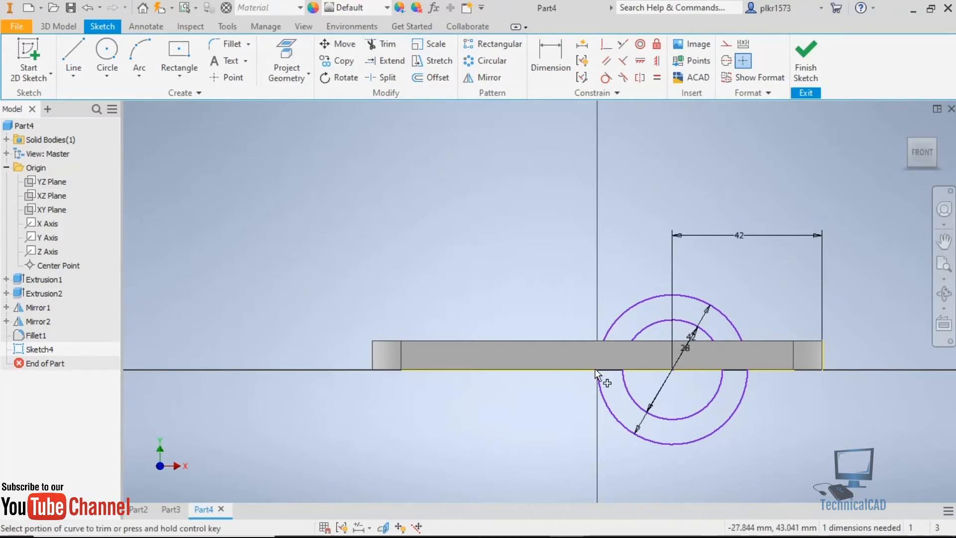
pyautogui.moveTo(683, 402)
pyautogui.mouseDown()
pyautogui.moveTo(747, 416)
pyautogui.moveTo(592, 402)
pyautogui.mouseUp()
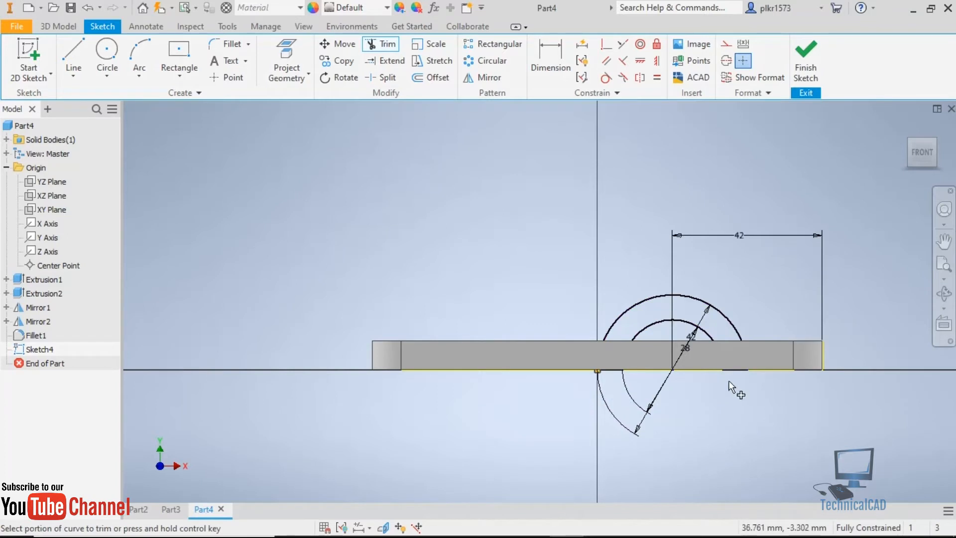
pyautogui.click(807, 67)
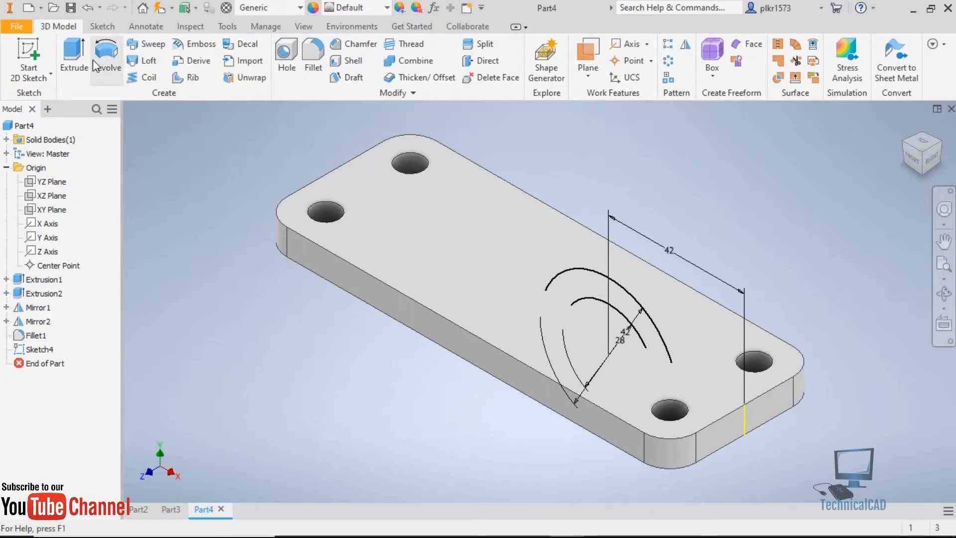
# Extrude the half-ring profile symmetrically by 56 mm, joined to the base plate.
pyautogui.click(75, 60)
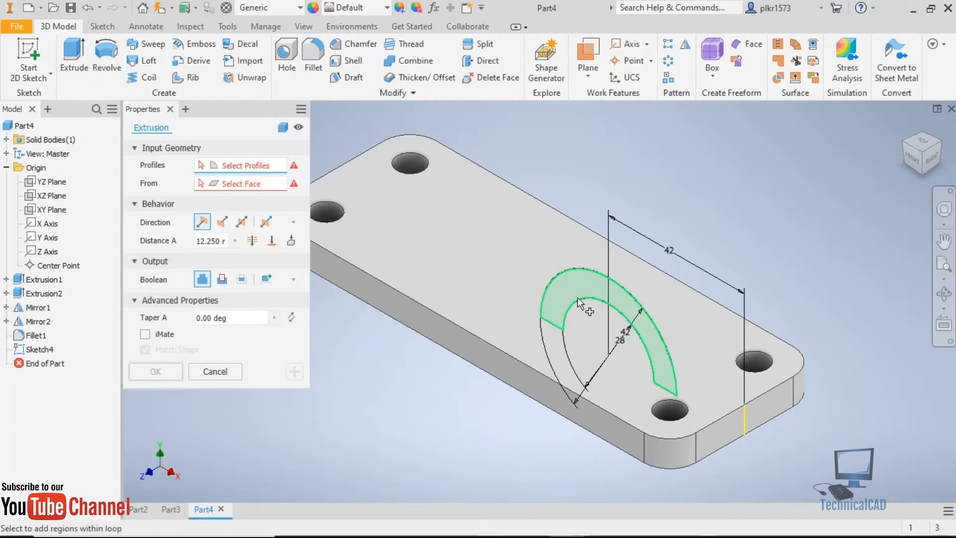
pyautogui.click(582, 287)
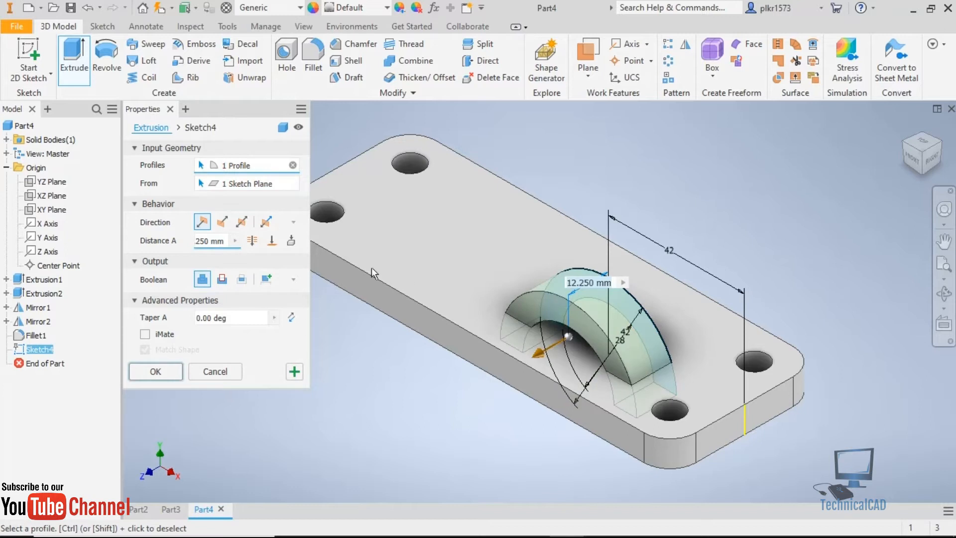
pyautogui.click(242, 222)
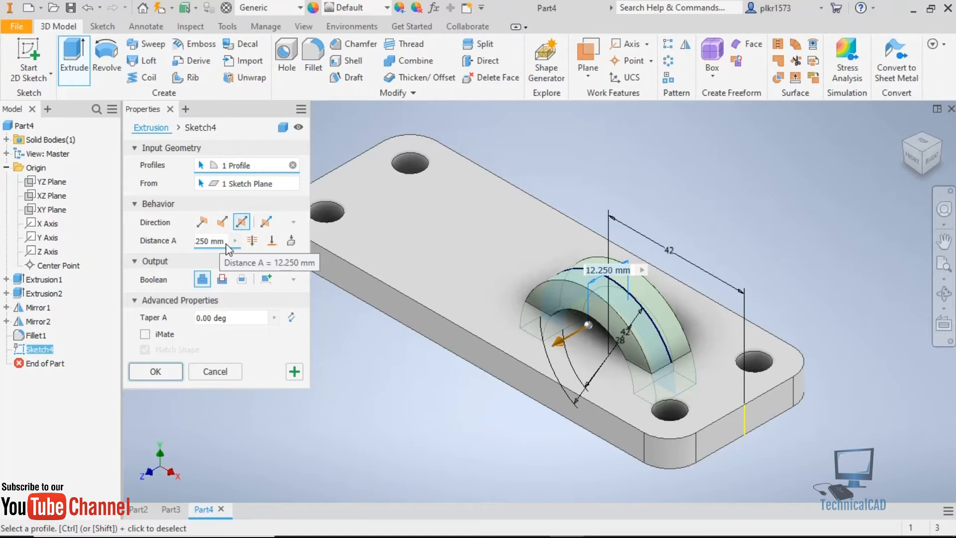
pyautogui.click(226, 243)
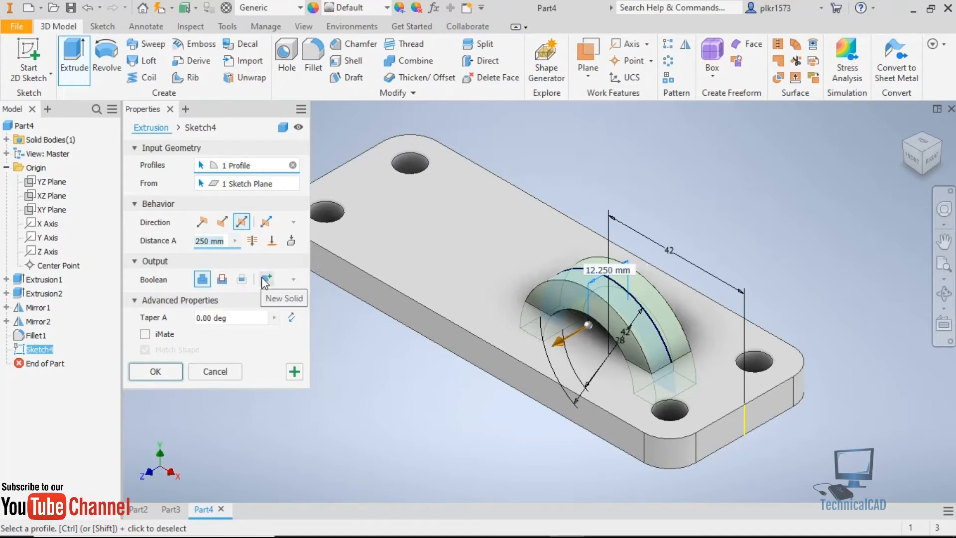
pyautogui.write('56')
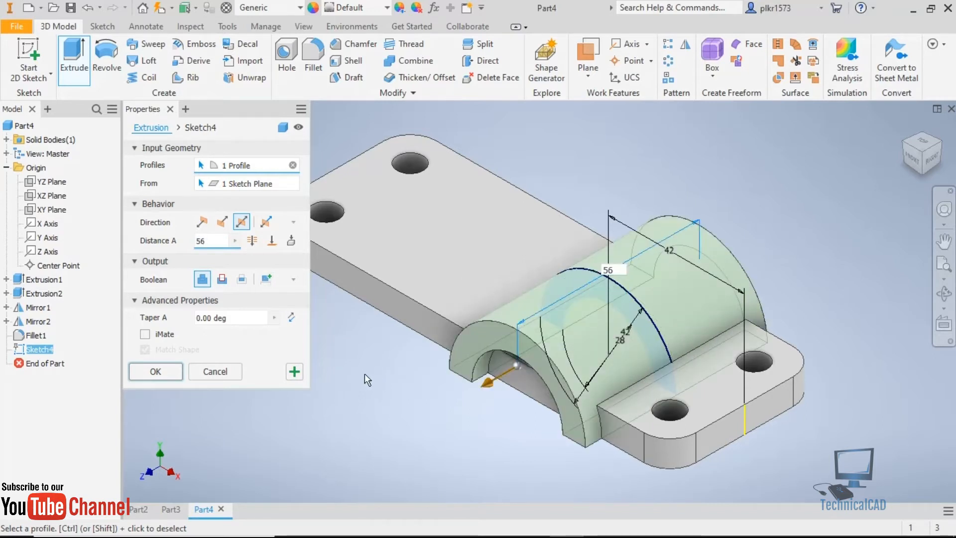
pyautogui.press('Return')
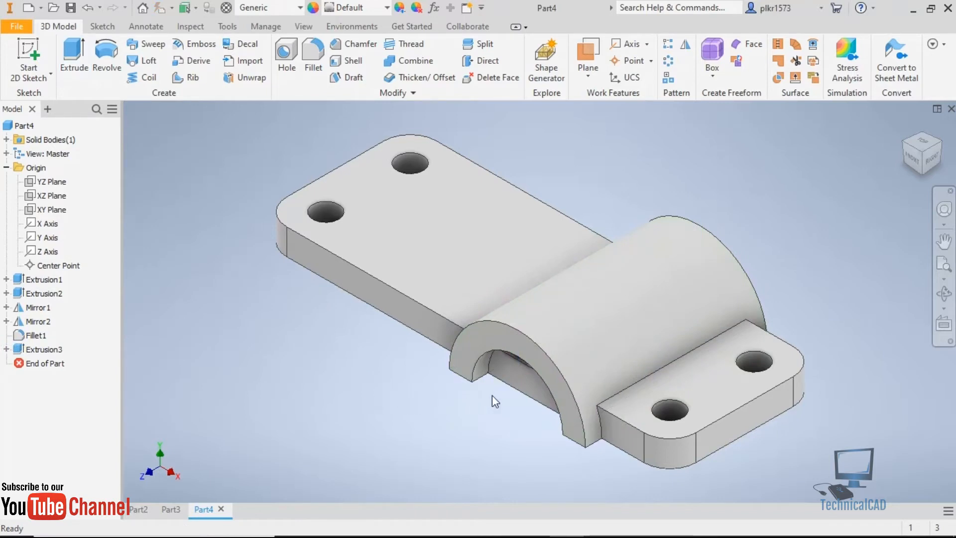
# Sketch a circle on the arch's front face, centred on its bottom line and matching the inner arc, and finish the sketch.
pyautogui.keyDown('shift'); pyautogui.moveTo(501, 405); pyautogui.dragTo(523, 396, button='middle'); pyautogui.keyUp('shift')
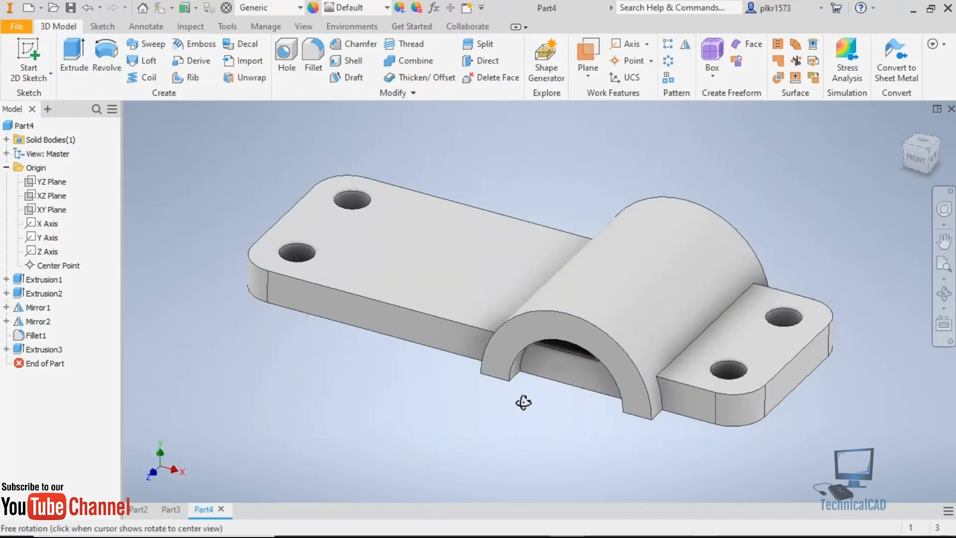
pyautogui.click(531, 328)
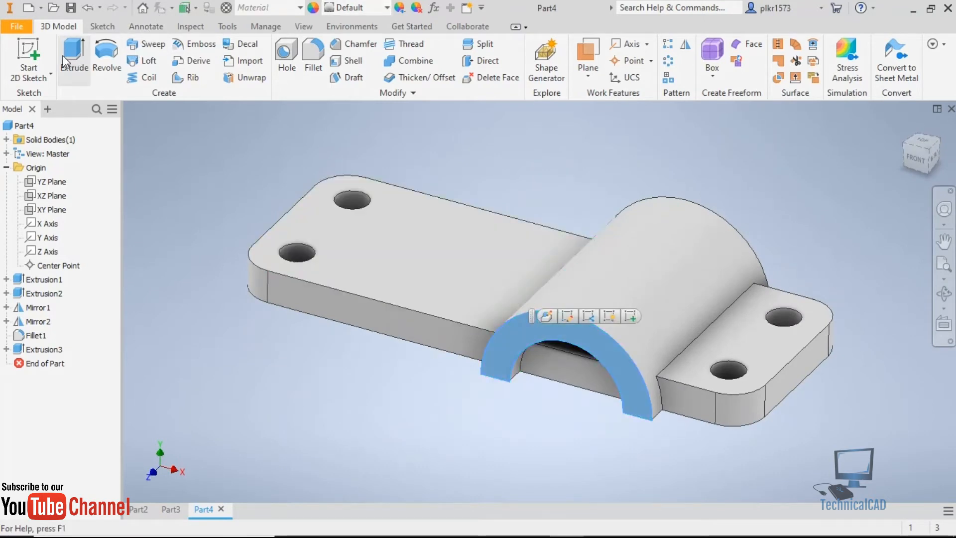
pyautogui.press('s')
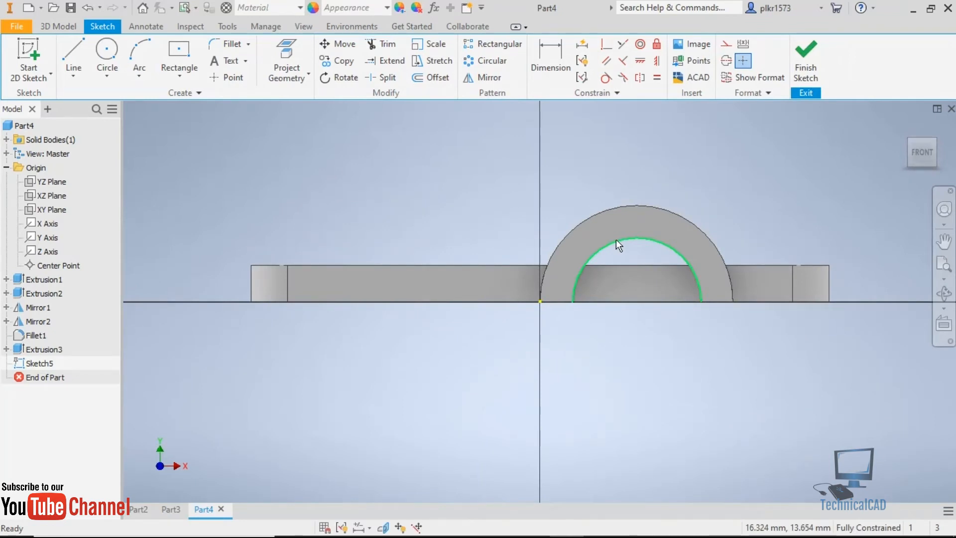
pyautogui.moveTo(617, 239)
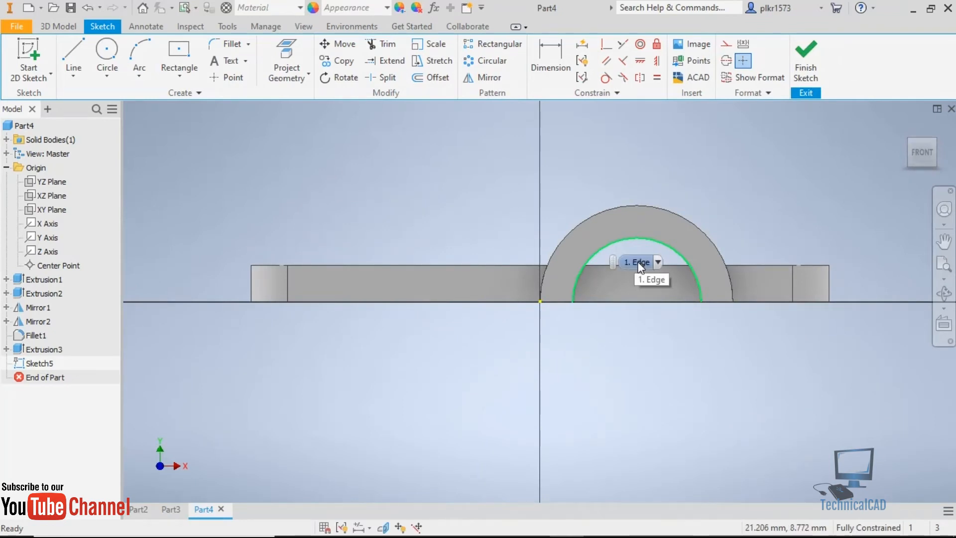
pyautogui.click(113, 51)
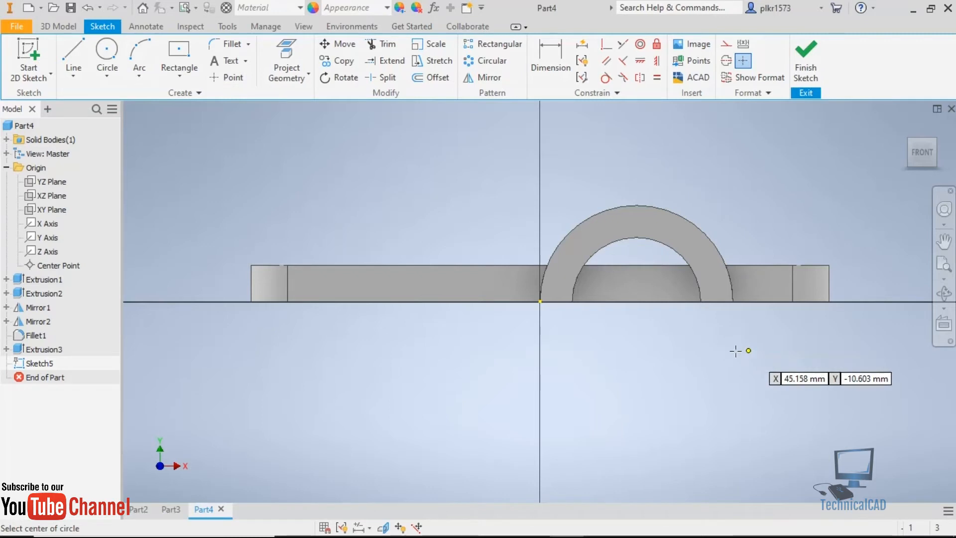
pyautogui.click(636, 301)
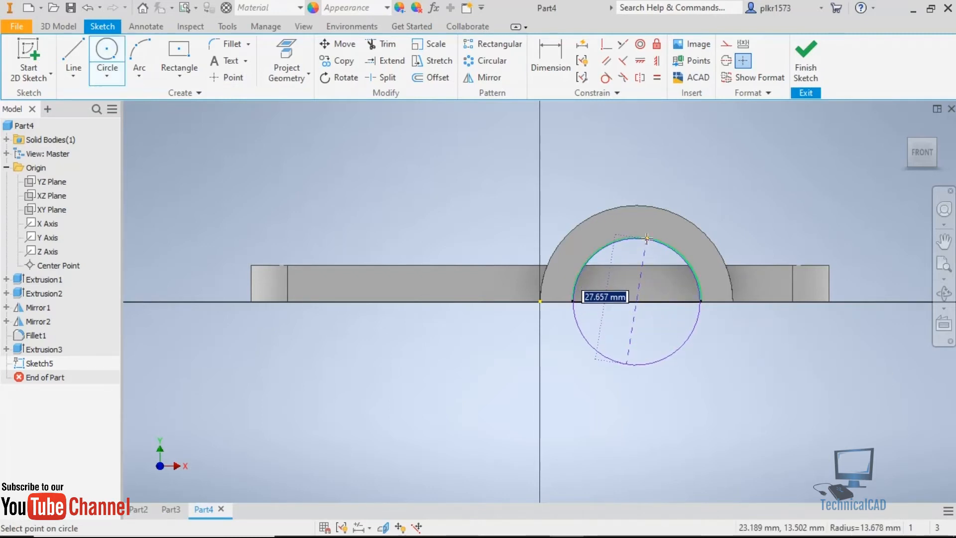
pyautogui.click(647, 238)
pyautogui.click(805, 63)
# Extrude-cut the circle's upper half backwards through the plate by 72.25 mm to clear the opening under the arch.
pyautogui.click(74, 59)
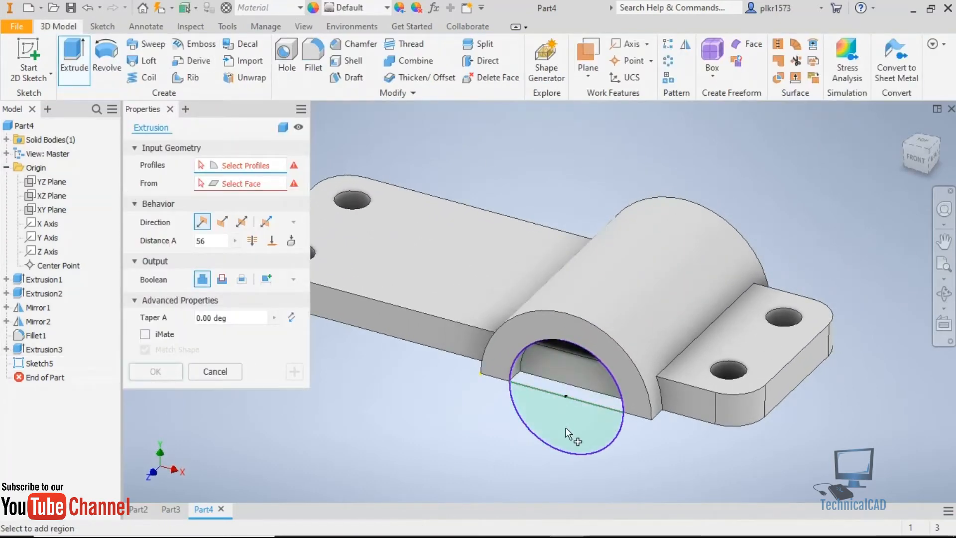
pyautogui.click(552, 378)
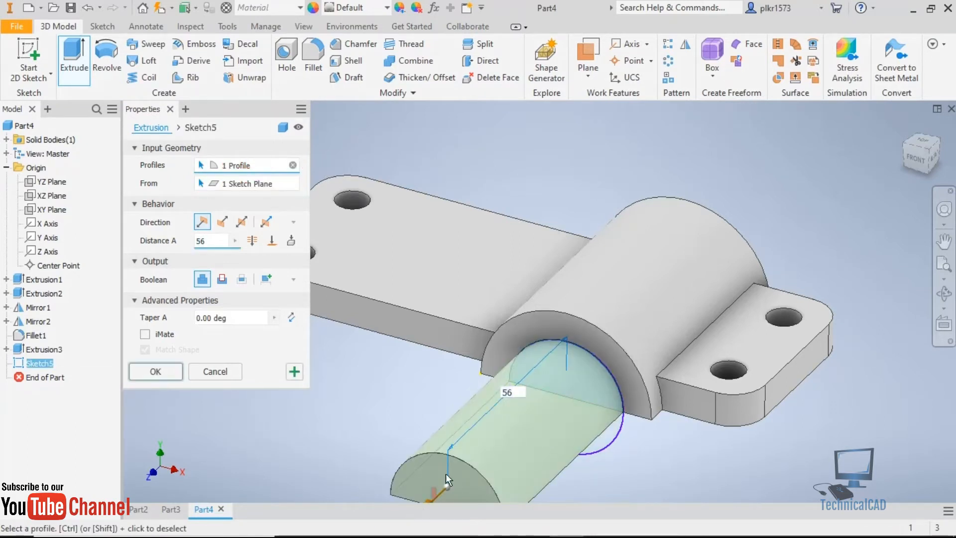
pyautogui.scroll(3, 505, 411)
pyautogui.scroll(-4, 504, 406)
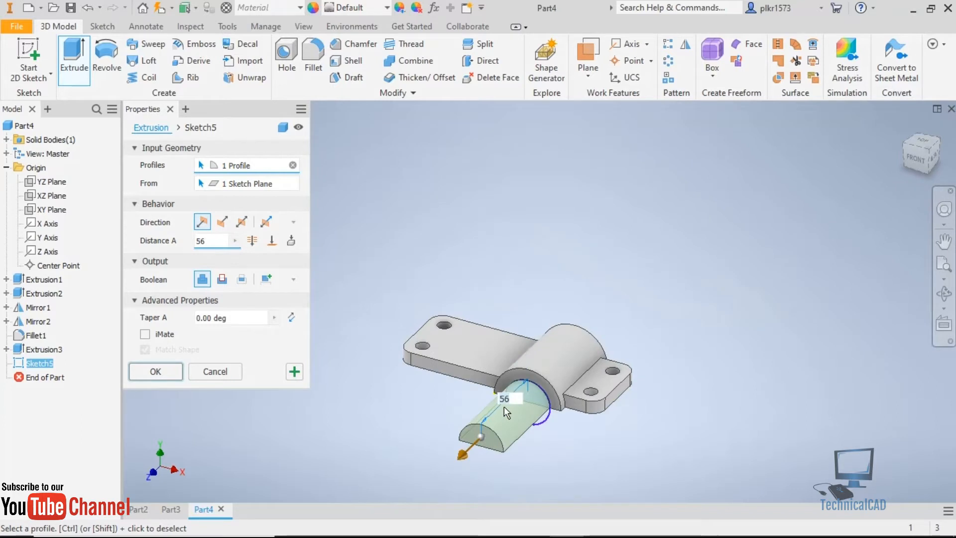
pyautogui.click(222, 223)
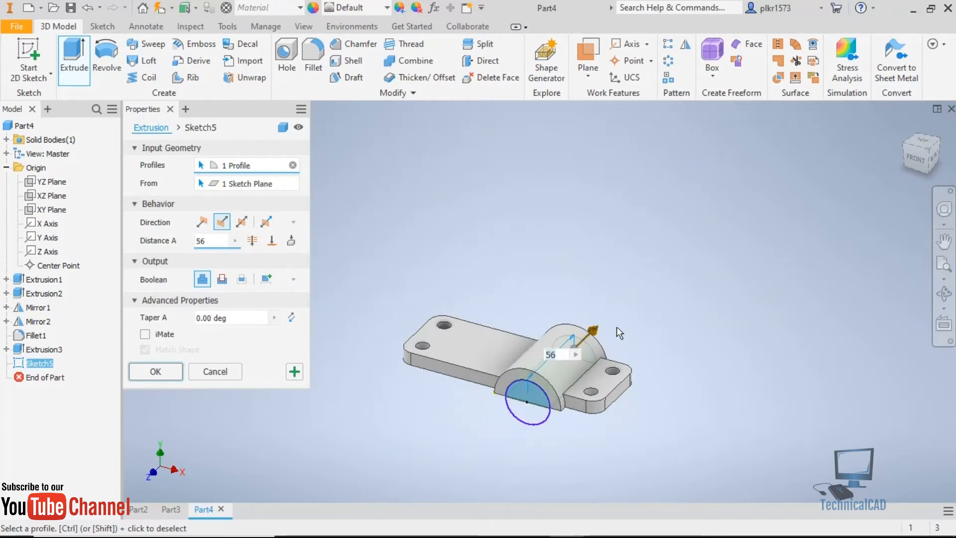
pyautogui.moveTo(595, 332); pyautogui.dragTo(606, 317)
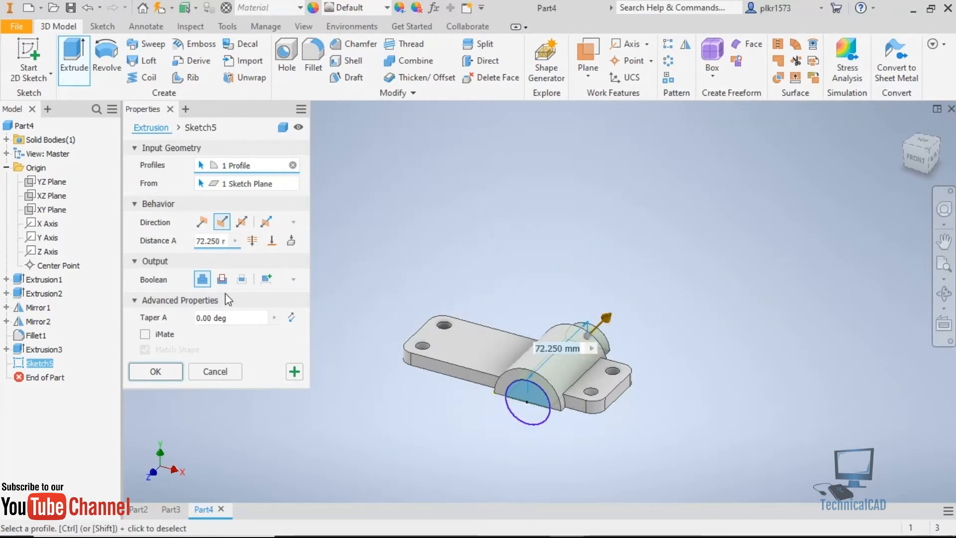
pyautogui.keyDown('shift'); pyautogui.moveTo(477, 470); pyautogui.dragTo(471, 447, button='middle'); pyautogui.keyUp('shift')
pyautogui.click(156, 373)
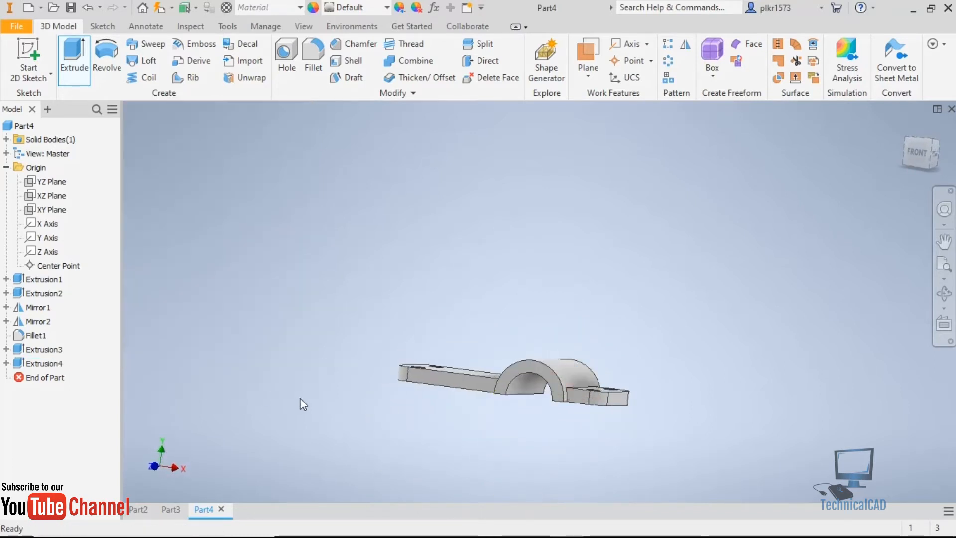
# Check the upper cylinder in the exercise drawing in Chrome, return to Autodesk Inventor, and start a sketch on the XY plane.
pyautogui.scroll(-5, 531, 410)
pyautogui.scroll(5, 537, 398)
pyautogui.keyDown('shift'); pyautogui.moveTo(538, 397); pyautogui.dragTo(568, 399, button='middle'); pyautogui.keyUp('shift')
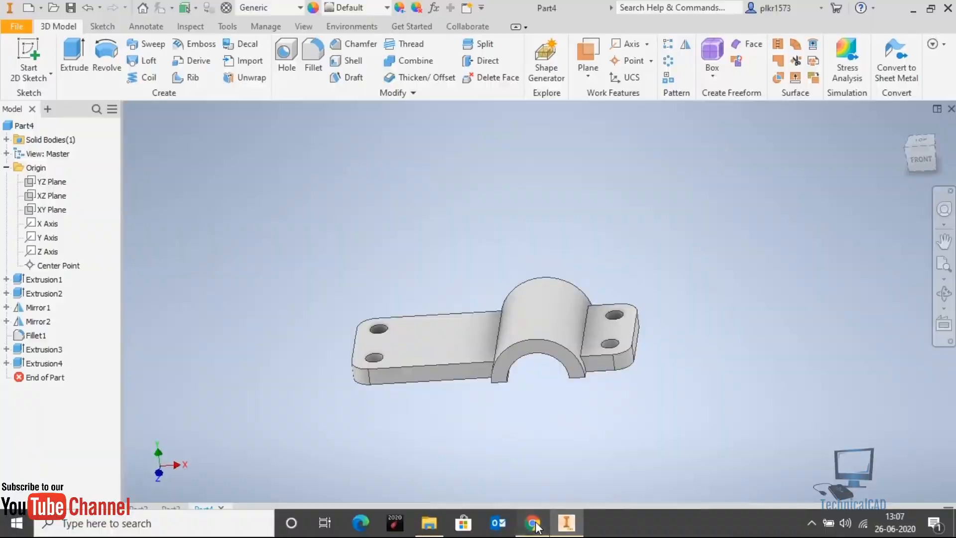
pyautogui.click(542, 530)
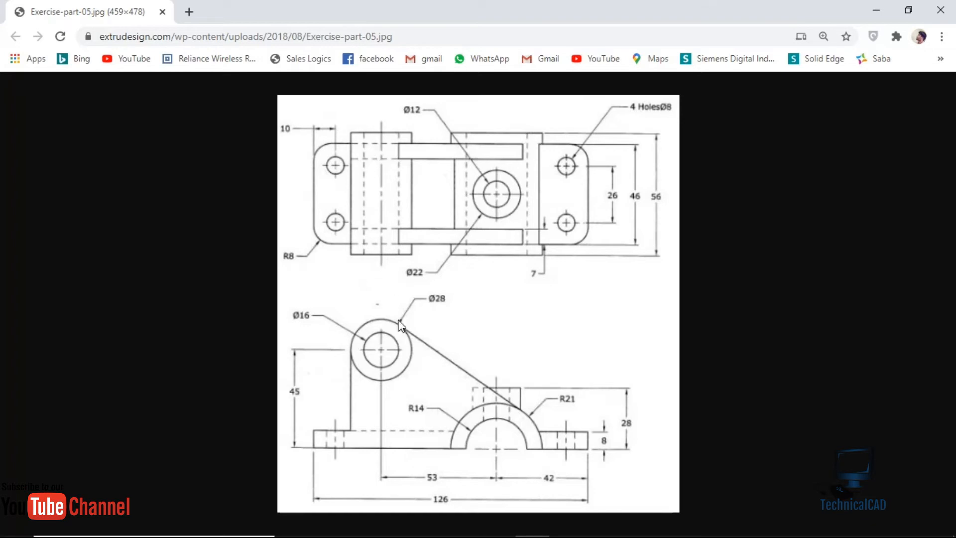
pyautogui.click(566, 530)
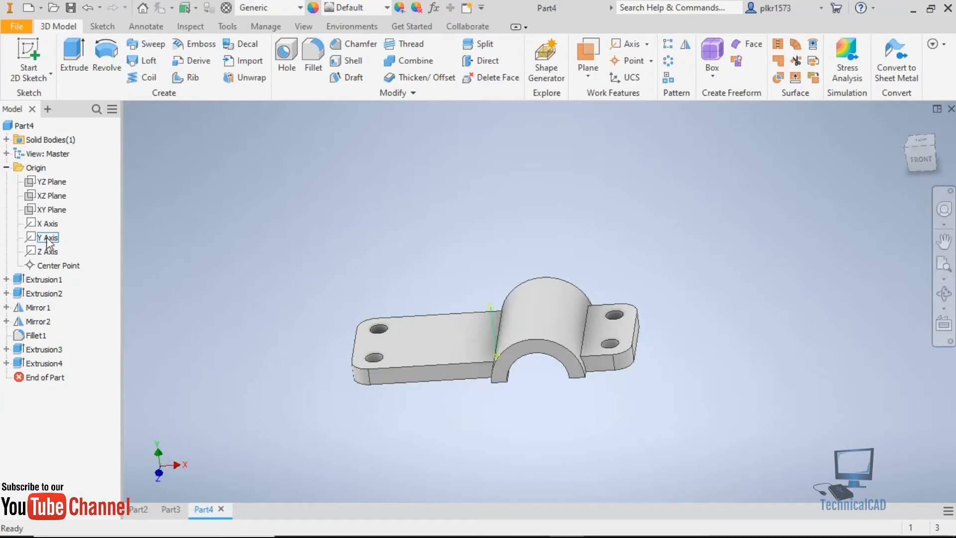
pyautogui.click(43, 211)
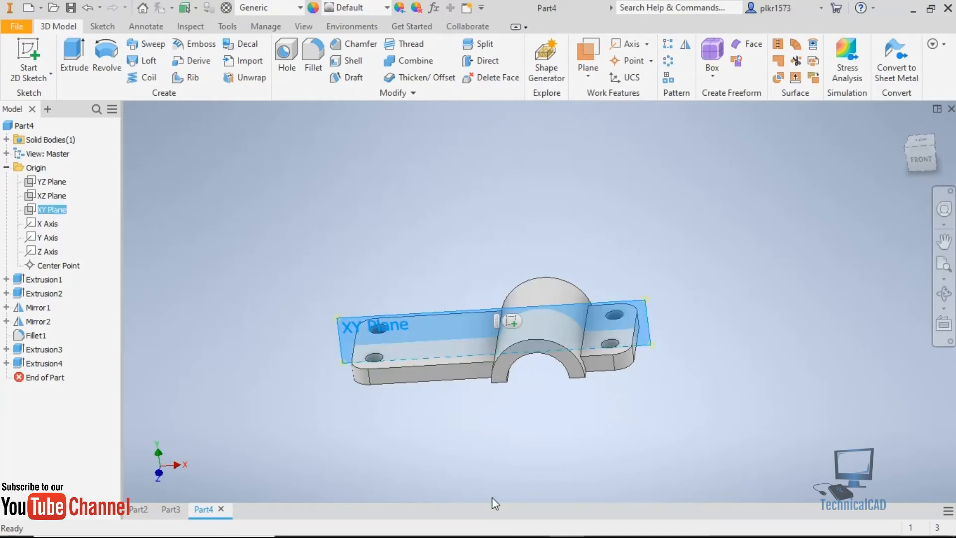
pyautogui.click(29, 53)
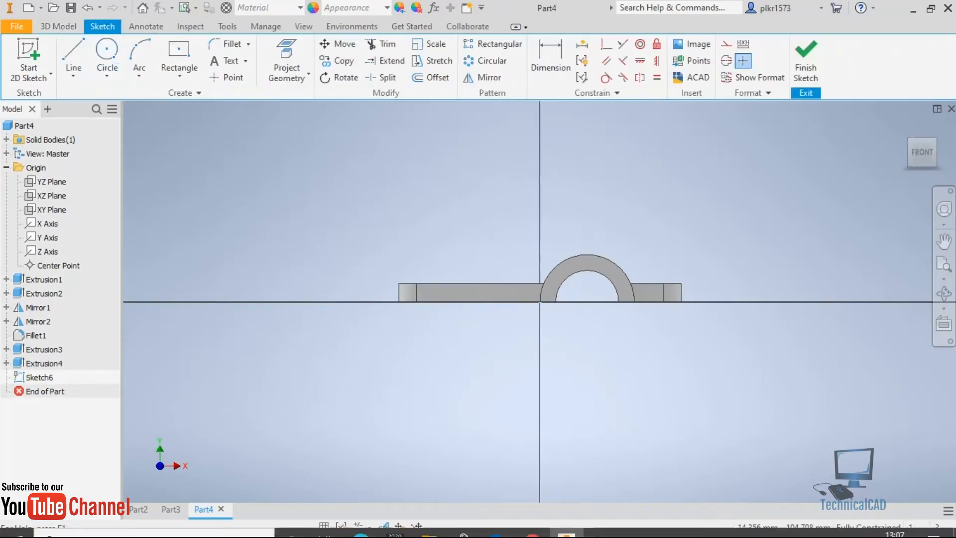
# Check the upper cylinder in the exercise drawing in Chrome, return to Autodesk Inventor, and sketch concentric circles of about Ø43 and Ø25 mm above the base plate.
pyautogui.click(532, 523)
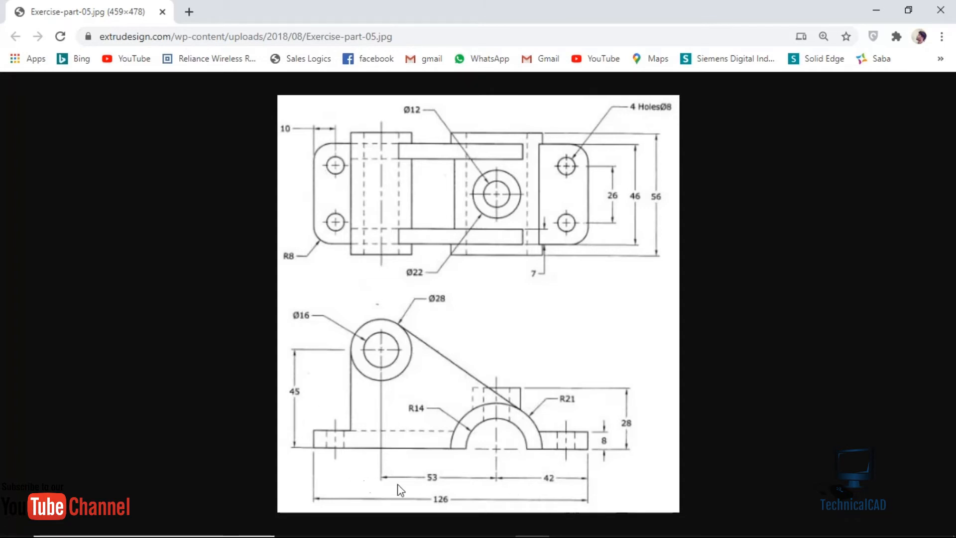
pyautogui.moveTo(575, 536)
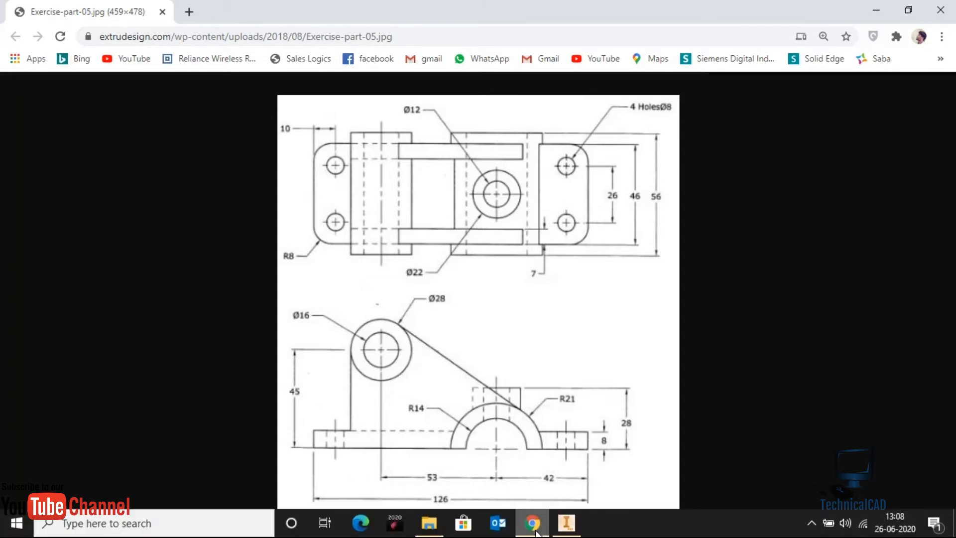
pyautogui.click(567, 523)
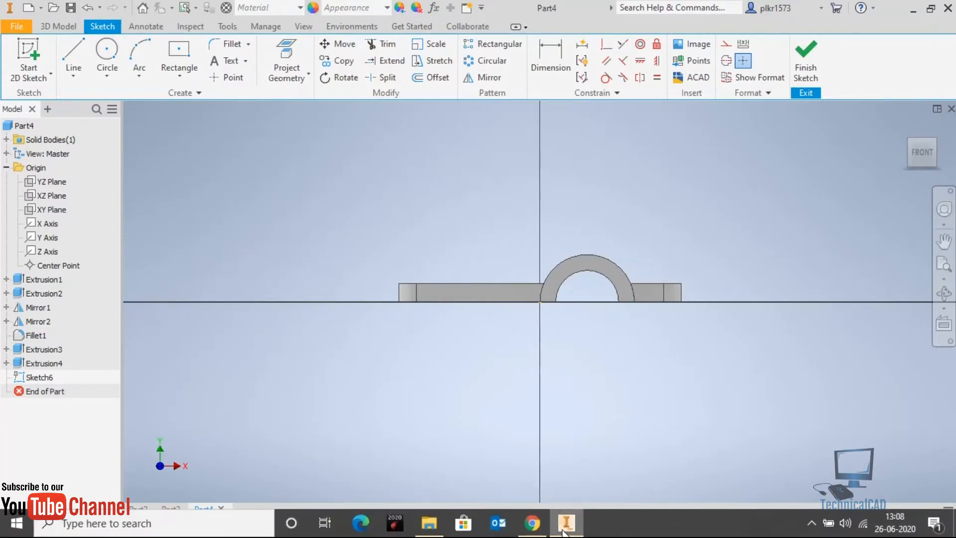
pyautogui.click(532, 523)
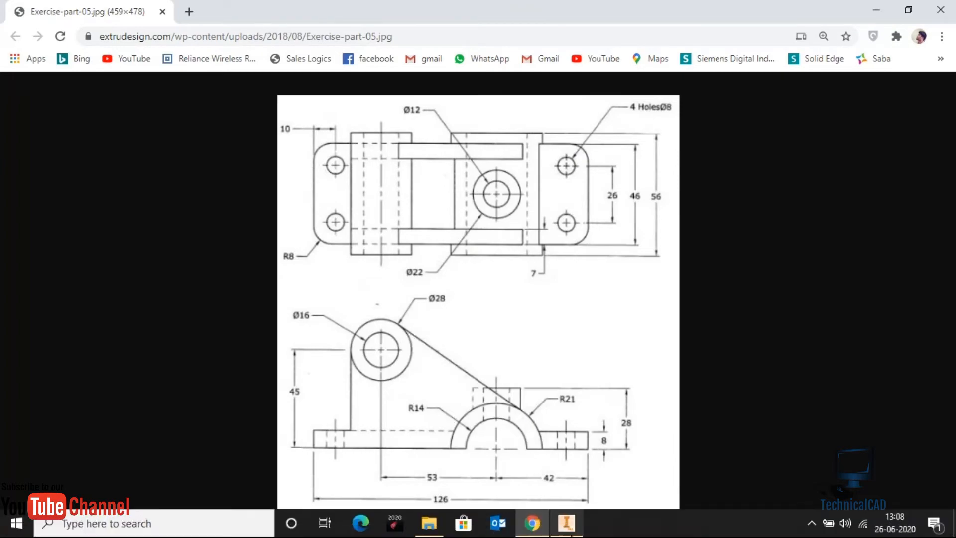
pyautogui.click(567, 523)
pyautogui.click(107, 52)
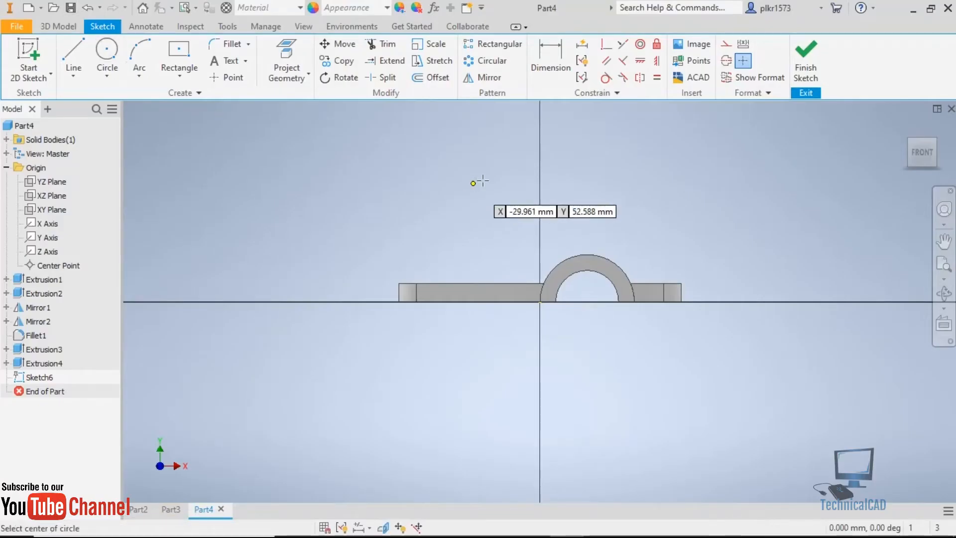
pyautogui.click(454, 173)
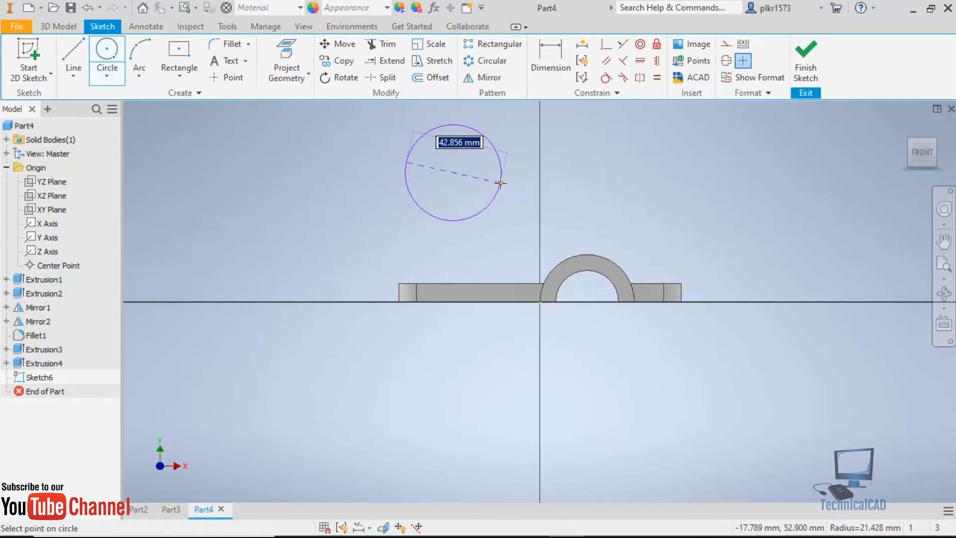
pyautogui.click(500, 184)
pyautogui.click(453, 173)
pyautogui.click(482, 177)
# Dimension the inner circle's diameter to 16 mm and the outer circle's diameter to 20 mm.
pyautogui.click(545, 62)
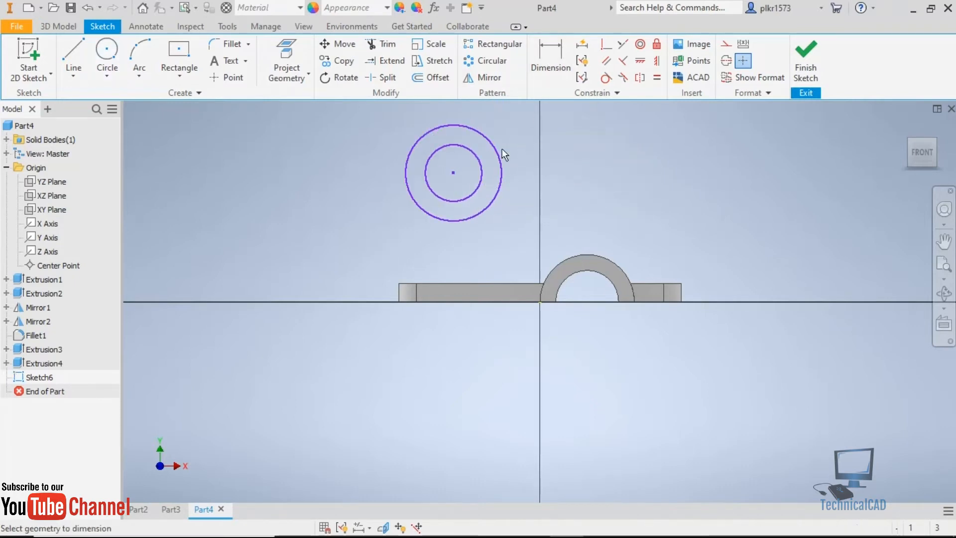
pyautogui.click(481, 159)
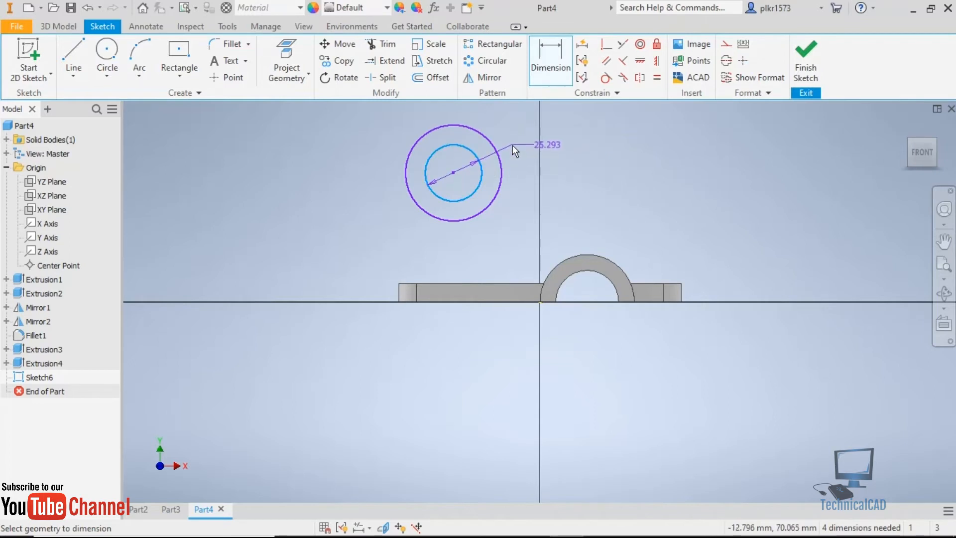
pyautogui.click(513, 144)
pyautogui.write('16')
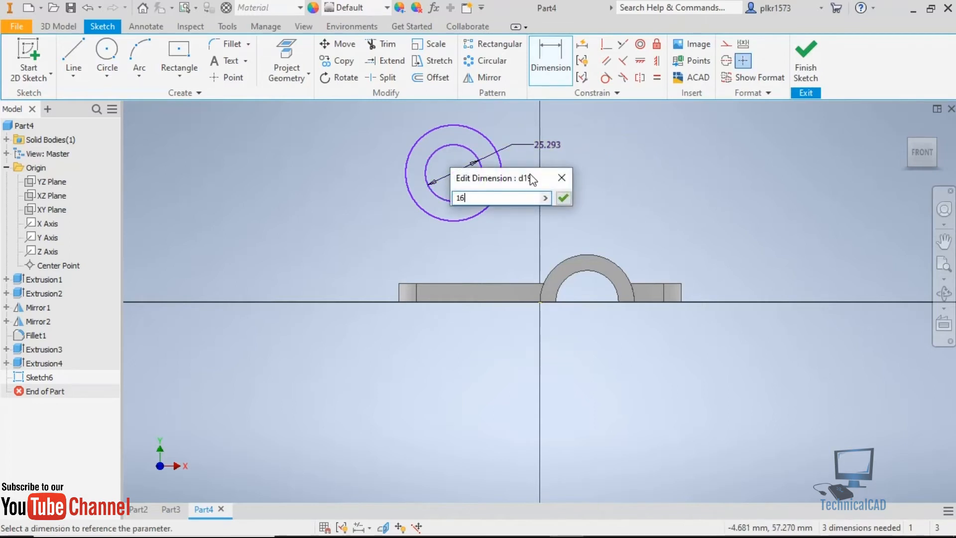
pyautogui.press('Return')
pyautogui.click(496, 193)
pyautogui.click(506, 173)
pyautogui.write('20')
pyautogui.press('Return')
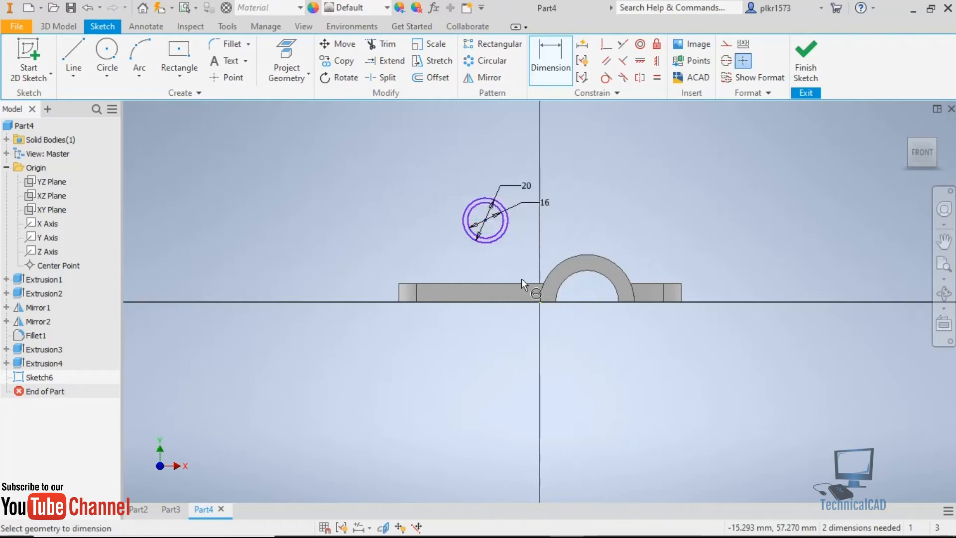
# Check the cylinder's outer diameter in the Chrome drawing, return to Autodesk Inventor, and set the outer circle's diameter to 28 mm.
pyautogui.click(531, 523)
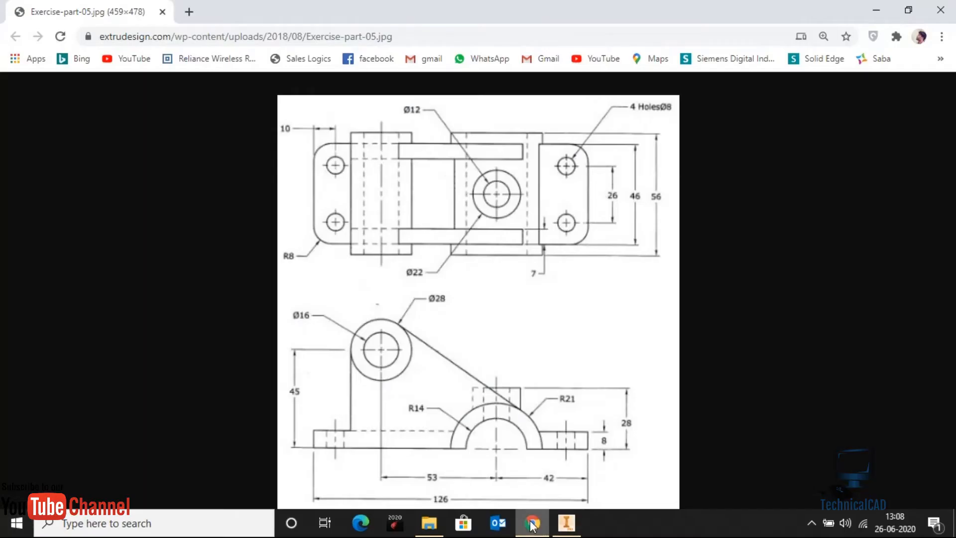
pyautogui.click(567, 523)
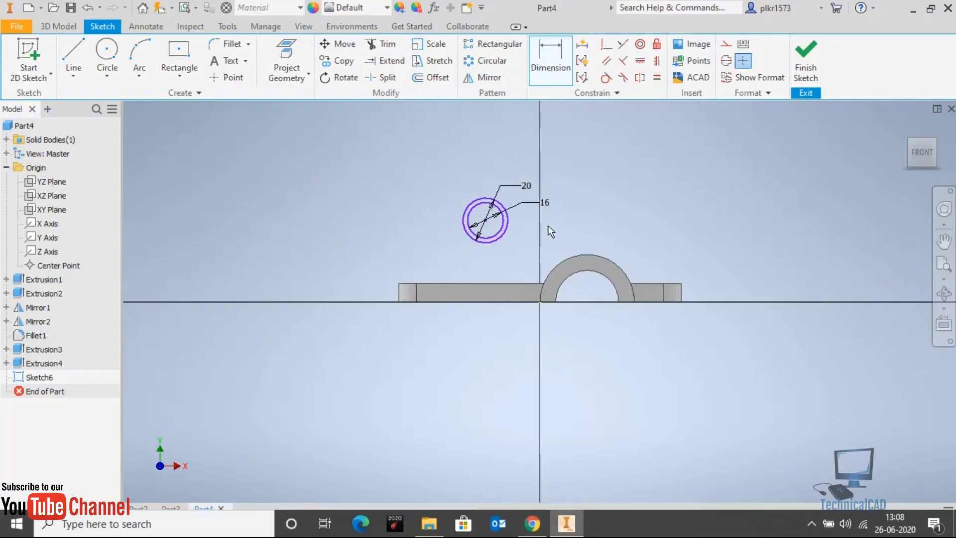
pyautogui.doubleClick(528, 186)
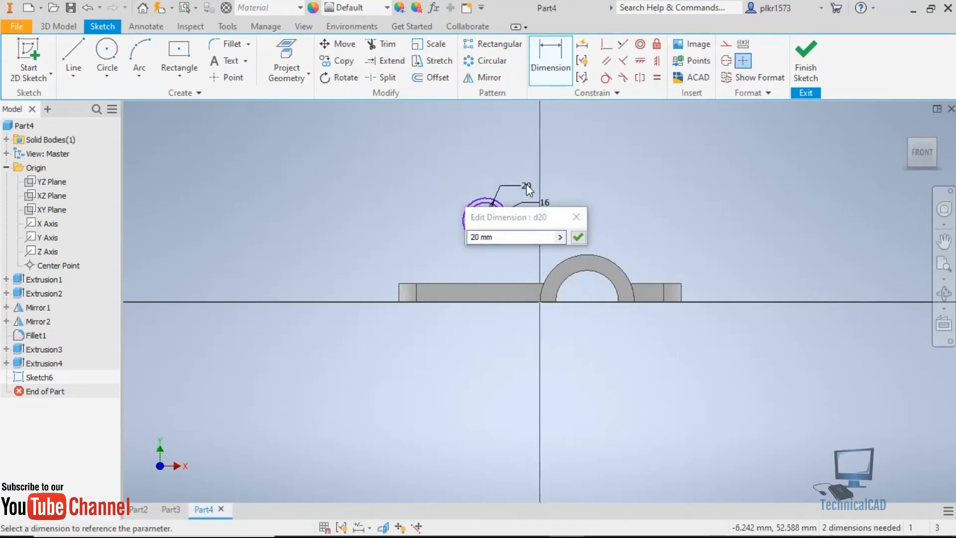
pyautogui.write('28')
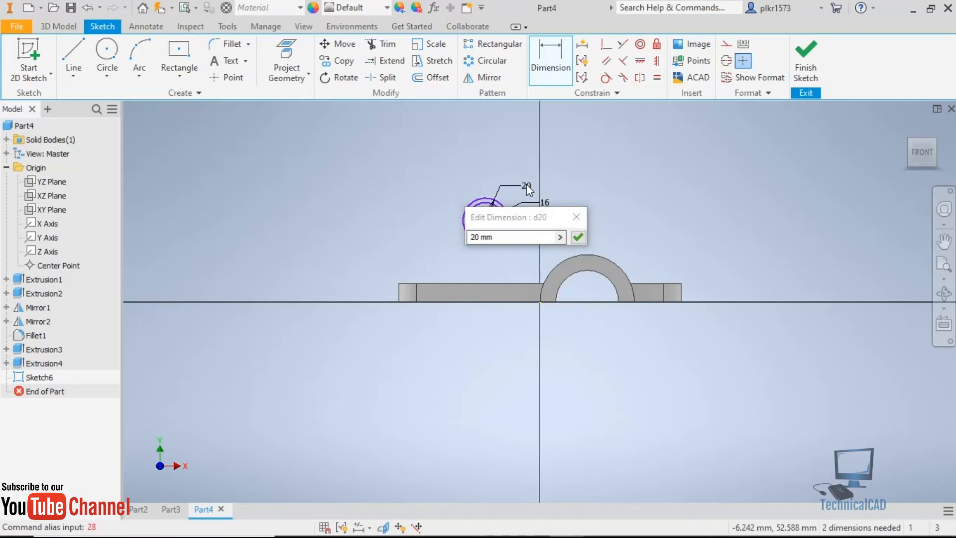
pyautogui.moveTo(521, 237); pyautogui.dragTo(430, 234)
pyautogui.write('28')
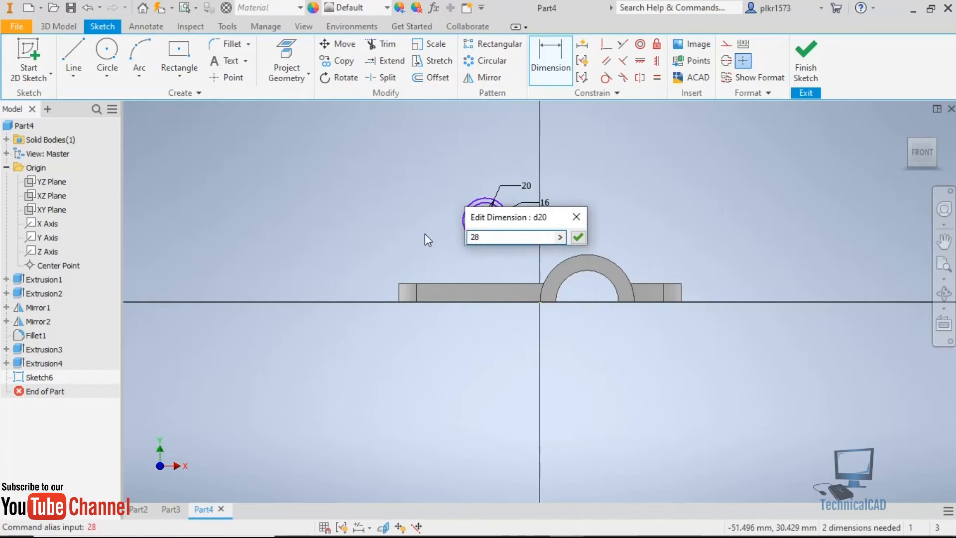
pyautogui.press('Return')
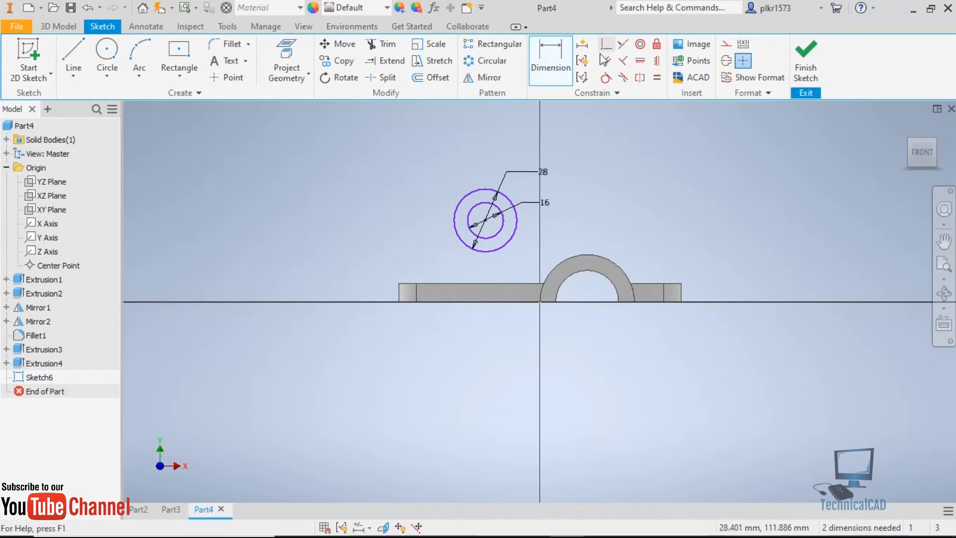
# Dimension the horizontal distance from the base plate's end edge on the arch side to the circles' centre as 95 mm.
pyautogui.click(558, 53)
pyautogui.click(682, 292)
pyautogui.click(488, 219)
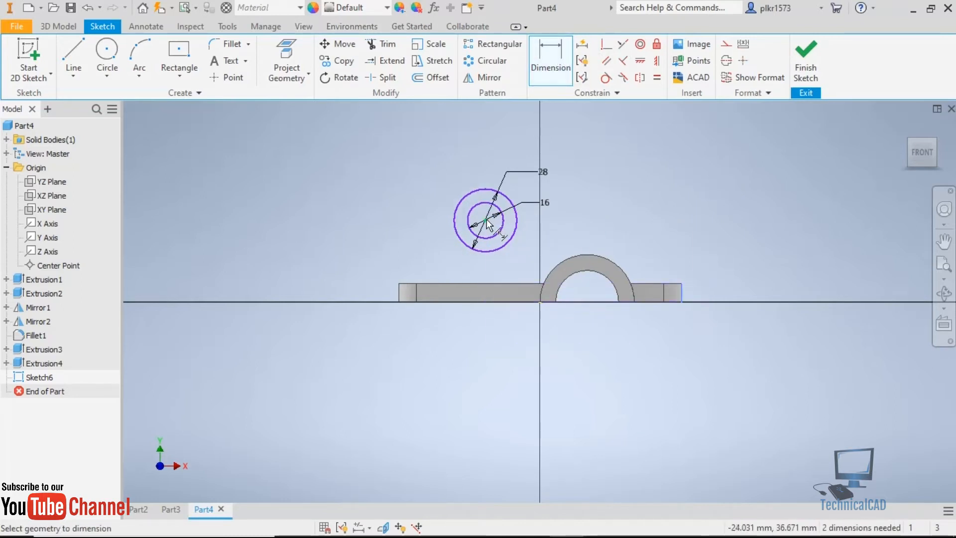
pyautogui.click(574, 146)
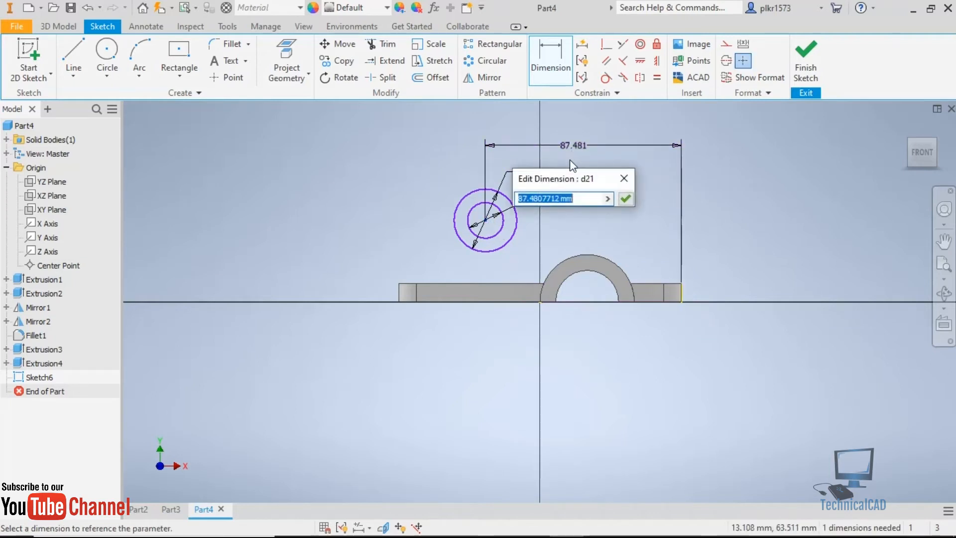
pyautogui.write('95')
pyautogui.press('Return')
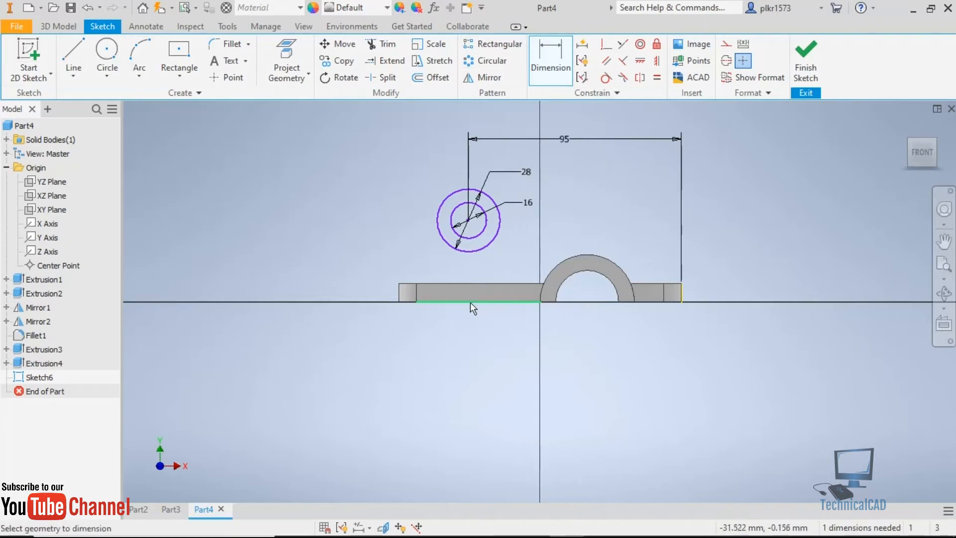
# Dimension the circles' centre 45 mm above the base plate's bottom edge, recheck the drawing in Chrome, and finish the sketch in Autodesk Inventor.
pyautogui.click(455, 223)
pyautogui.click(371, 246)
pyautogui.write('45')
pyautogui.press('Return')
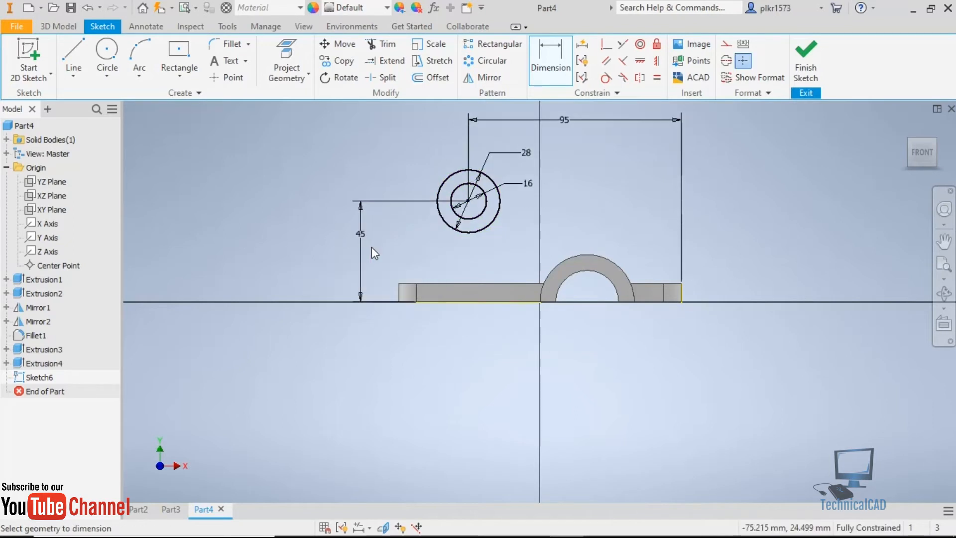
pyautogui.click(536, 528)
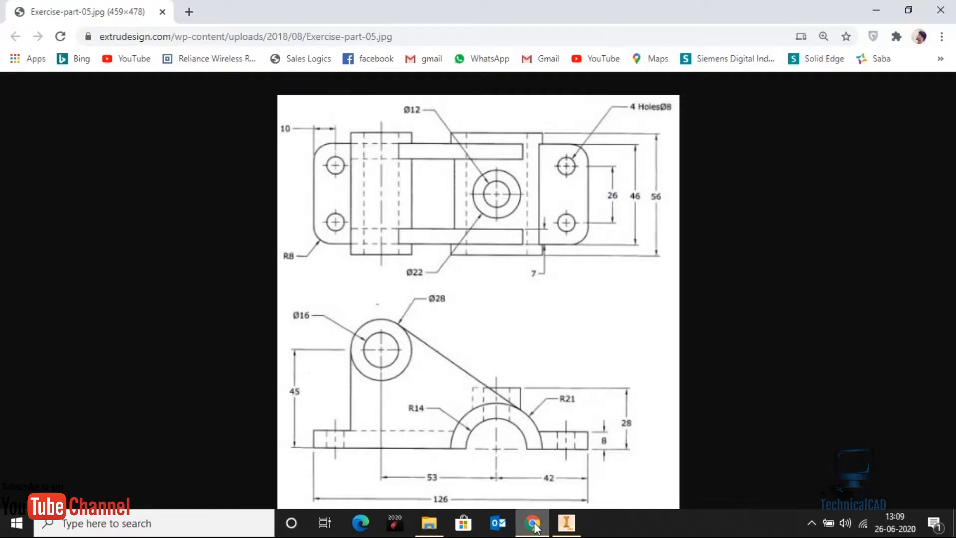
pyautogui.click(566, 523)
pyautogui.click(806, 64)
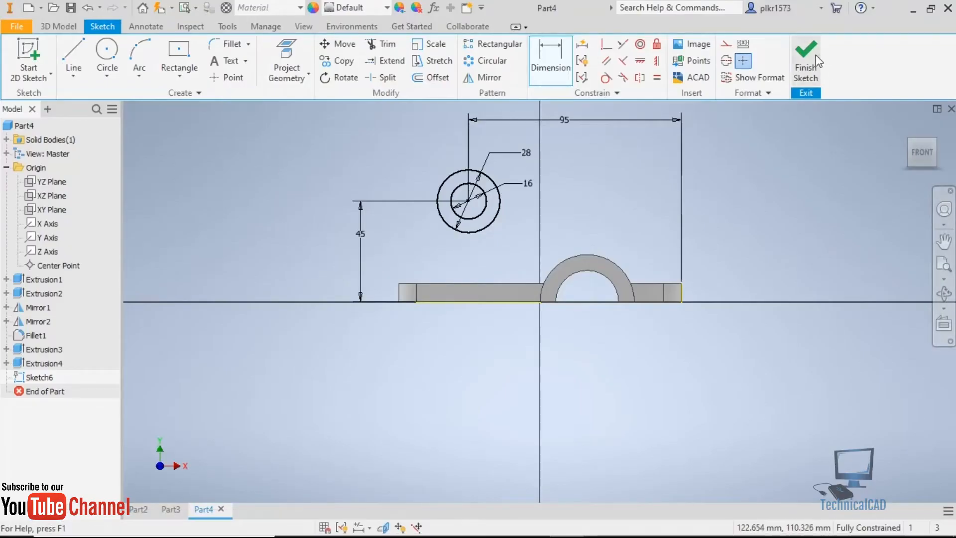
# Extrude the ring between the Ø28 and Ø16 circles symmetrically by 56 mm with the join option.
pyautogui.press('e')
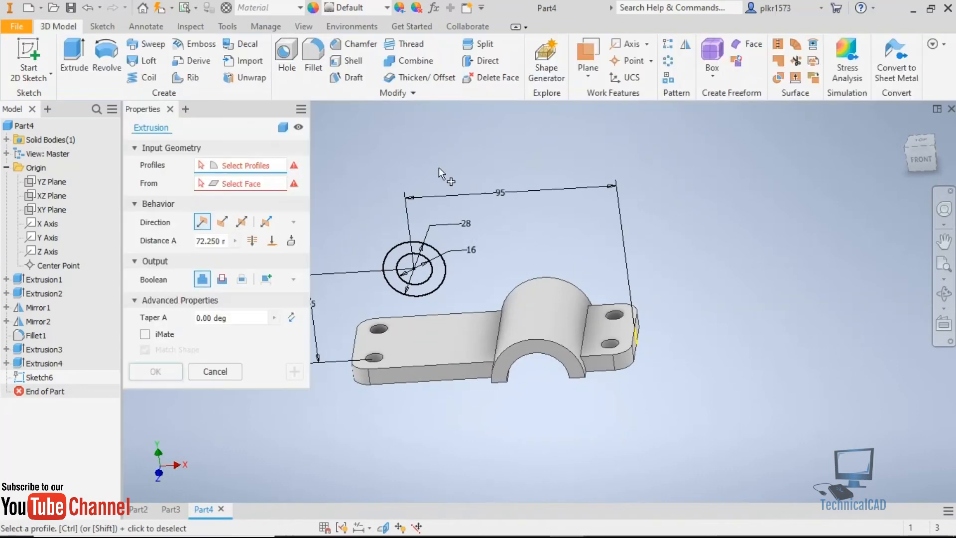
pyautogui.click(398, 251)
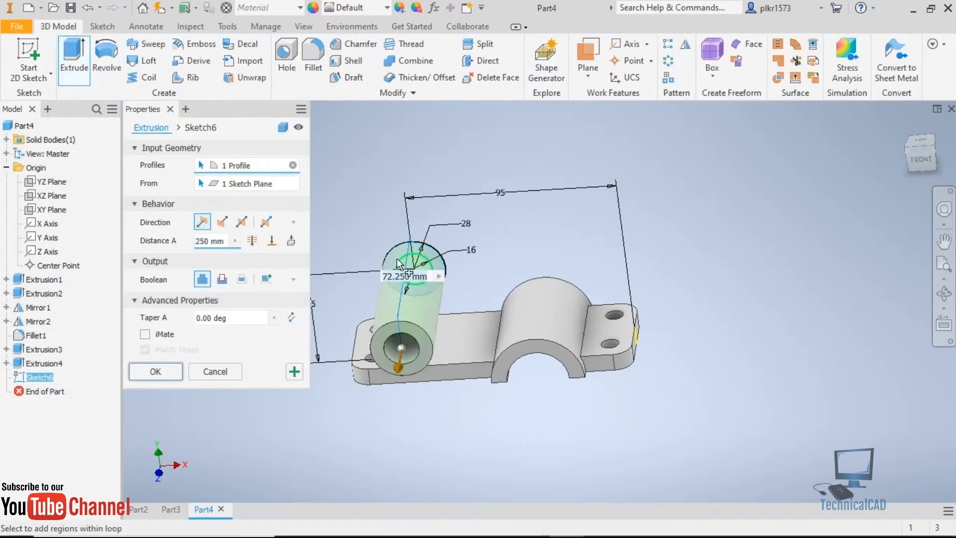
pyautogui.click(242, 224)
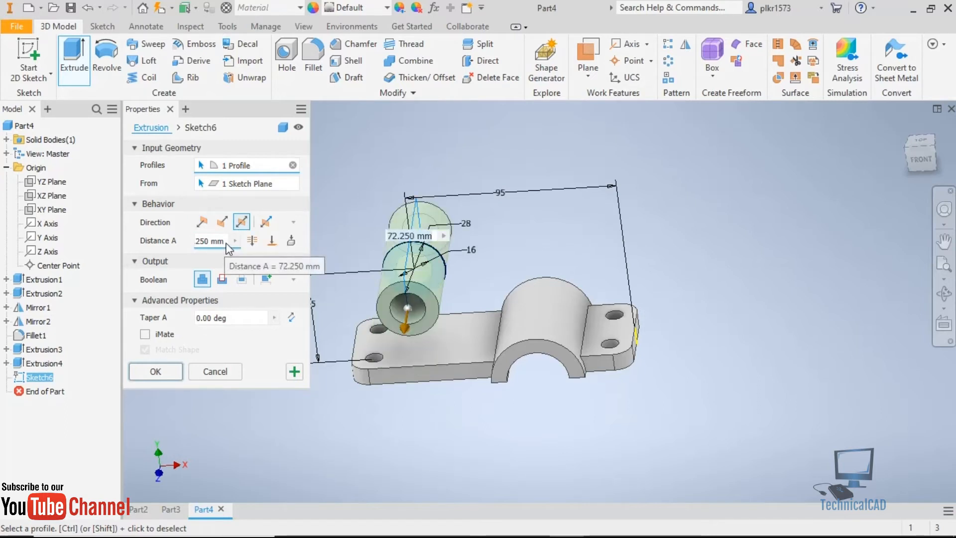
pyautogui.click(224, 241)
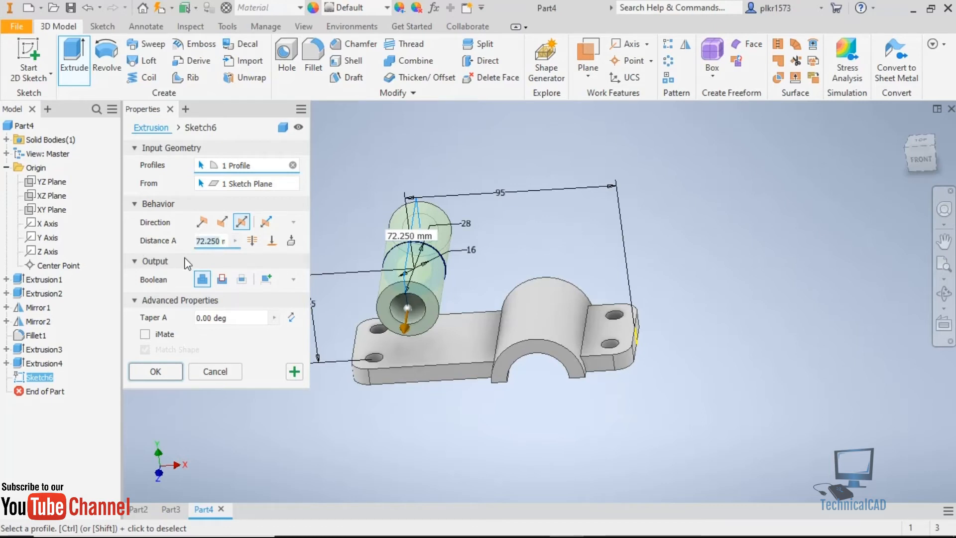
pyautogui.press('BackSpace')
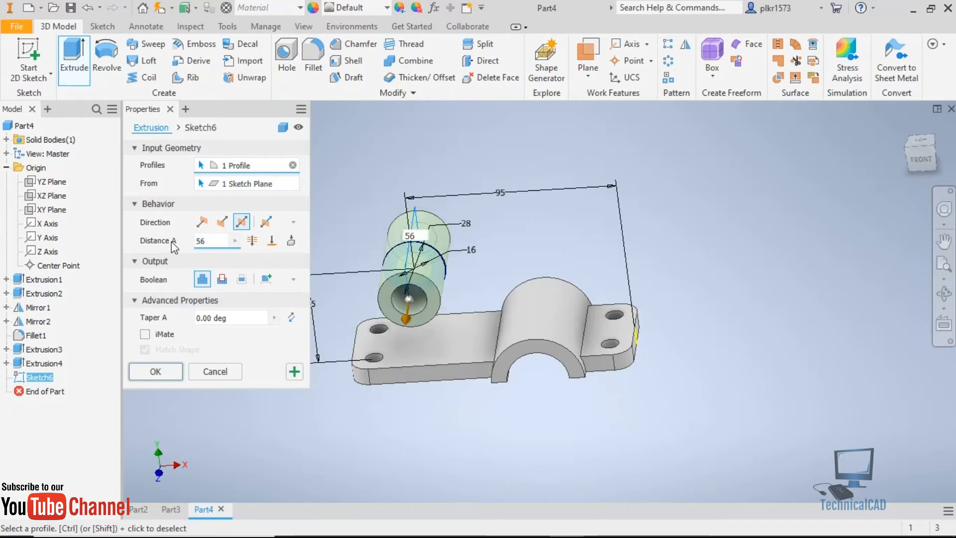
pyautogui.press('Return')
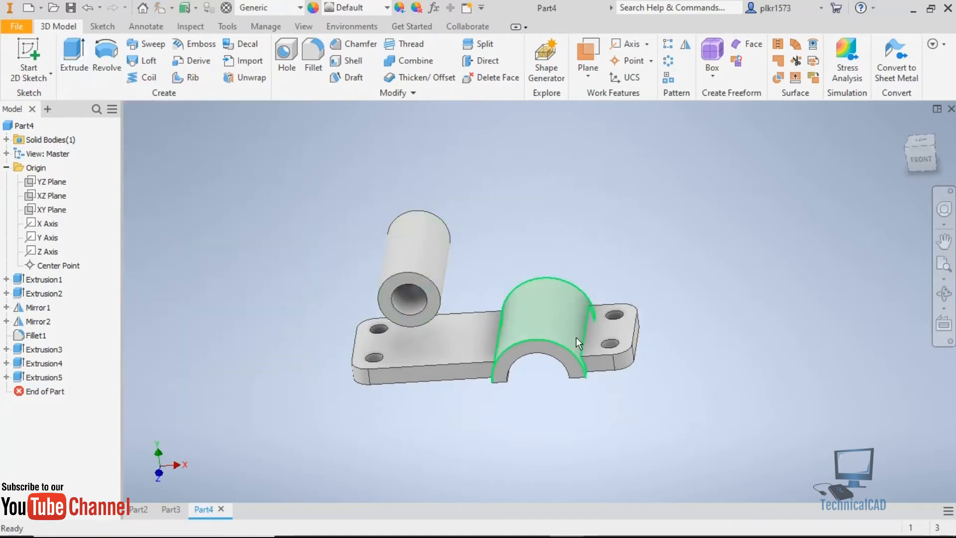
# Compare the model's front view with the exercise drawing in Chrome, return to Autodesk Inventor, and start a sketch on the base plate's front face.
pyautogui.keyDown('shift'); pyautogui.moveTo(572, 312); pyautogui.dragTo(423, 294, button='middle'); pyautogui.keyUp('shift')
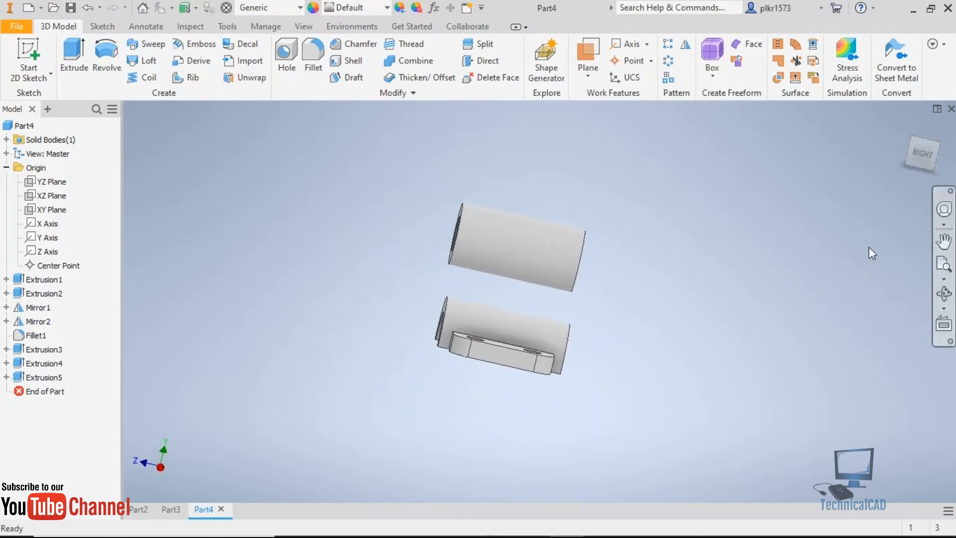
pyautogui.click(927, 154)
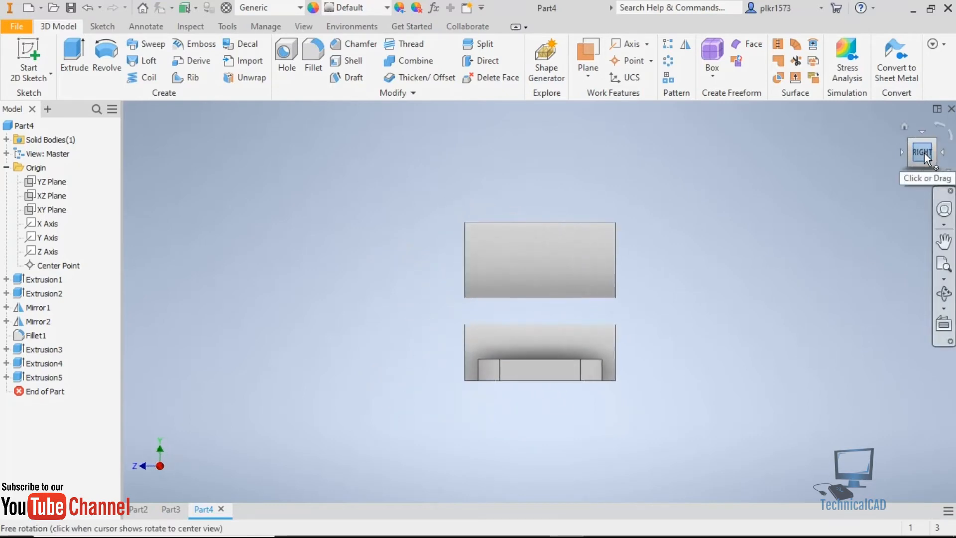
pyautogui.click(905, 158)
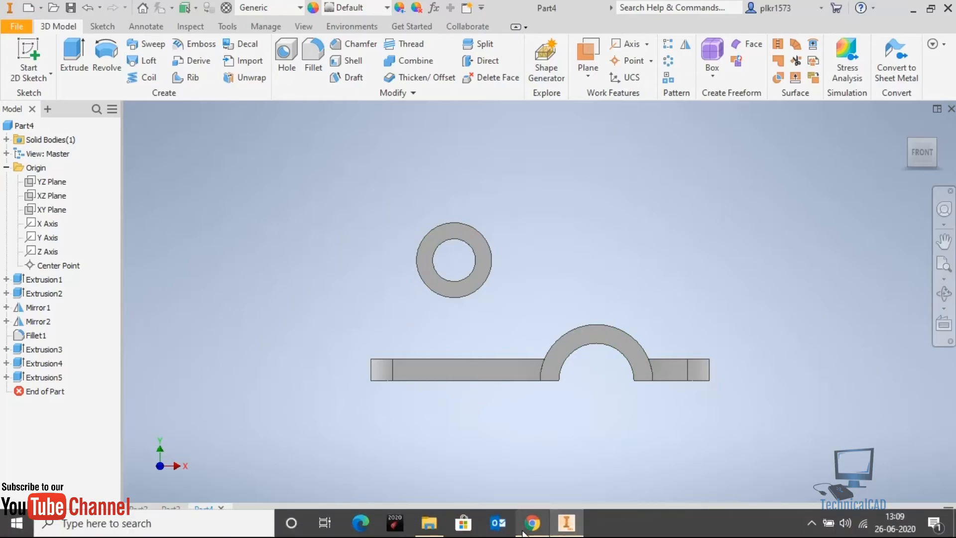
pyautogui.click(532, 524)
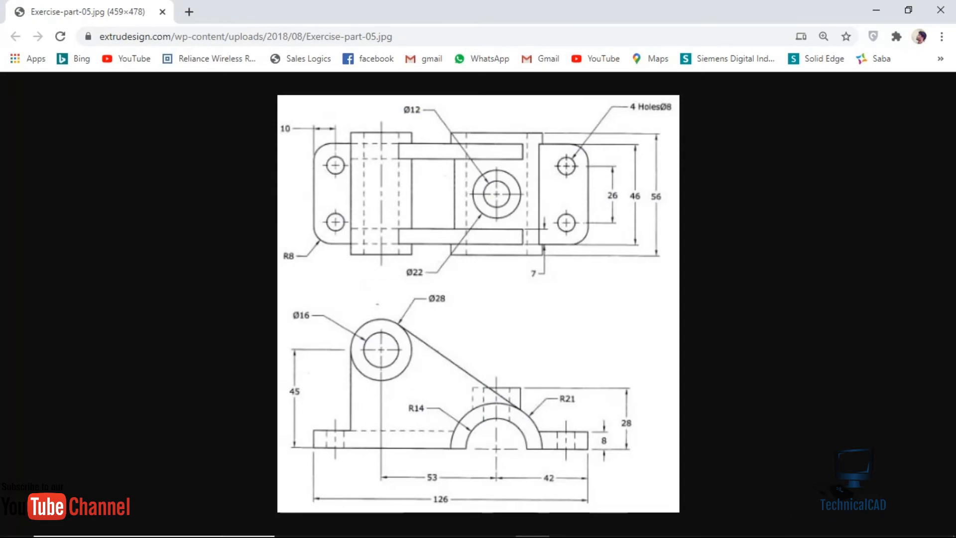
pyautogui.click(534, 528)
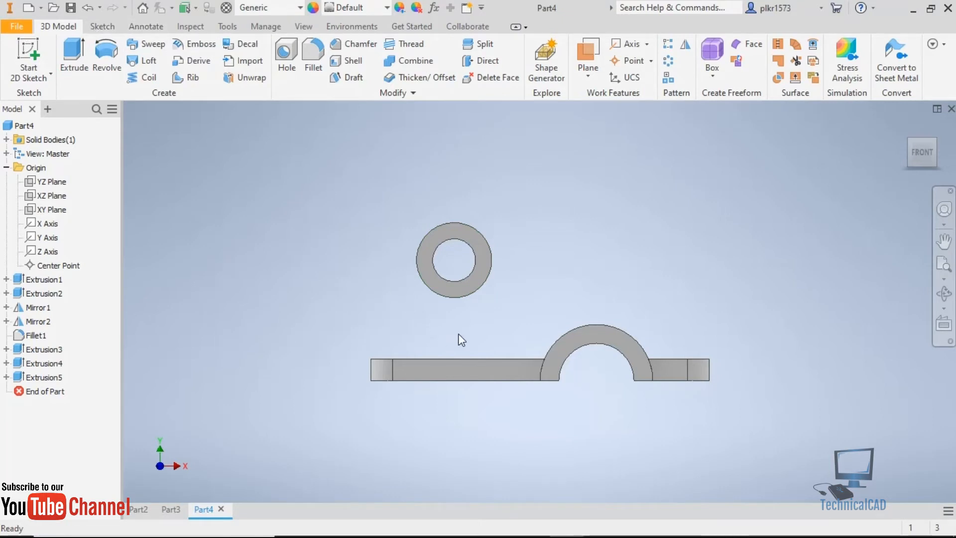
pyautogui.click(434, 371)
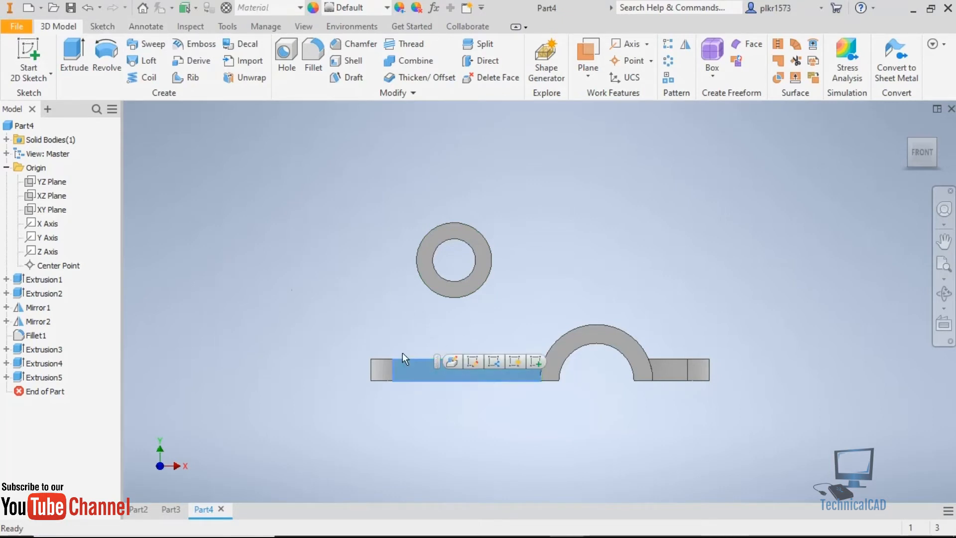
pyautogui.click(29, 52)
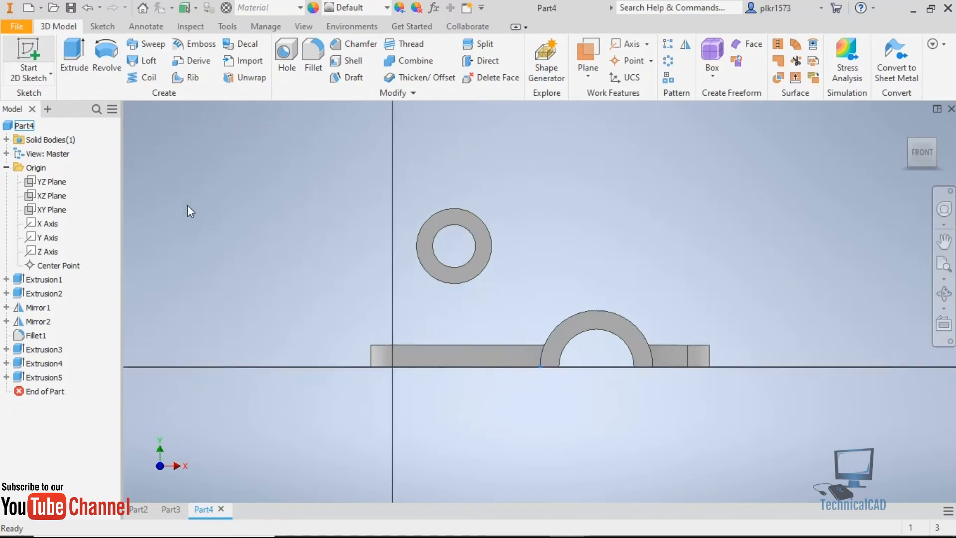
# Draw a vertical line from above the upper cylinder along its arch-opposite side down to the base plate's top edge.
pyautogui.click(74, 54)
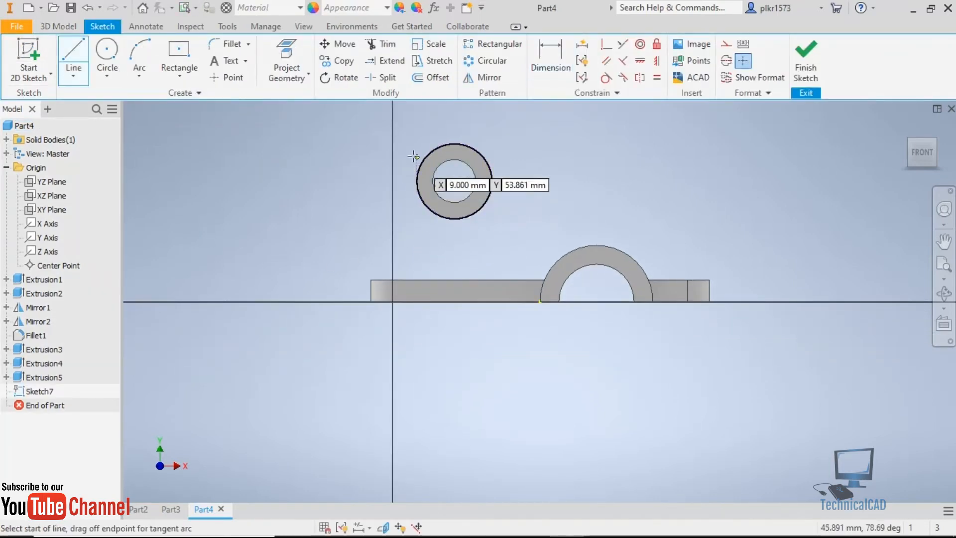
pyautogui.click(416, 132)
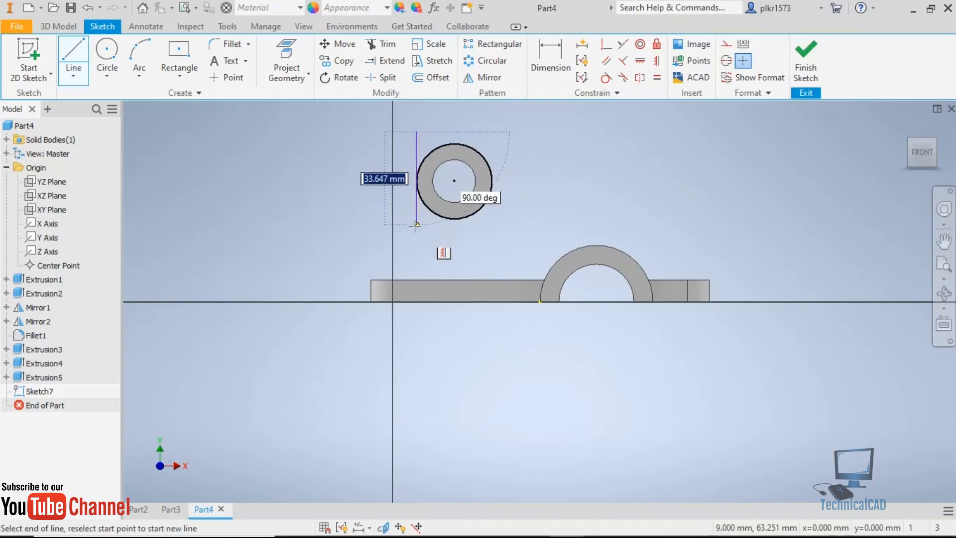
pyautogui.doubleClick(416, 280)
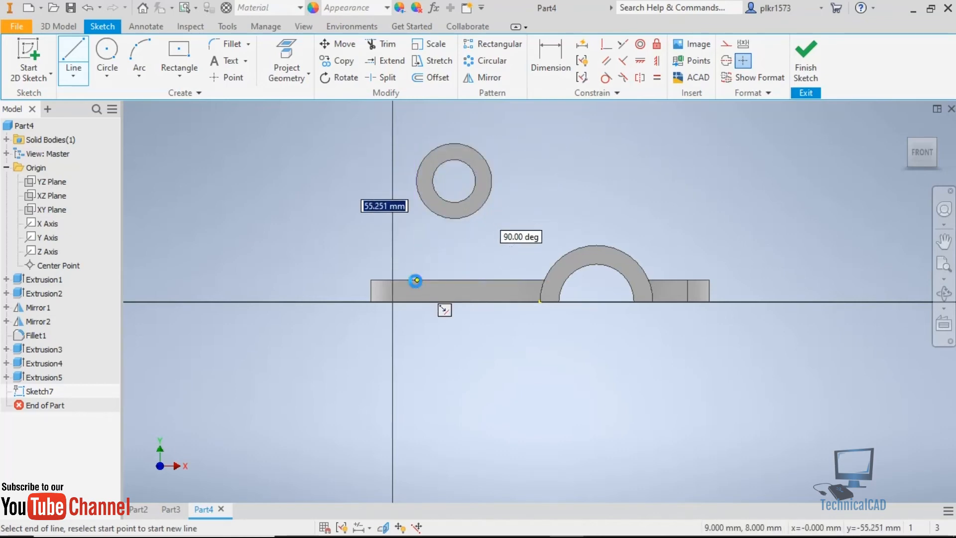
pyautogui.click(548, 286)
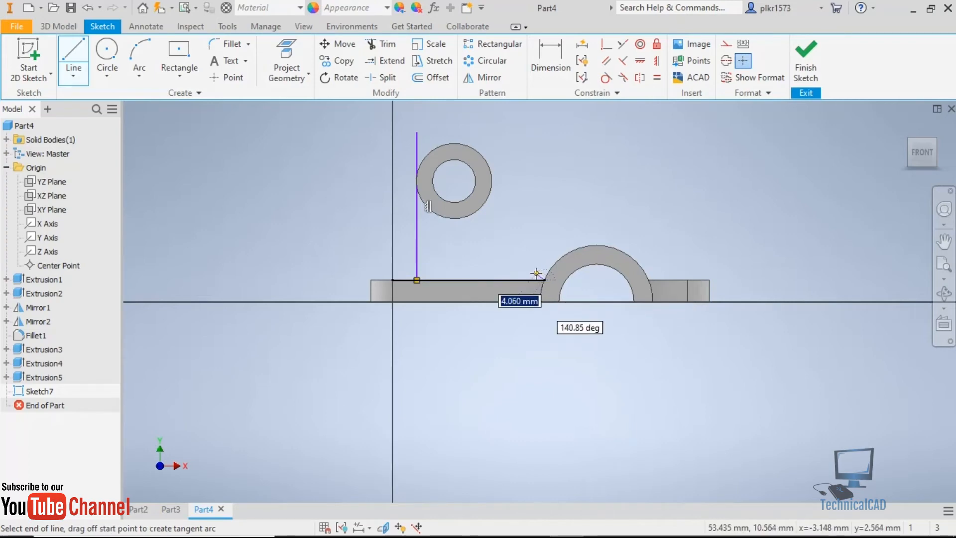
pyautogui.press('Escape')
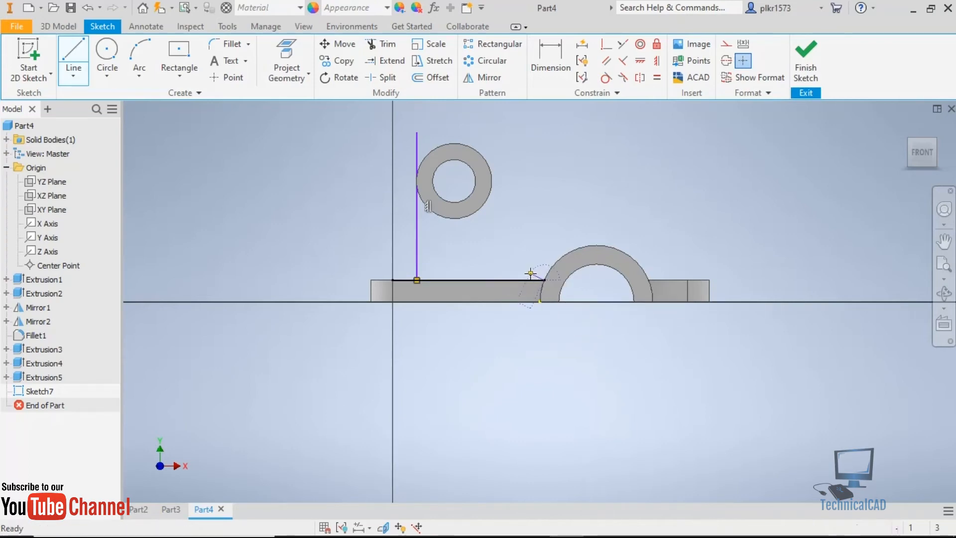
# Draw a circle over the arch's outer edge from the arch centre and trim it away.
pyautogui.click(106, 55)
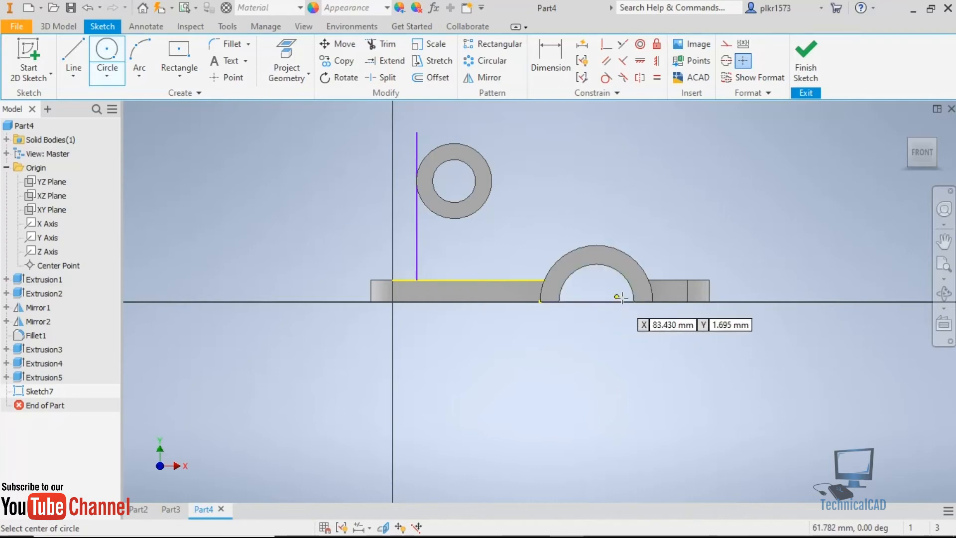
pyautogui.click(596, 301)
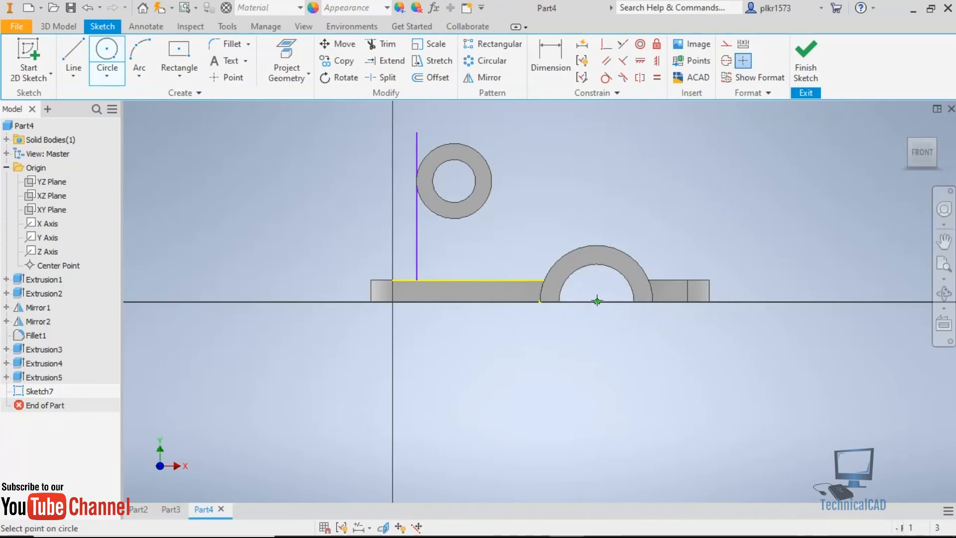
pyautogui.click(598, 245)
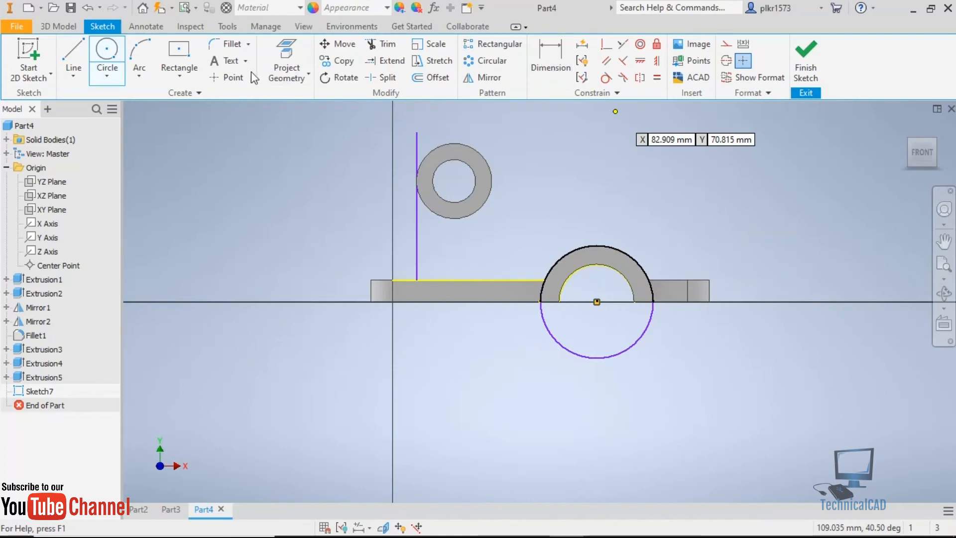
pyautogui.click(373, 46)
pyautogui.click(544, 321)
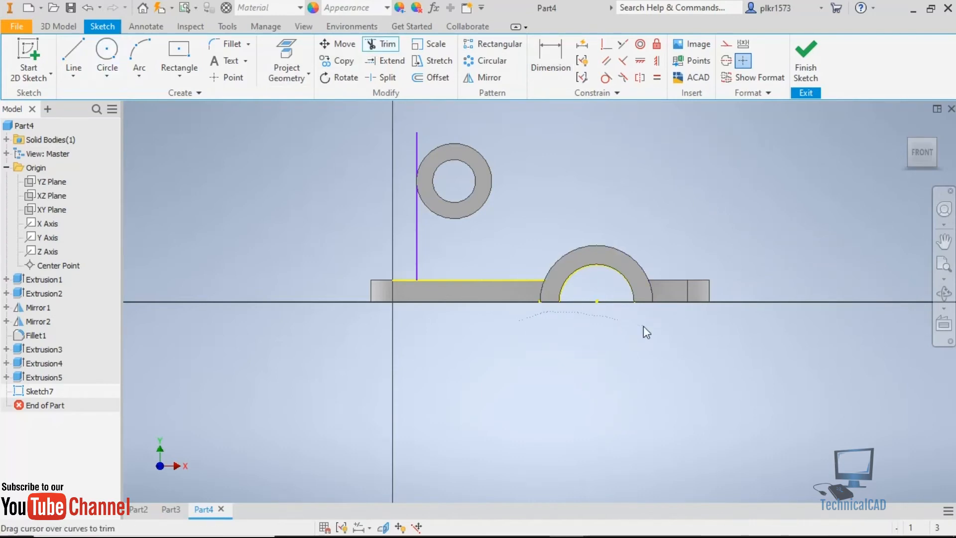
pyautogui.moveTo(533, 294)
pyautogui.mouseDown()
pyautogui.moveTo(634, 291)
pyautogui.moveTo(652, 302)
pyautogui.mouseUp()
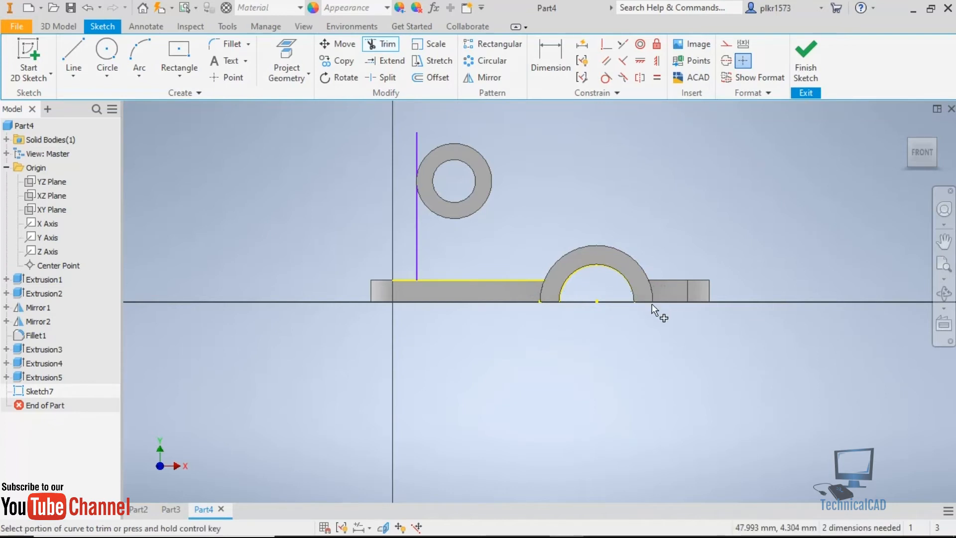
# Draw a slanted line from above the upper cylinder to a point beyond the arch's far upper side.
pyautogui.click(74, 57)
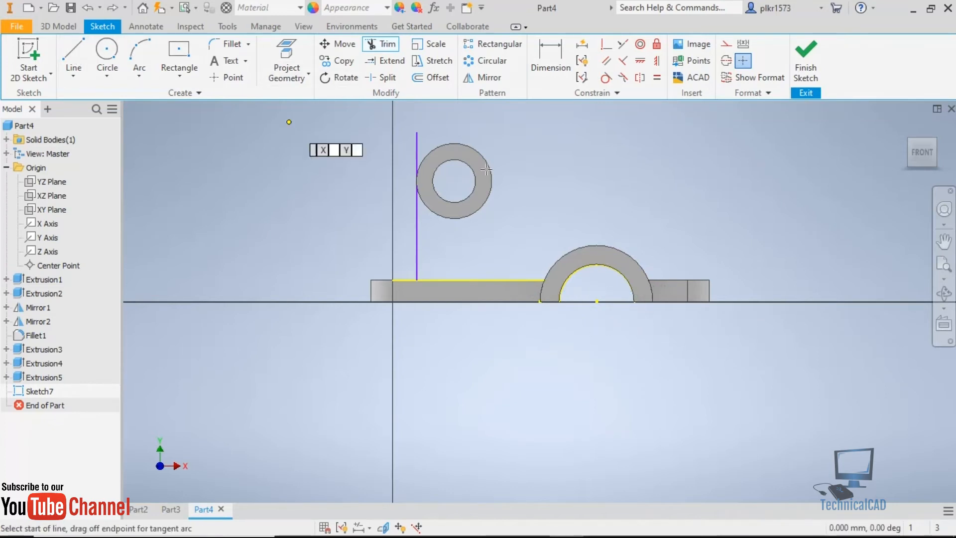
pyautogui.click(457, 123)
pyautogui.click(680, 250)
pyautogui.press('Escape')
pyautogui.click(491, 141)
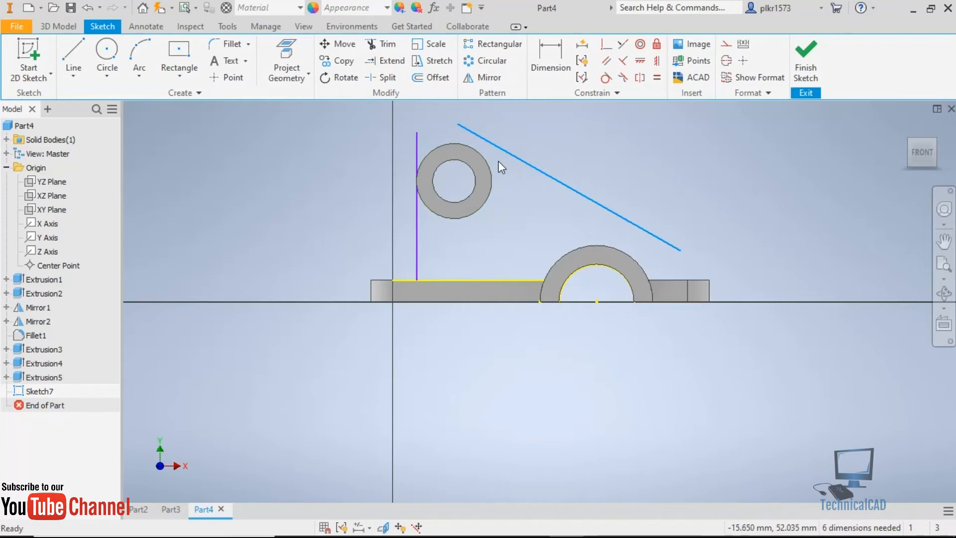
# Draw a circle about 28 mm in diameter centred on the upper cylinder.
pyautogui.click(106, 49)
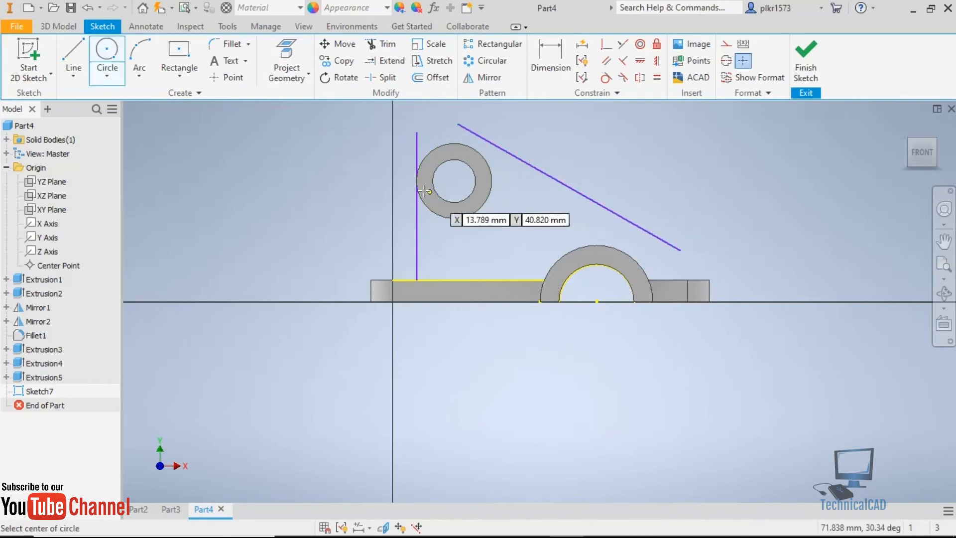
pyautogui.click(454, 180)
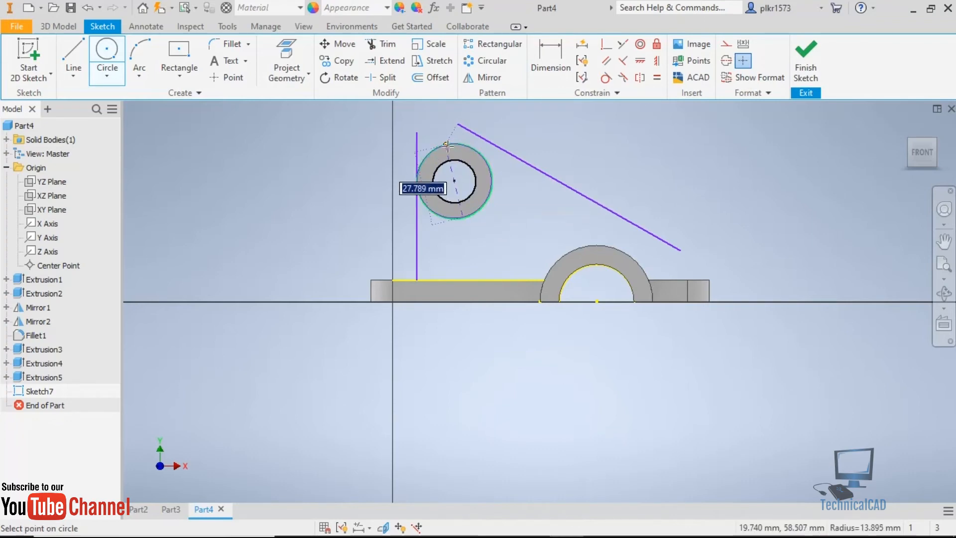
pyautogui.click(446, 145)
pyautogui.press('Escape')
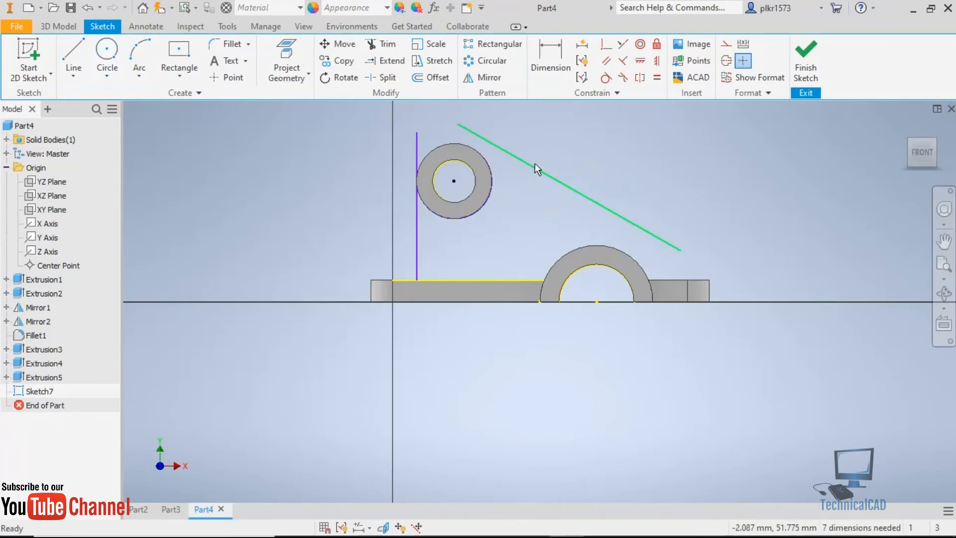
# Try to make the slanted line tangent to the sketched circle, and delete that circle.
pyautogui.click(524, 163)
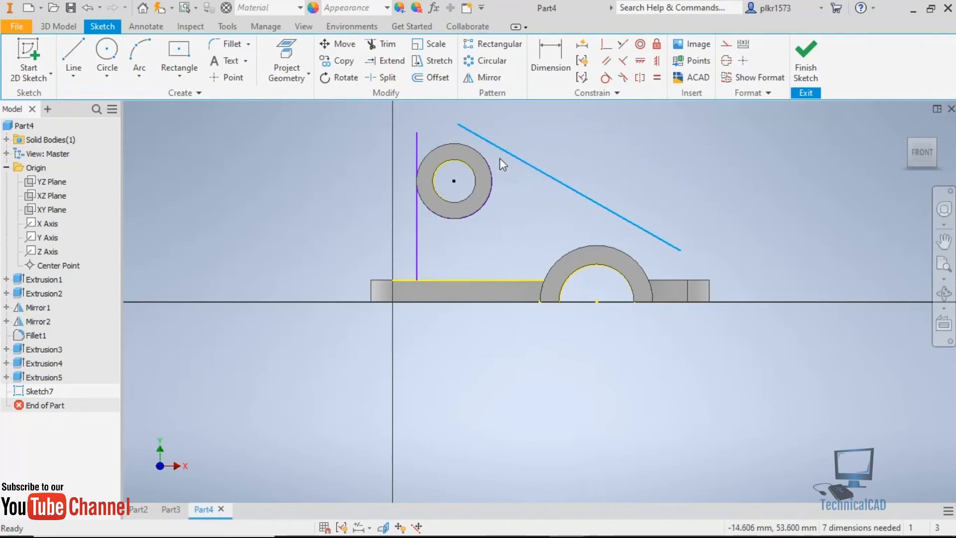
pyautogui.click(479, 154)
pyautogui.click(515, 182)
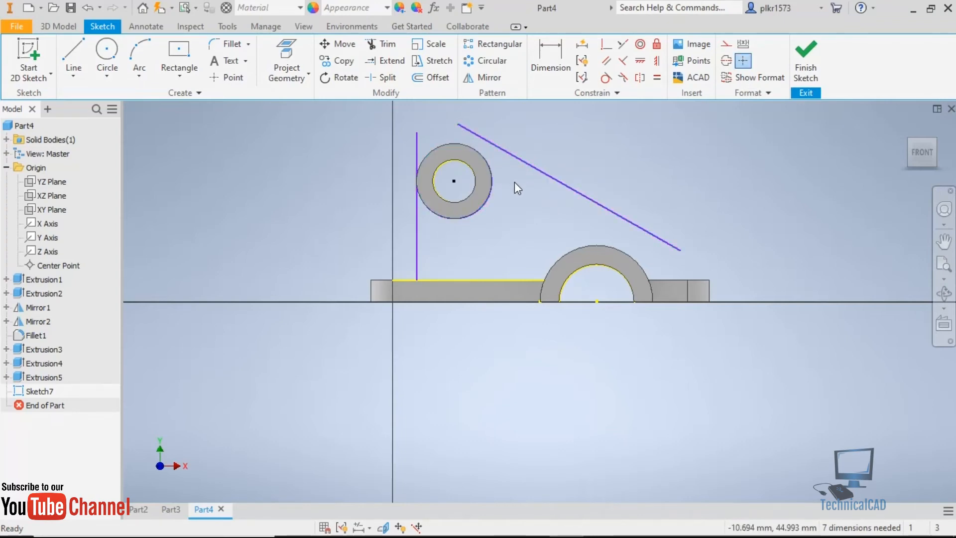
pyautogui.moveTo(456, 141); pyautogui.dragTo(458, 142)
pyautogui.rightClick(487, 154)
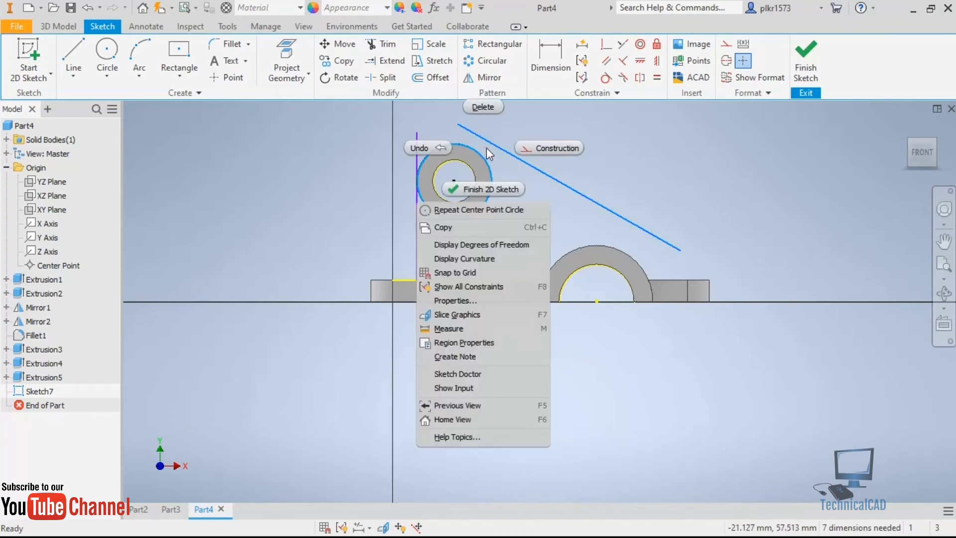
pyautogui.click(618, 123)
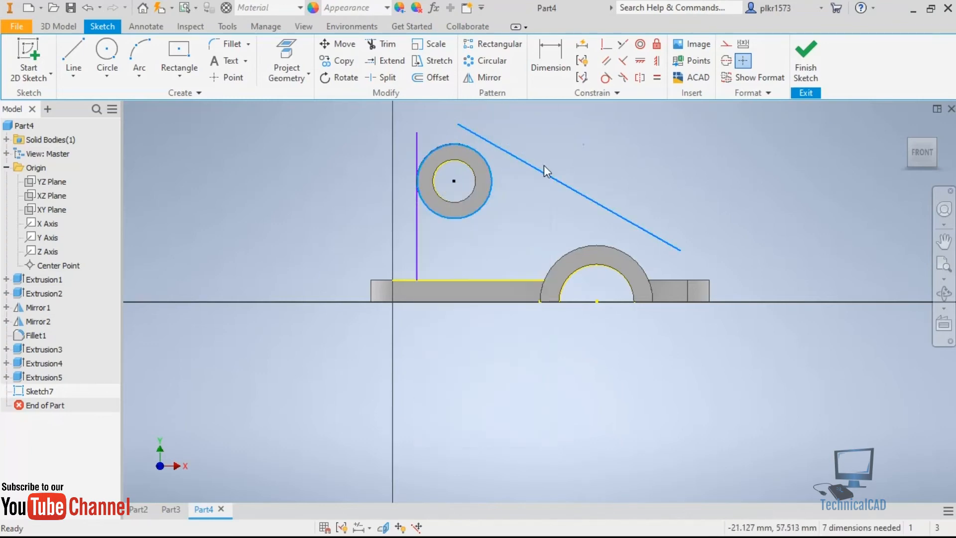
pyautogui.click(605, 77)
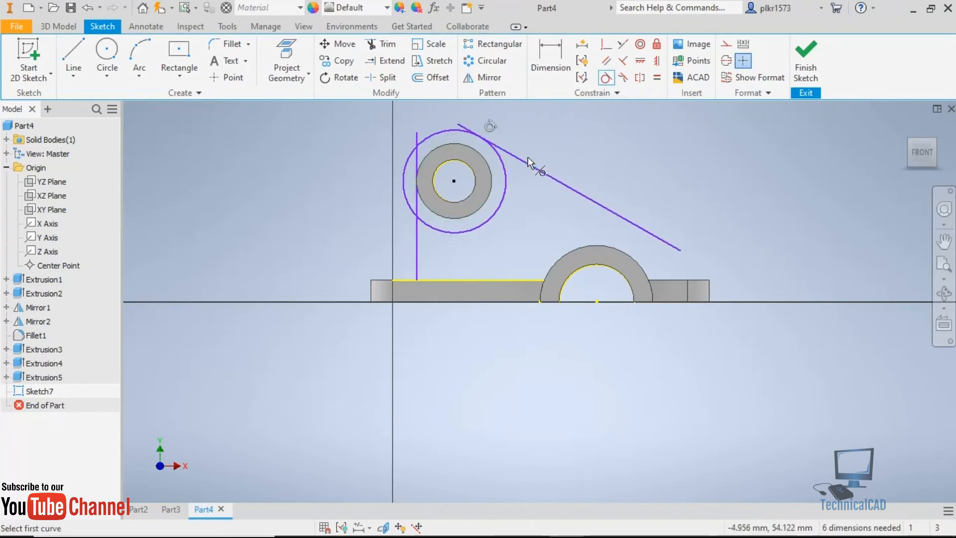
pyautogui.press('Escape')
pyautogui.click(507, 180)
pyautogui.press('Delete')
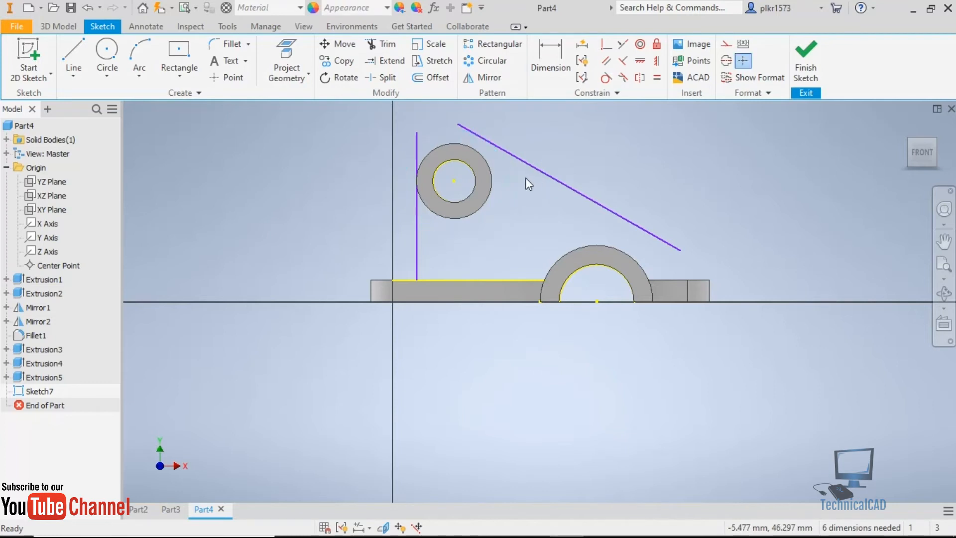
# Try to make the slanted line tangent to the cylinder's and the arch's outer edges, and undo both constraints.
pyautogui.click(605, 79)
pyautogui.click(478, 147)
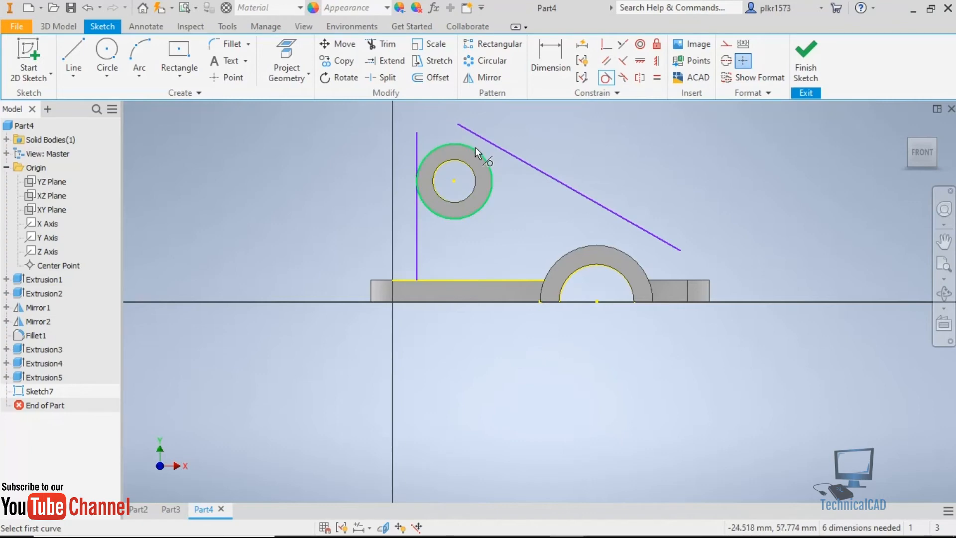
pyautogui.click(486, 142)
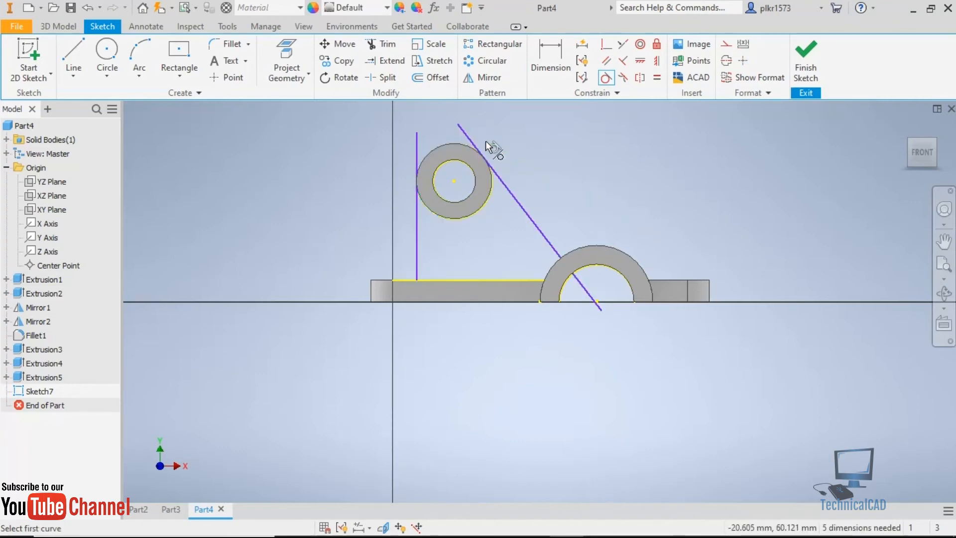
pyautogui.click(543, 241)
pyautogui.click(604, 246)
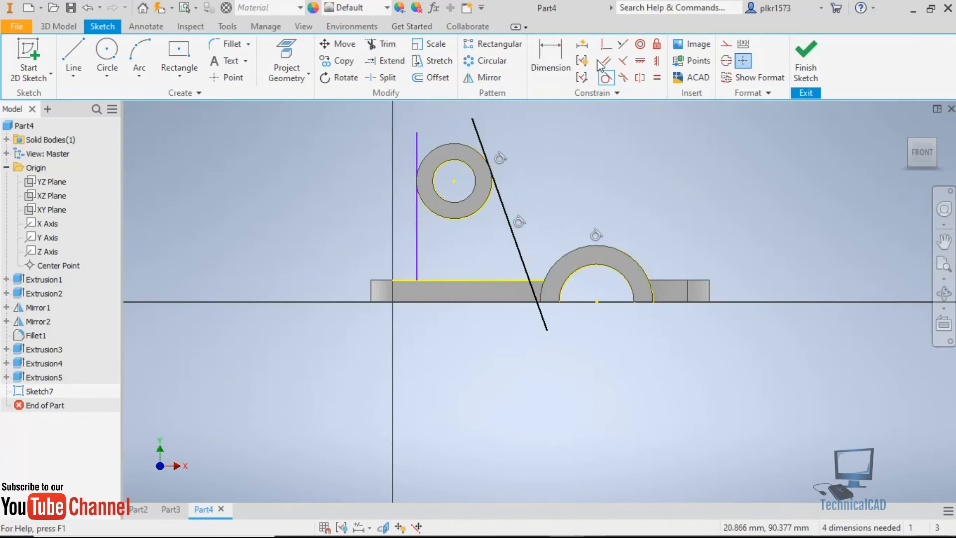
pyautogui.click(91, 15)
pyautogui.click(90, 15)
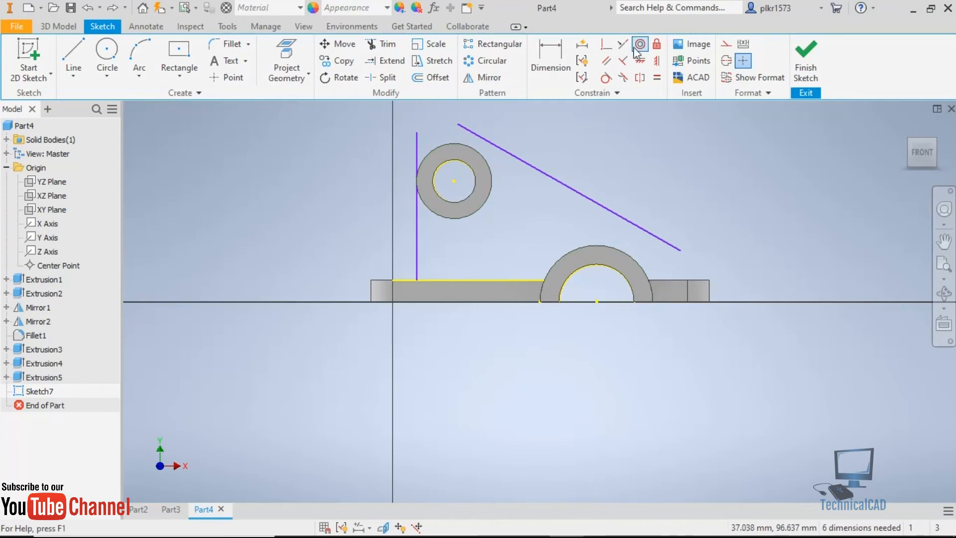
# Make the slanted line tangent to the arch's outer edge and to the upper cylinder's outer edge.
pyautogui.click(605, 78)
pyautogui.click(630, 250)
pyautogui.click(647, 230)
pyautogui.click(471, 151)
pyautogui.click(485, 145)
# Draw a 28 mm circle centred on the upper cylinder, coinciding with its outer edge.
pyautogui.scroll(5, 468, 139)
pyautogui.scroll(-2, 464, 199)
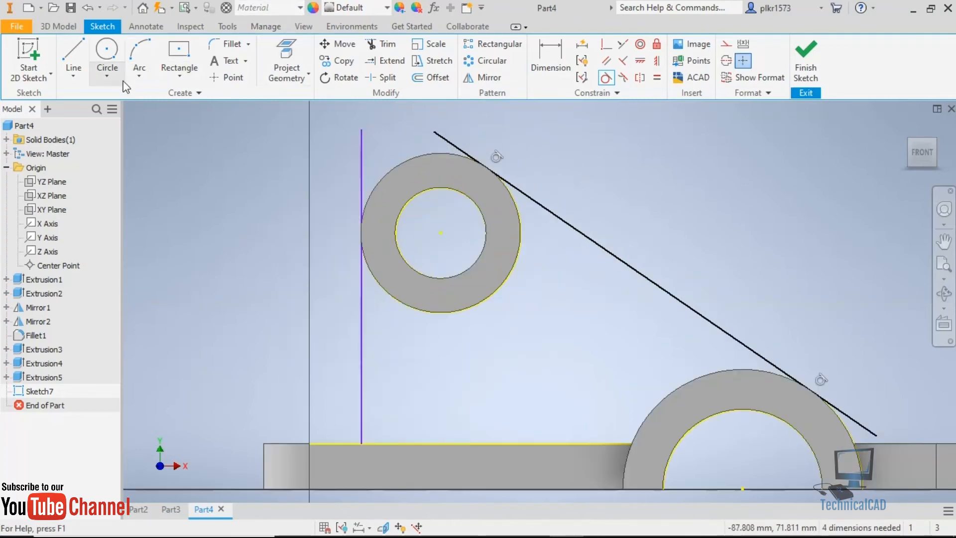
pyautogui.click(107, 52)
pyautogui.click(440, 233)
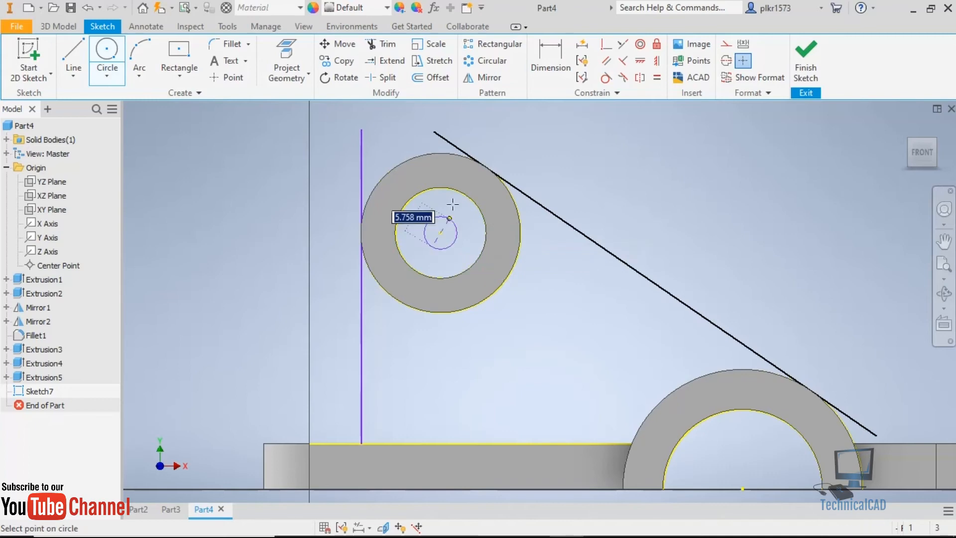
pyautogui.click(462, 156)
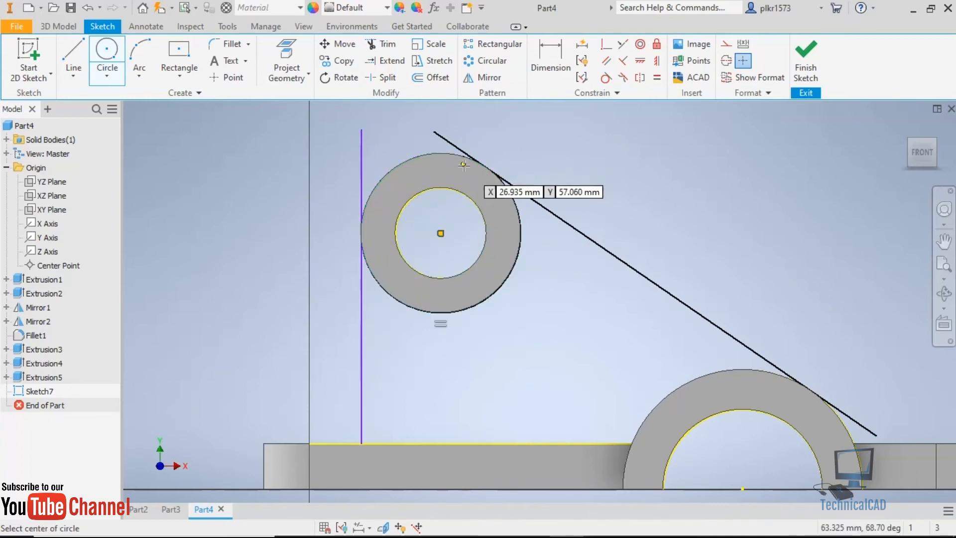
# Trim the circle's outer arc and the line ends beyond the cylinder and arch to leave the rib outline, and finish the sketch.
pyautogui.click(380, 46)
pyautogui.moveTo(344, 172); pyautogui.dragTo(436, 151)
pyautogui.moveTo(489, 140); pyautogui.dragTo(417, 161)
pyautogui.moveTo(357, 188); pyautogui.dragTo(344, 194)
pyautogui.moveTo(323, 356); pyautogui.dragTo(327, 382)
pyautogui.moveTo(335, 457); pyautogui.dragTo(335, 469)
pyautogui.moveTo(871, 357); pyautogui.dragTo(849, 397)
pyautogui.moveTo(813, 440); pyautogui.dragTo(812, 384)
pyautogui.click(804, 62)
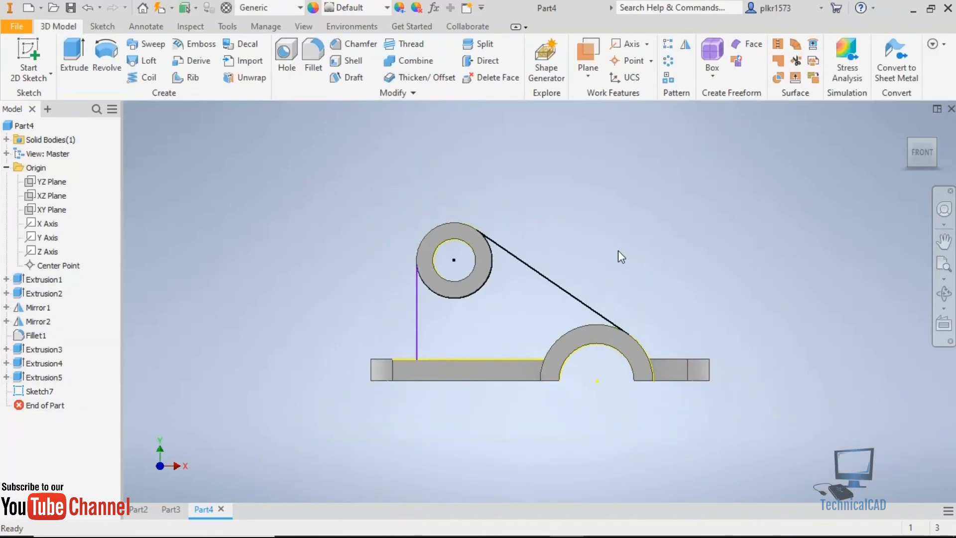
# Extrude the rib outline 7 mm inward from its sketch plane, joined to the body, checking the rib thickness in the browser drawing.
pyautogui.keyDown('shift'); pyautogui.moveTo(618, 243); pyautogui.dragTo(578, 268, button='middle'); pyautogui.keyUp('shift')
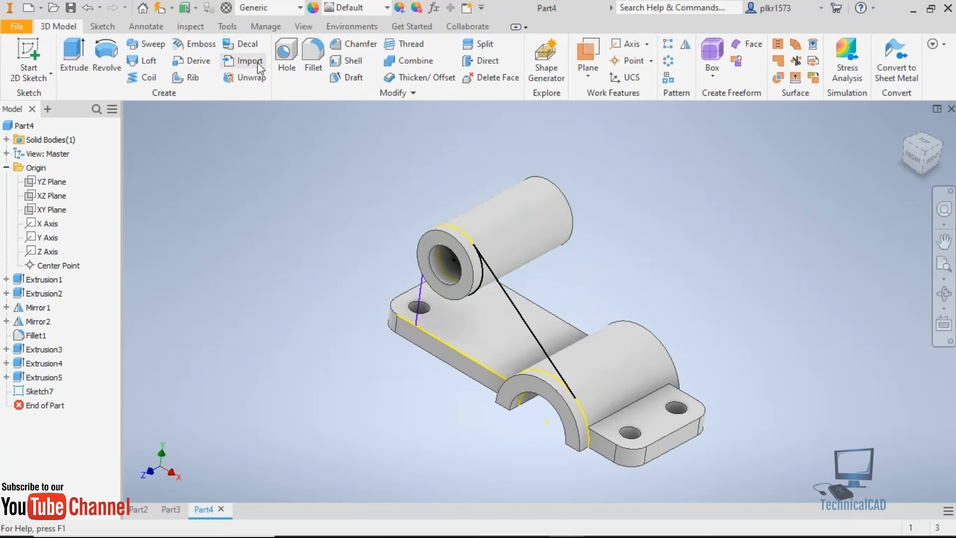
pyautogui.click(70, 51)
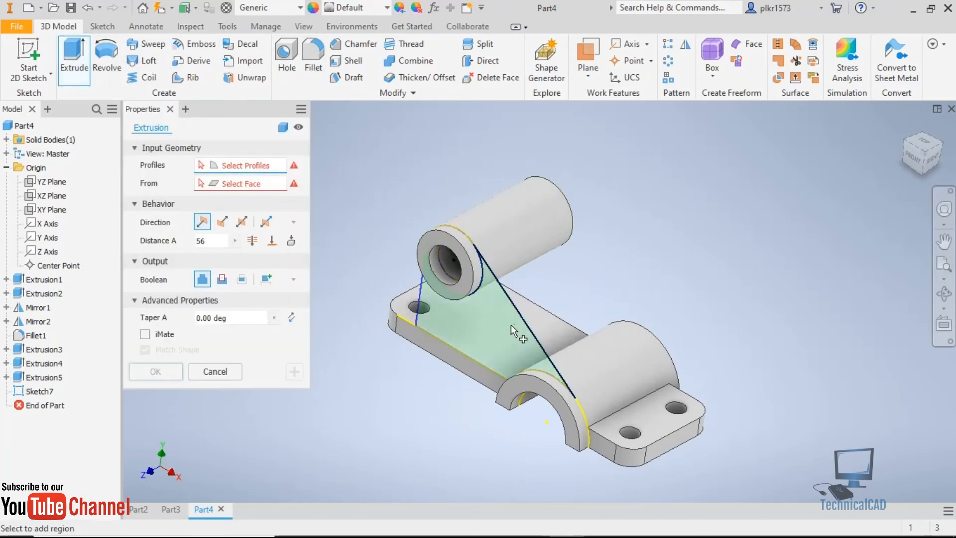
pyautogui.click(504, 327)
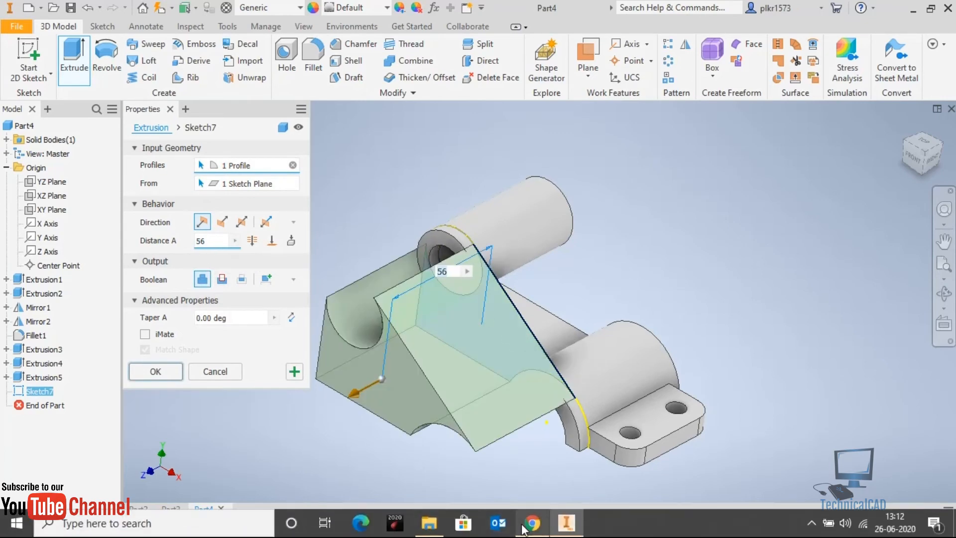
pyautogui.click(529, 526)
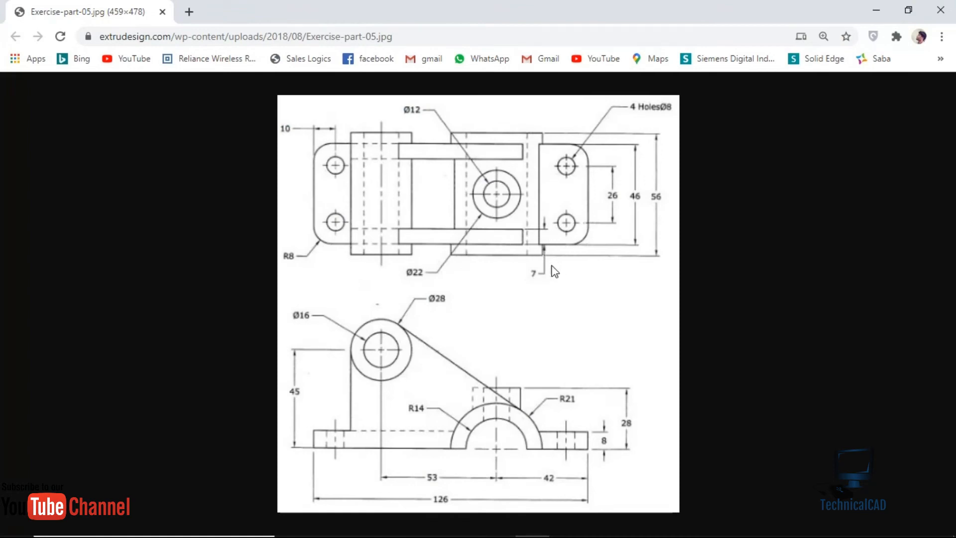
pyautogui.click(561, 525)
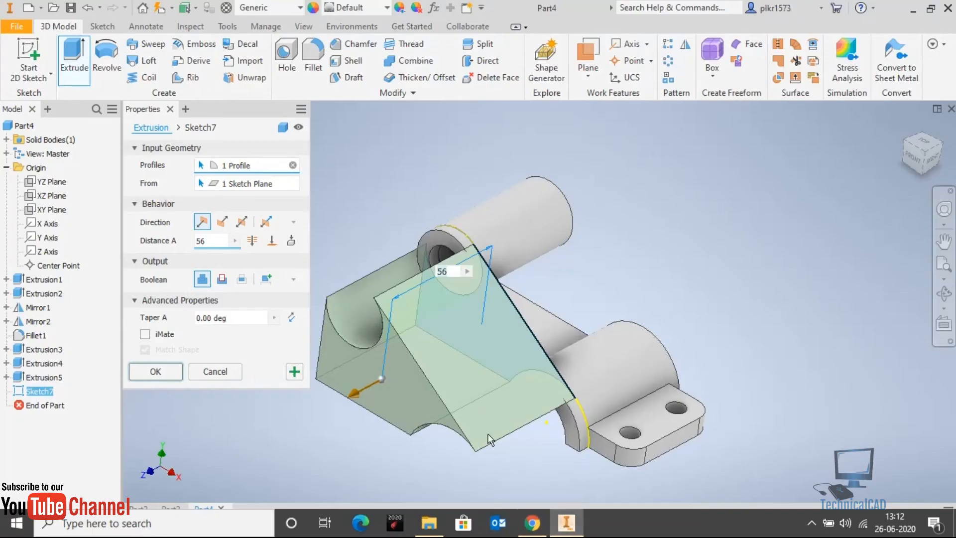
pyautogui.moveTo(208, 241); pyautogui.dragTo(166, 247)
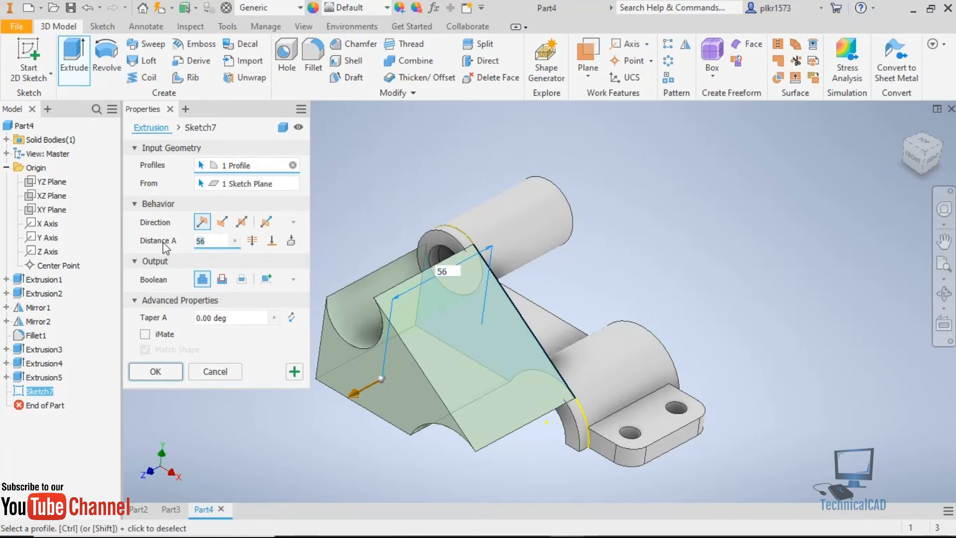
pyautogui.write('7')
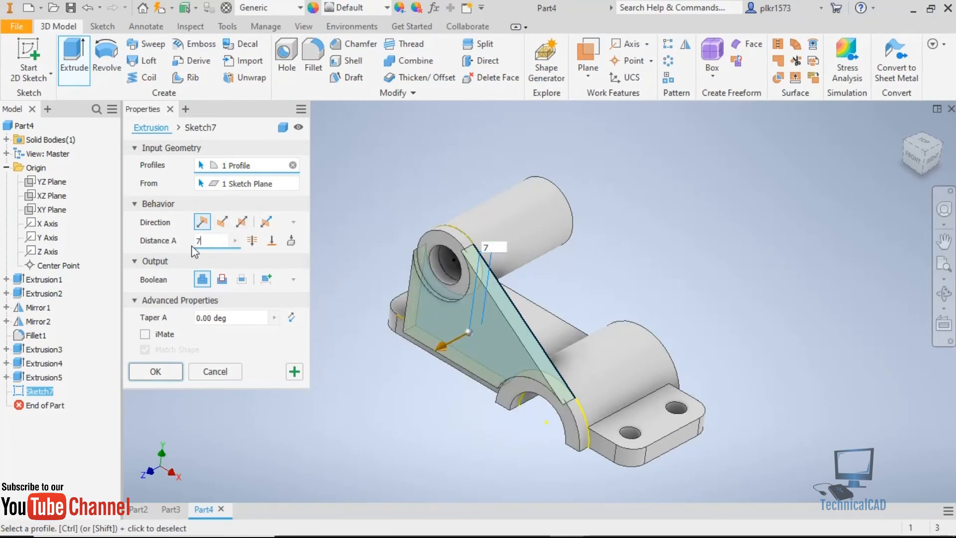
pyautogui.click(222, 222)
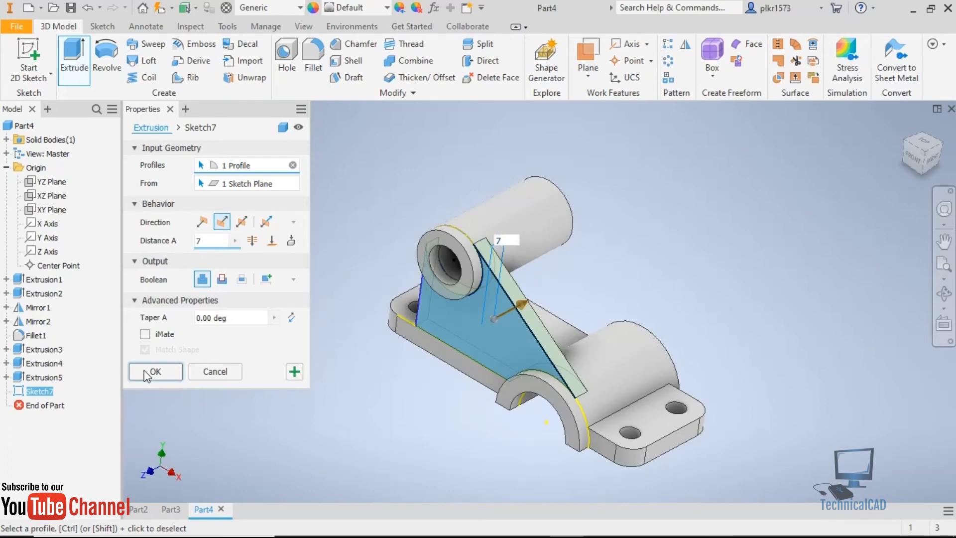
pyautogui.click(215, 372)
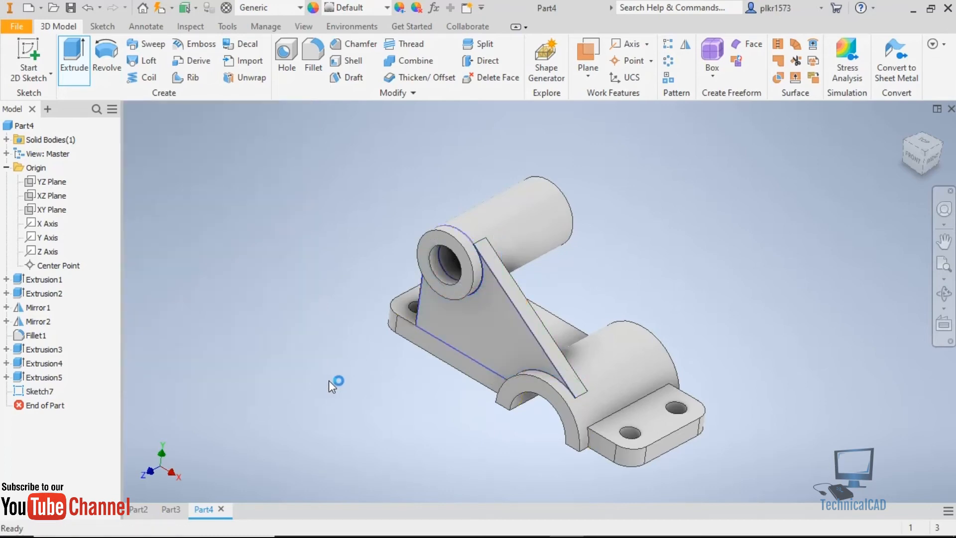
# Mirror the side rib's extrusion about the XY plane to the opposite side of the bracket.
pyautogui.keyDown('shift'); pyautogui.moveTo(582, 312); pyautogui.dragTo(610, 339, button='middle'); pyautogui.keyUp('shift')
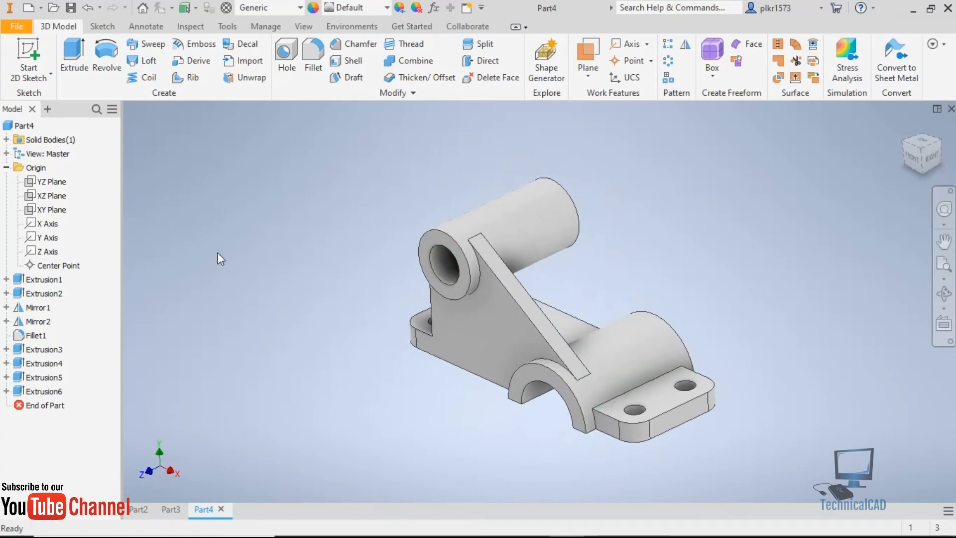
pyautogui.click(41, 392)
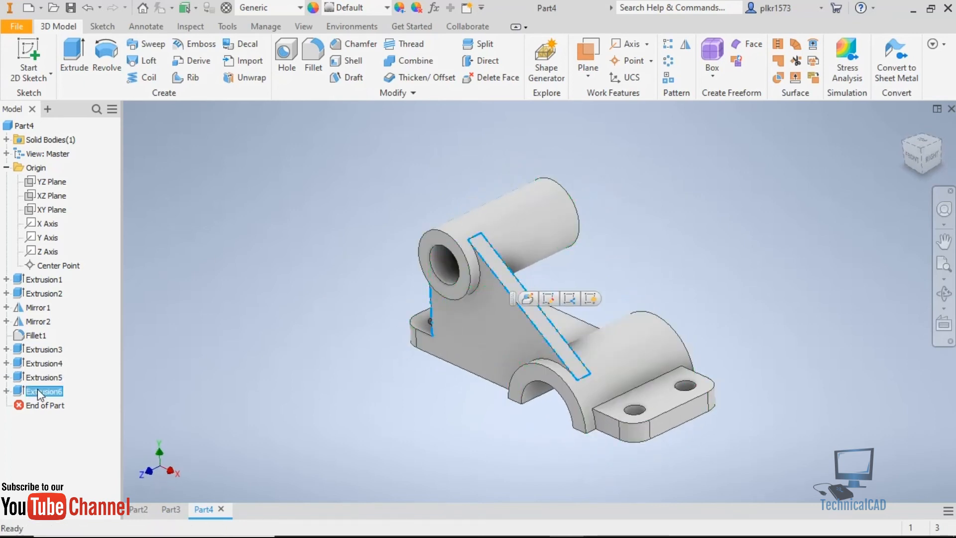
pyautogui.click(686, 46)
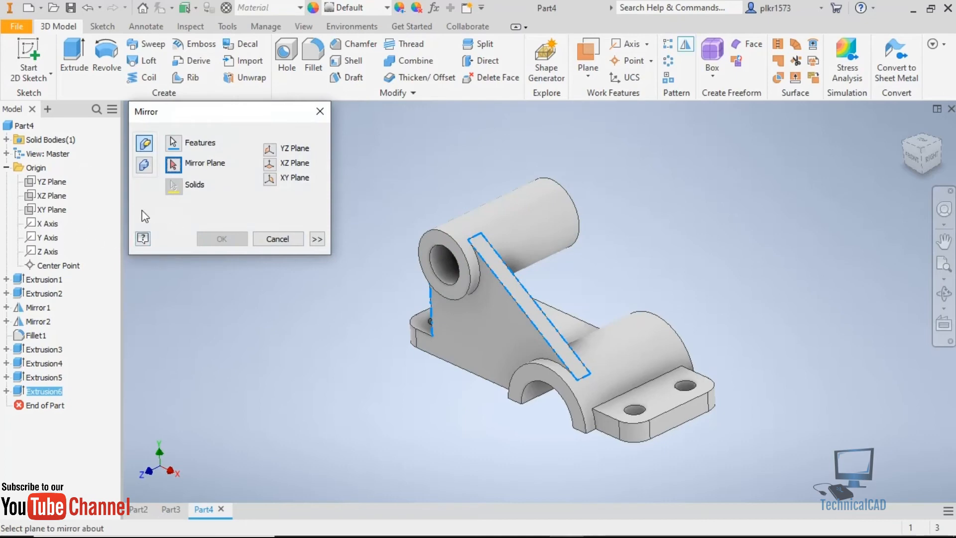
pyautogui.click(48, 213)
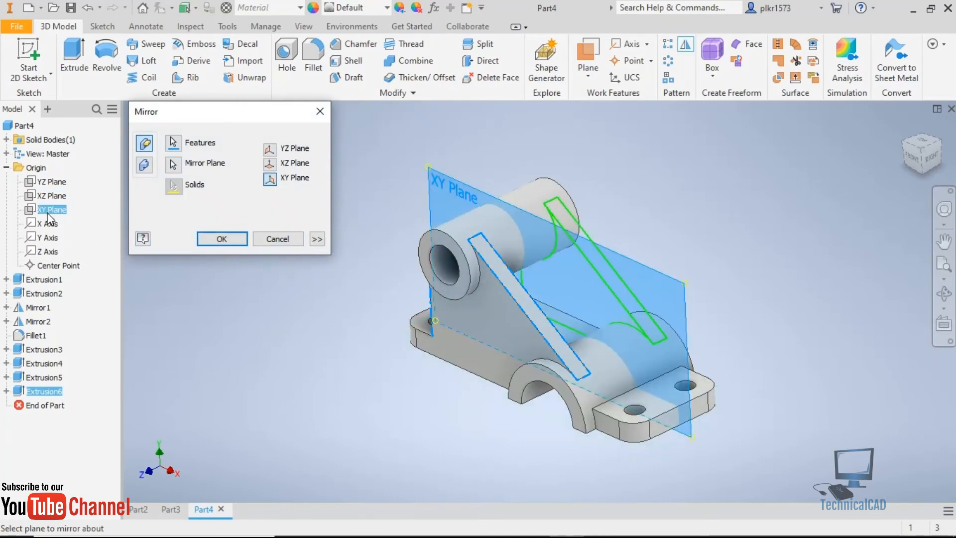
pyautogui.click(233, 239)
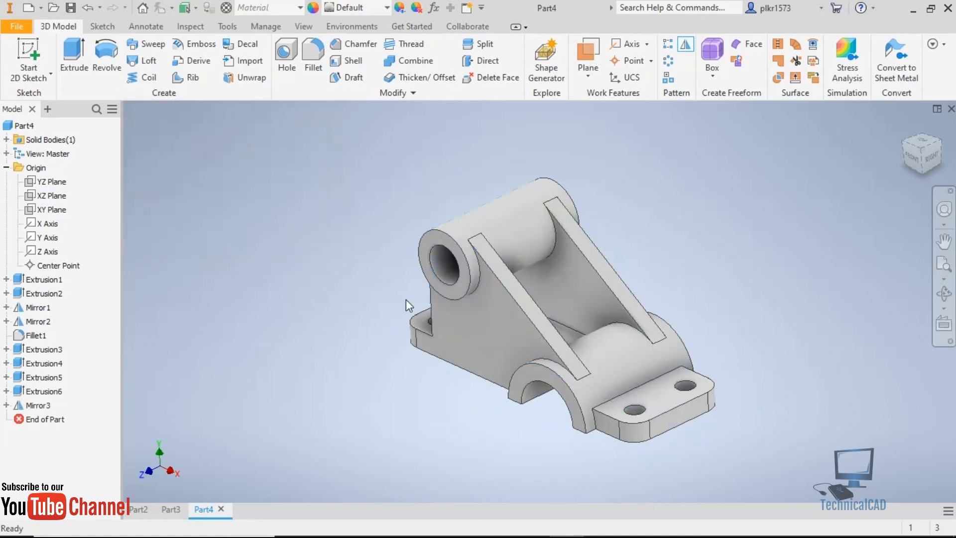
# Switch to the reference drawing in the browser to examine the boss above the arch and its height.
pyautogui.keyDown('shift'); pyautogui.moveTo(549, 293); pyautogui.dragTo(604, 399, button='middle'); pyautogui.keyUp('shift')
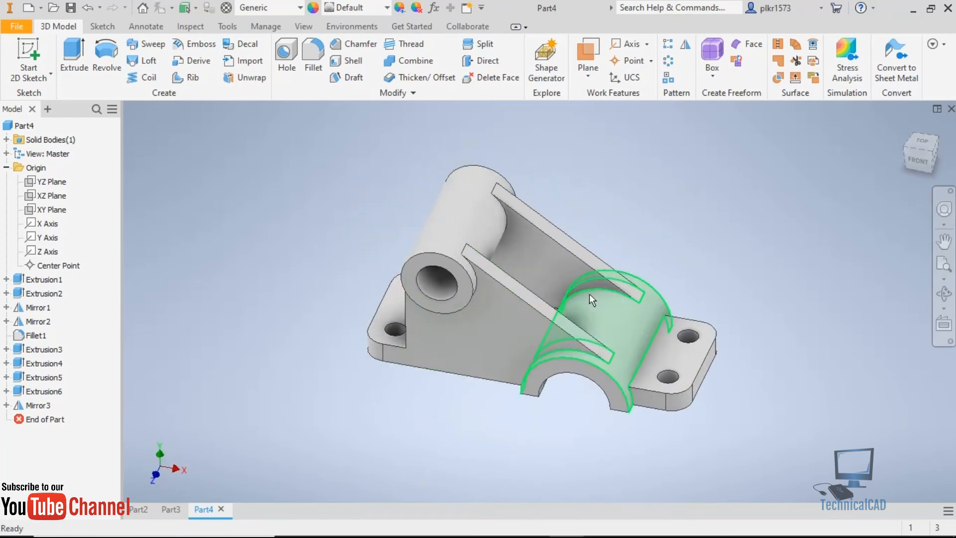
pyautogui.click(531, 529)
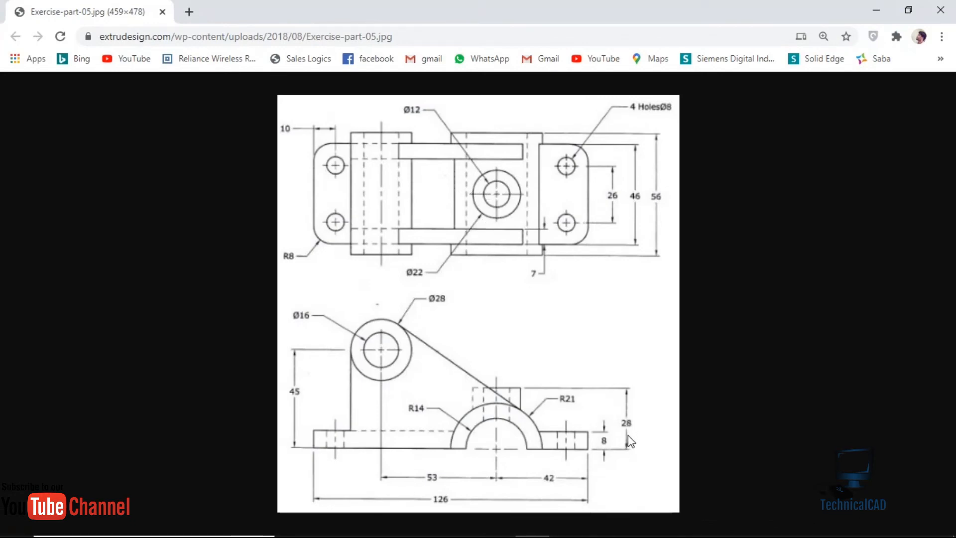
pyautogui.moveTo(809, 529)
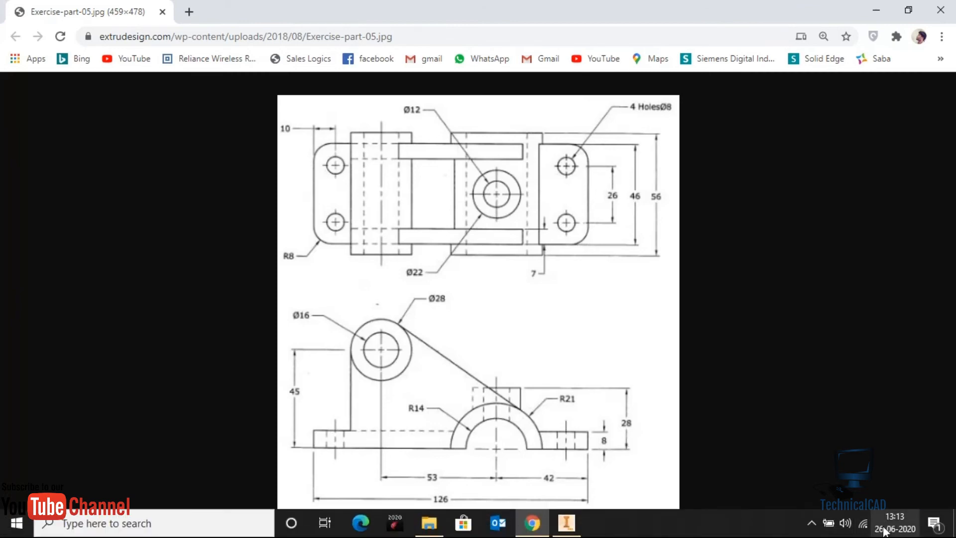
pyautogui.click(810, 527)
pyautogui.click(800, 495)
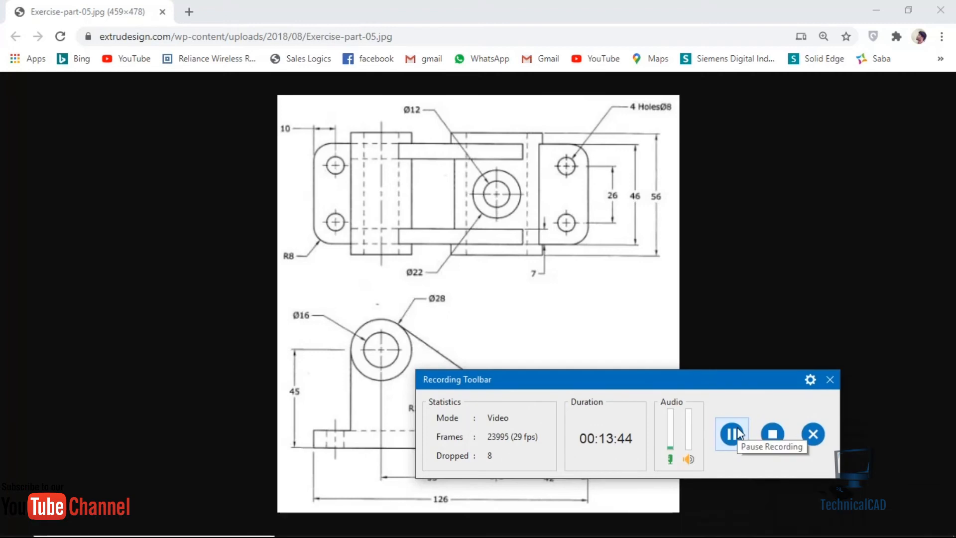
pyautogui.click(830, 380)
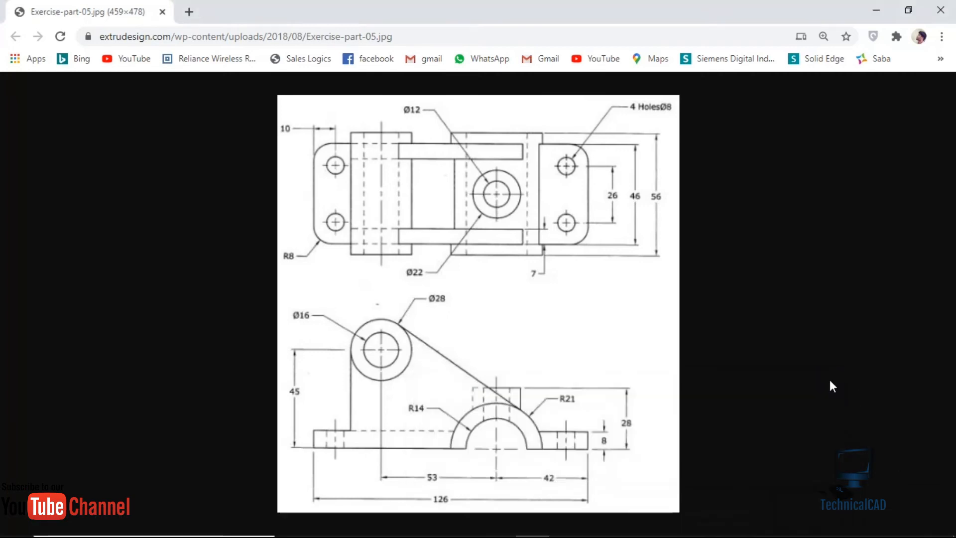
pyautogui.click(587, 451)
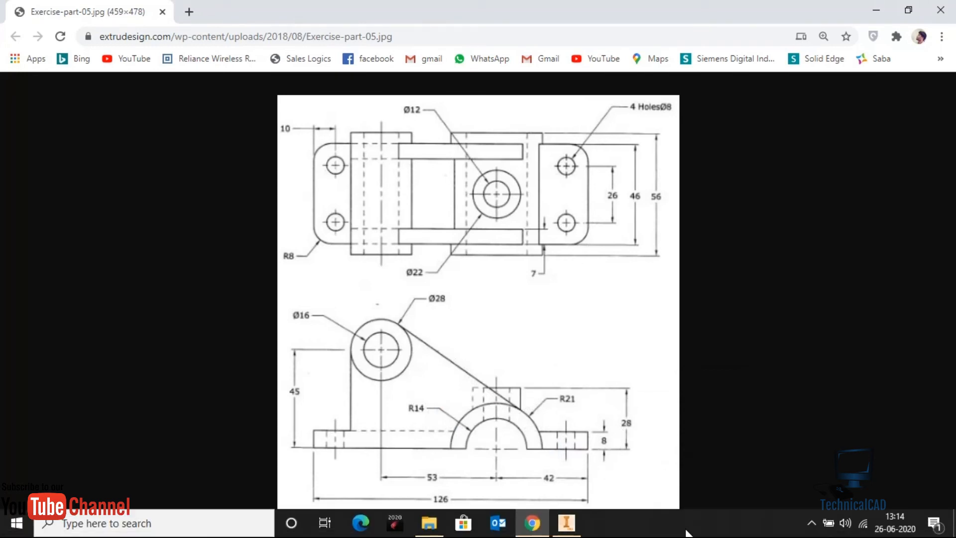
# Switch back to Inventor and create a work plane offset 28 mm upward from the base's underside.
pyautogui.click(568, 524)
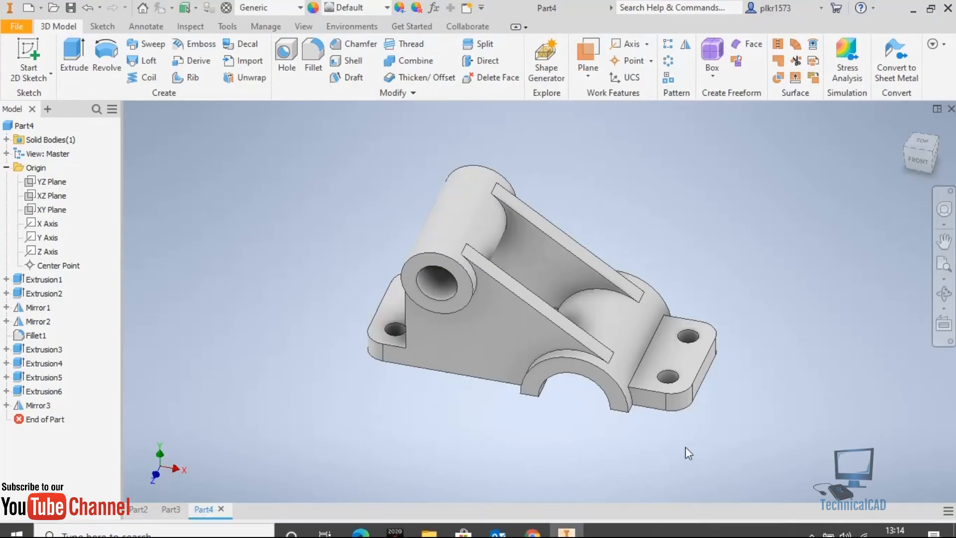
pyautogui.keyDown('shift'); pyautogui.moveTo(687, 442); pyautogui.dragTo(671, 291, button='middle'); pyautogui.keyUp('shift')
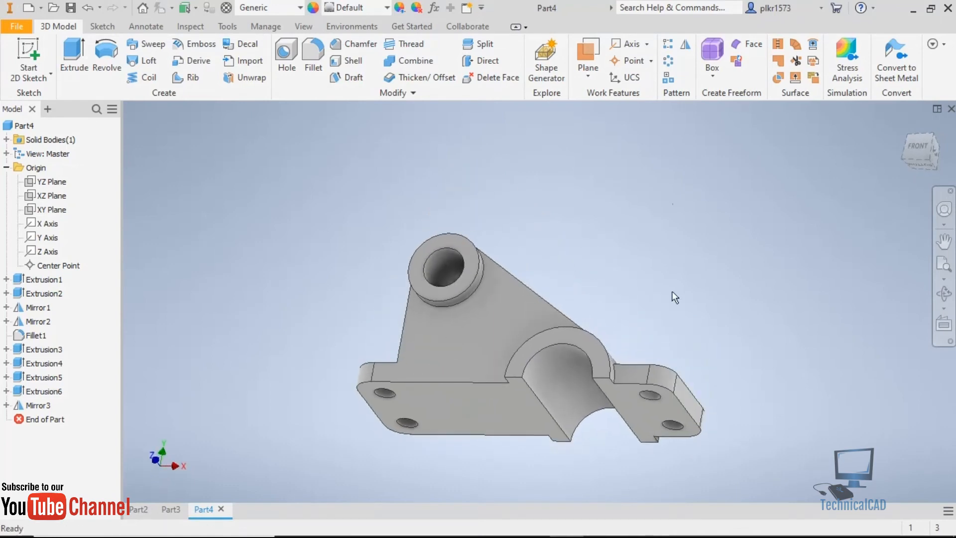
pyautogui.click(589, 78)
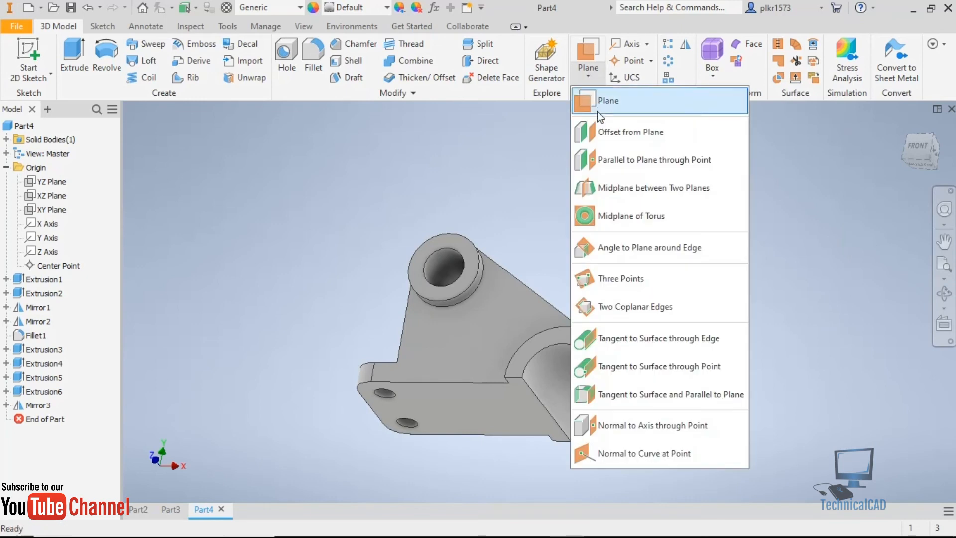
pyautogui.click(608, 132)
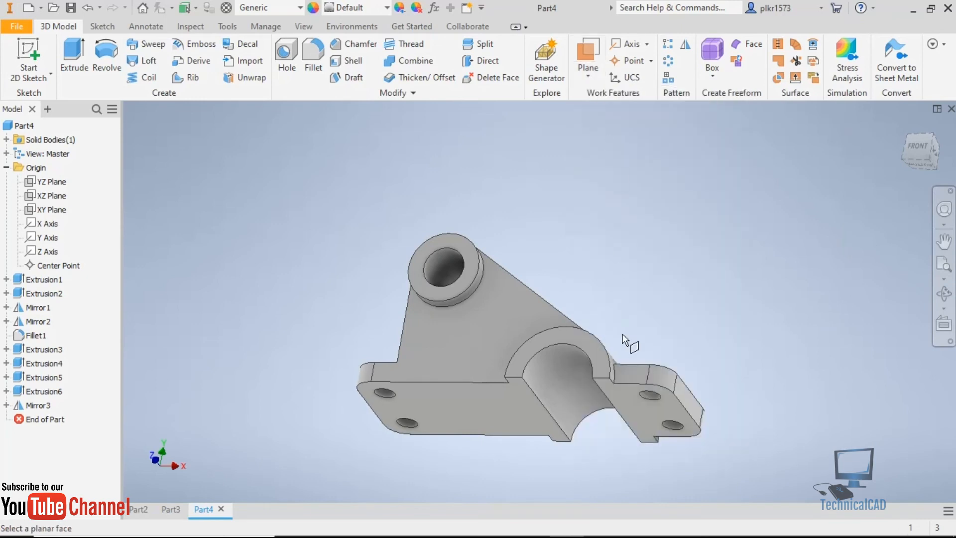
pyautogui.click(642, 417)
pyautogui.moveTo(648, 426); pyautogui.dragTo(676, 335)
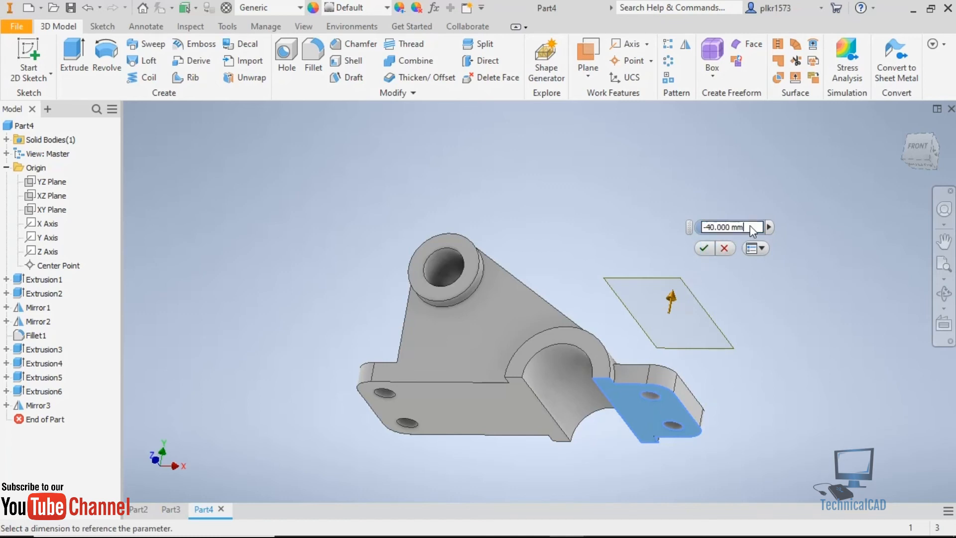
pyautogui.write('-40')
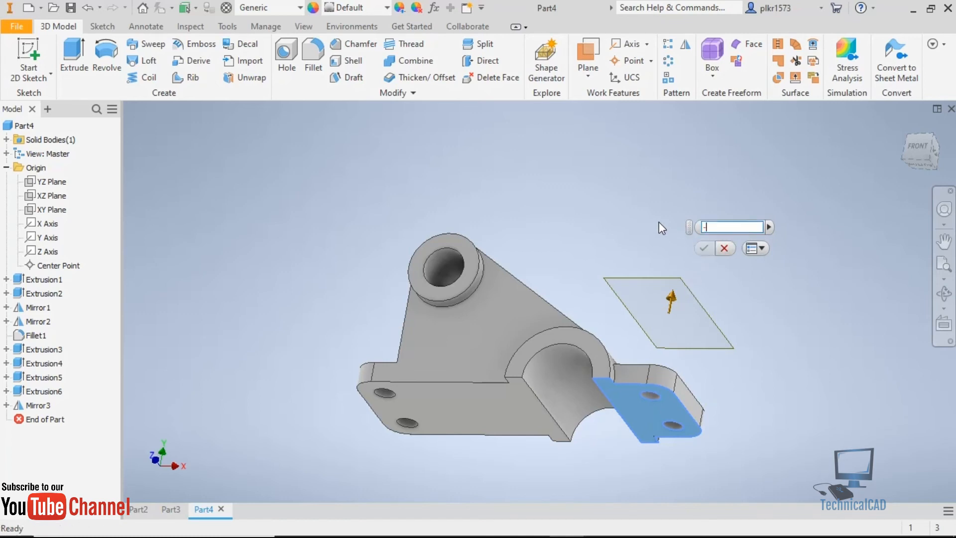
pyautogui.press('Return')
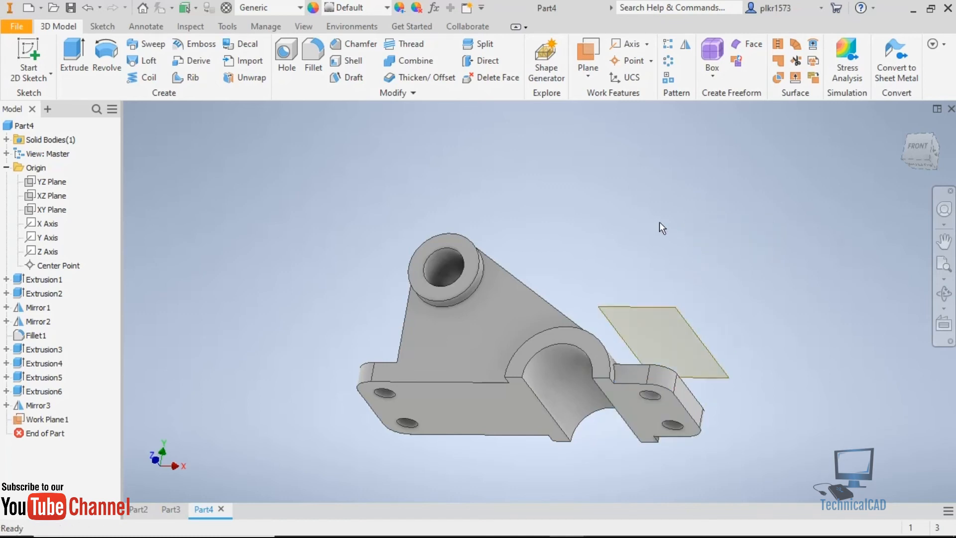
# Start a sketch on the new work plane and draw a circle about 24.5 mm in diameter, centred above the arch on the horizontal axis.
pyautogui.keyDown('shift'); pyautogui.moveTo(670, 298); pyautogui.dragTo(694, 351, button='middle'); pyautogui.keyUp('shift')
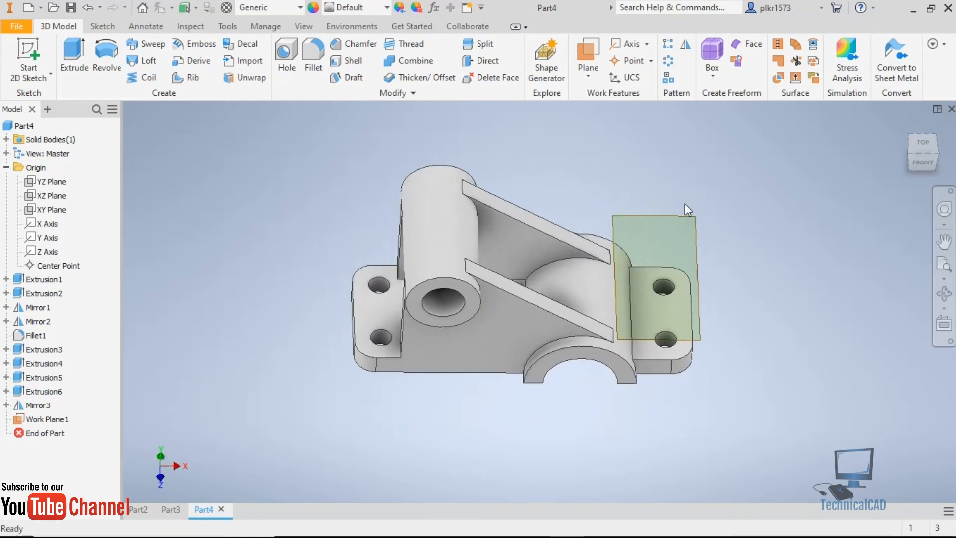
pyautogui.click(682, 218)
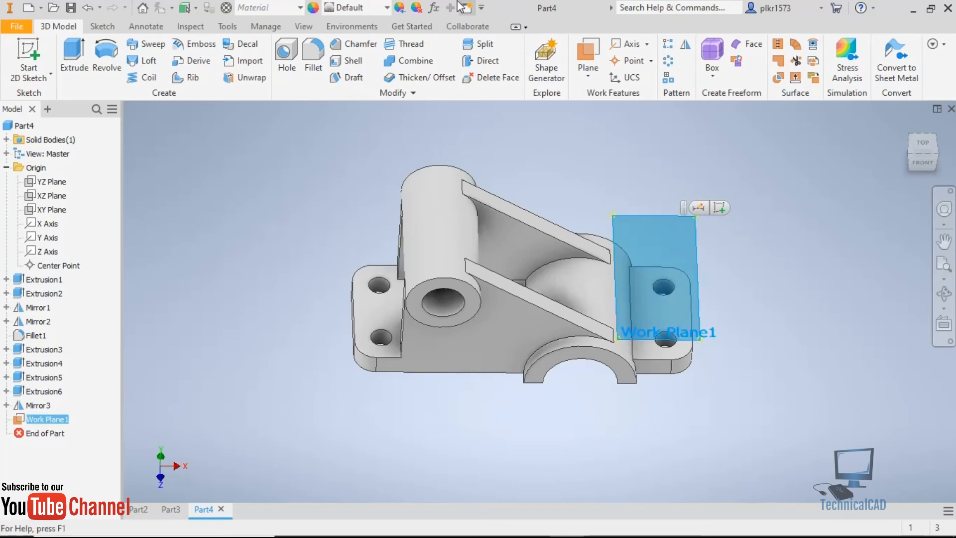
pyautogui.click(28, 49)
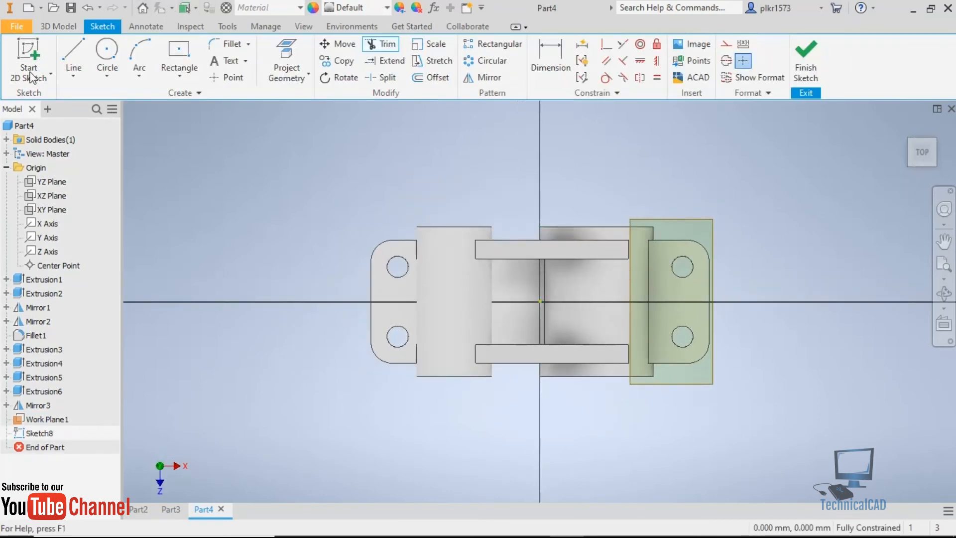
pyautogui.click(110, 52)
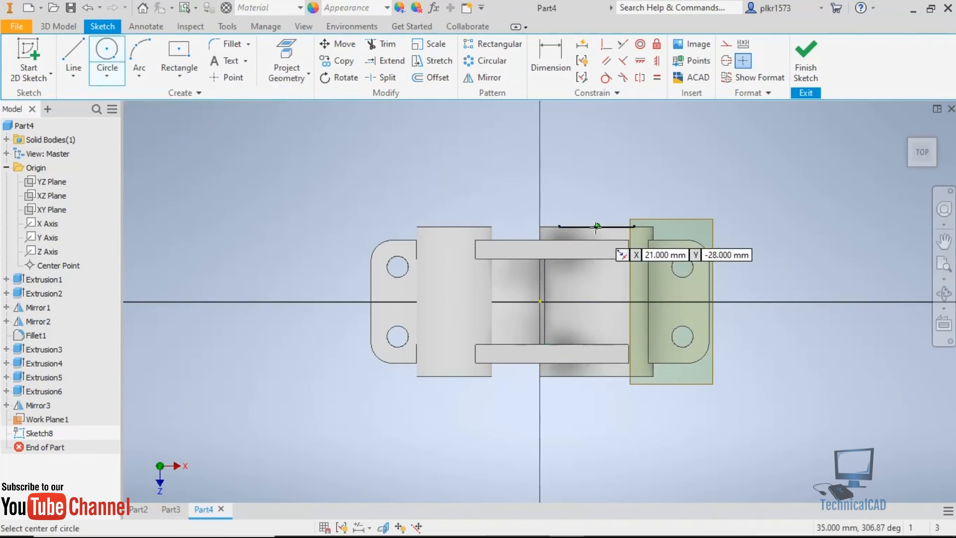
pyautogui.click(597, 301)
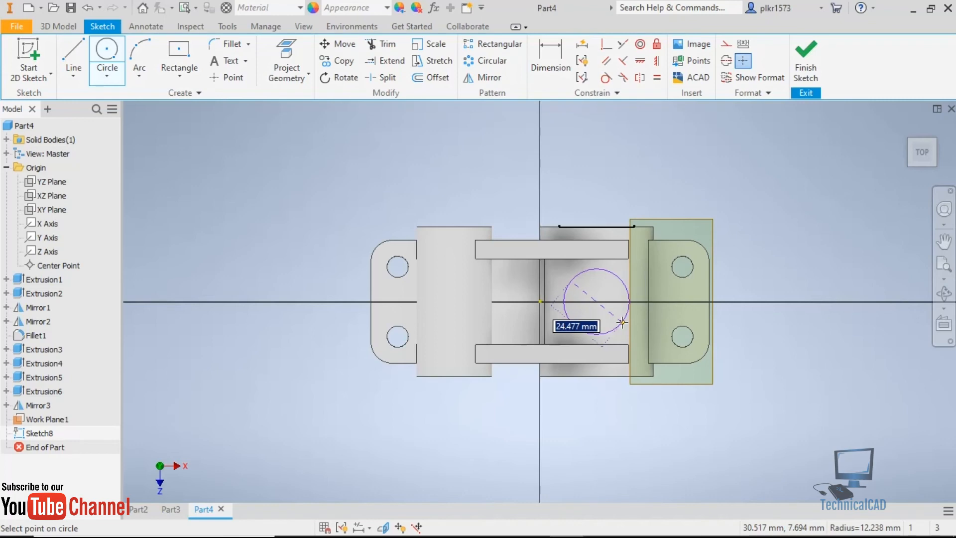
pyautogui.click(622, 323)
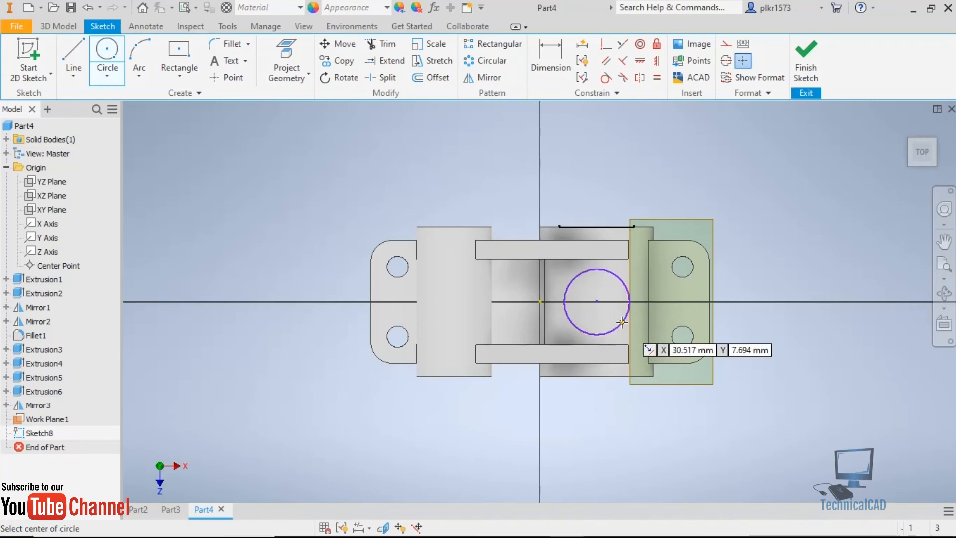
# Check the boss diameter in the browser's reference drawing, dimension the circle above the arch to 22 mm in Inventor, and finish the sketch.
pyautogui.click(532, 524)
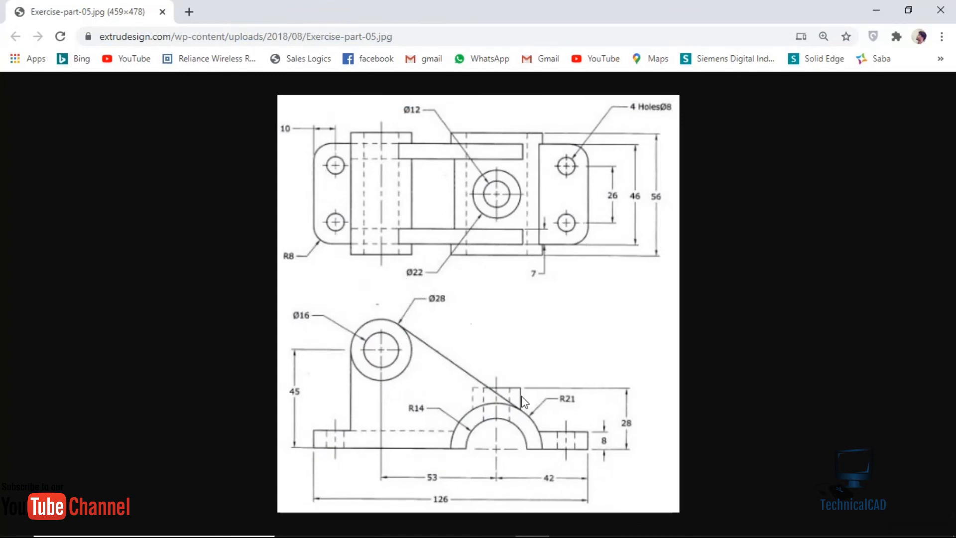
pyautogui.click(571, 530)
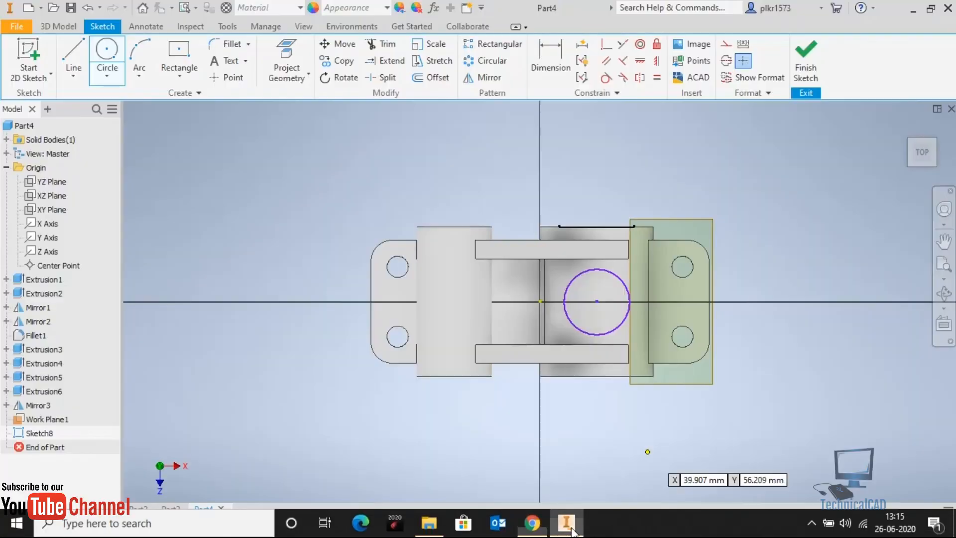
pyautogui.press('Escape')
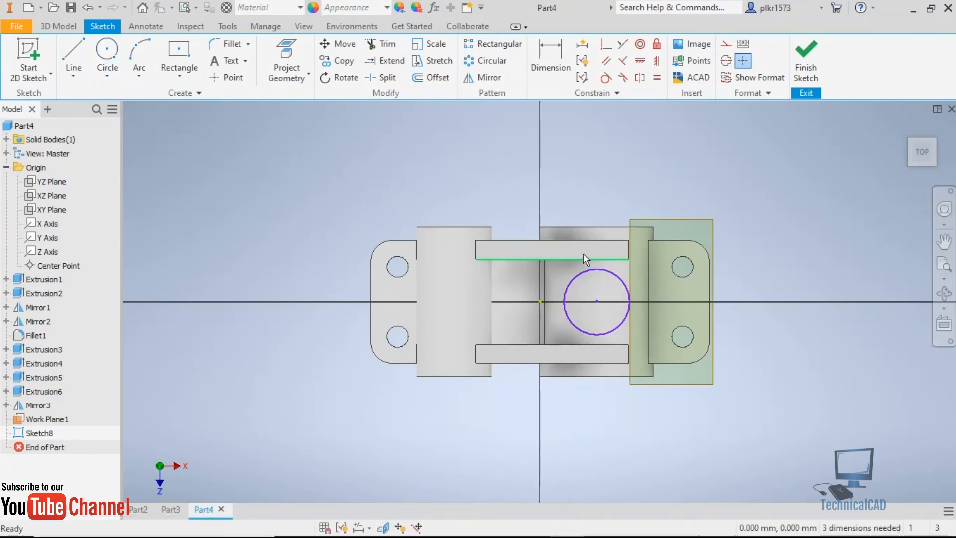
pyautogui.click(550, 58)
pyautogui.click(573, 275)
pyautogui.click(677, 202)
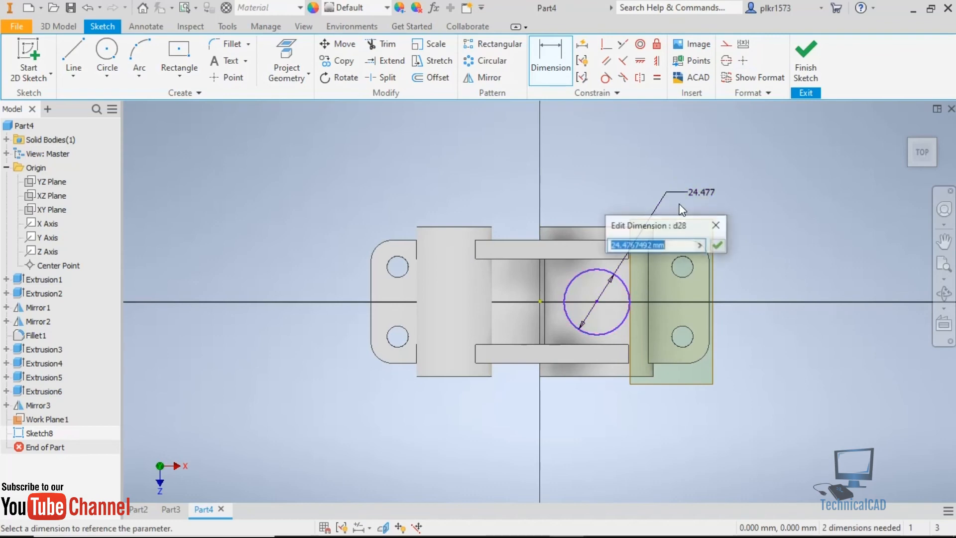
pyautogui.write('22')
pyautogui.press('Return')
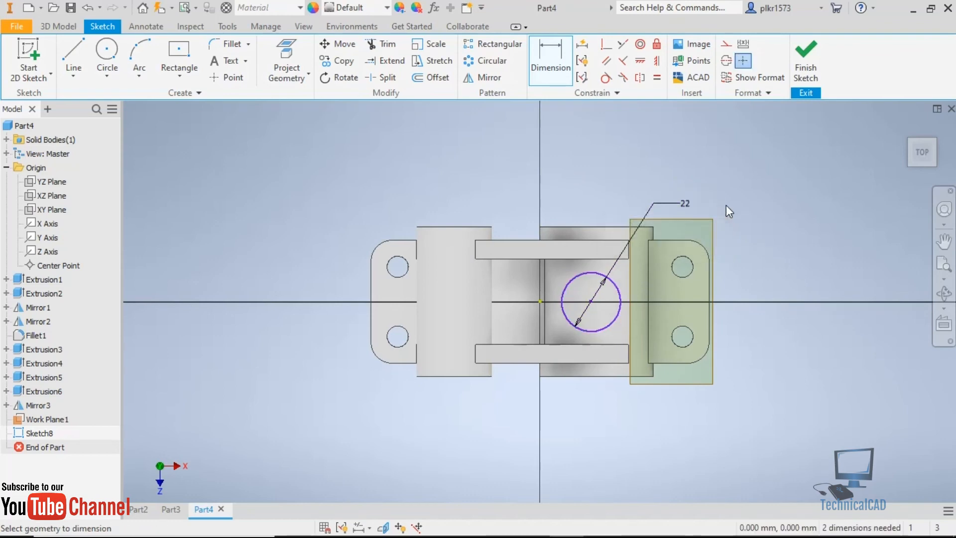
pyautogui.click(808, 68)
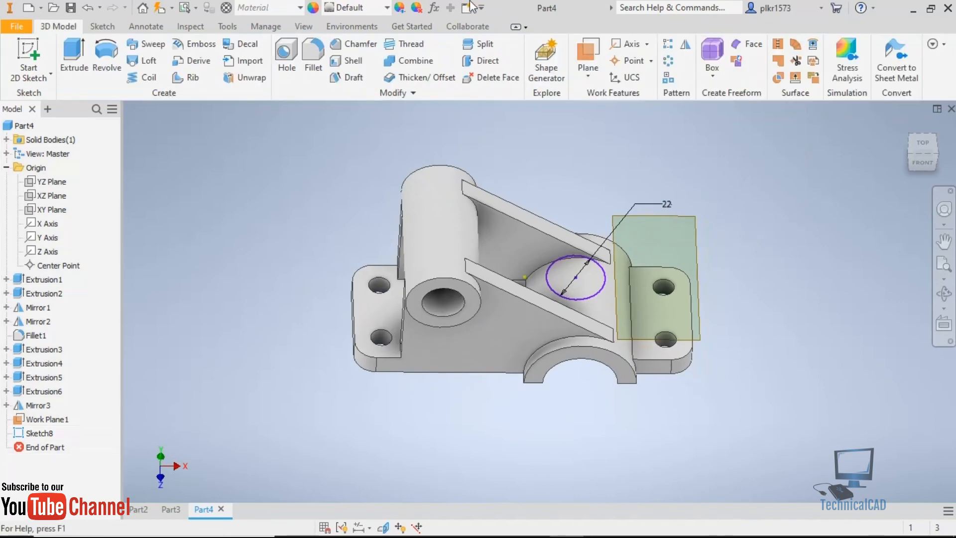
# Extrude the 22 mm circle down to the arch with the To Next extent, joining it to the solid as a boss.
pyautogui.click(66, 61)
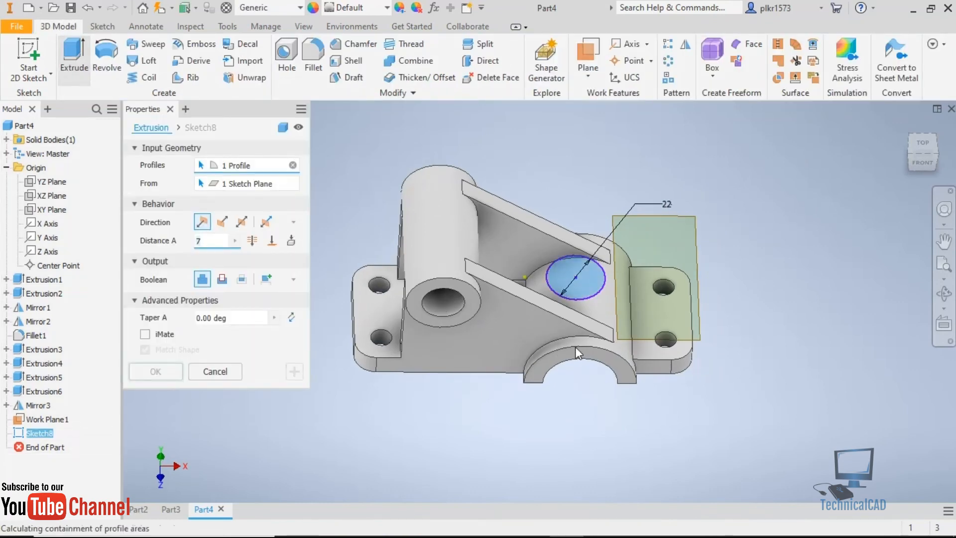
pyautogui.keyDown('shift'); pyautogui.moveTo(663, 374); pyautogui.dragTo(598, 349, button='middle'); pyautogui.keyUp('shift')
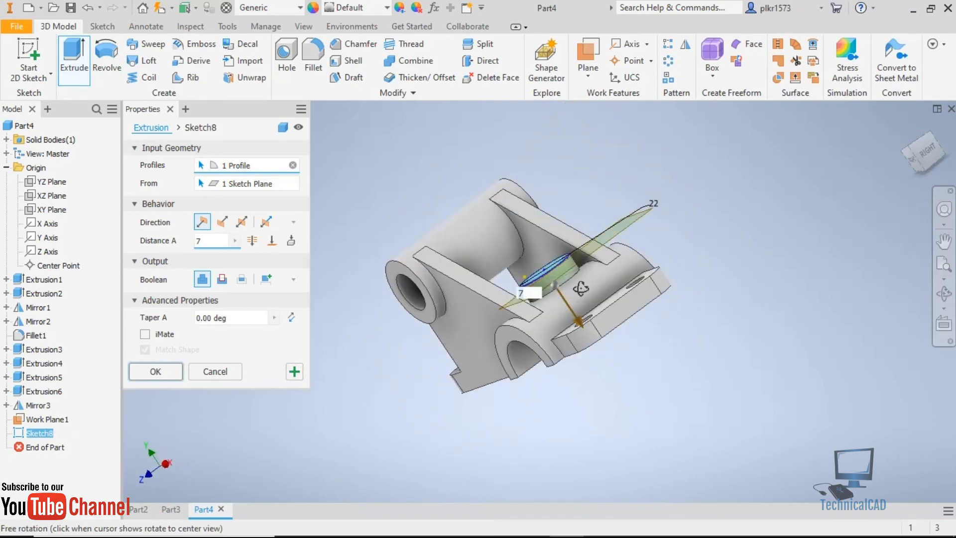
pyautogui.scroll(6, 576, 291)
pyautogui.scroll(-6, 577, 291)
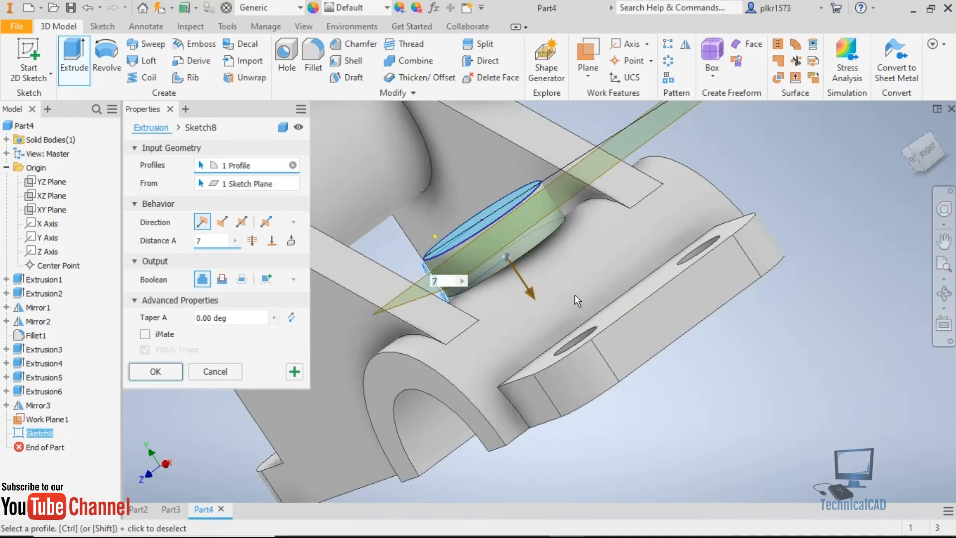
pyautogui.keyDown('shift'); pyautogui.moveTo(549, 268); pyautogui.dragTo(544, 245, button='middle'); pyautogui.keyUp('shift')
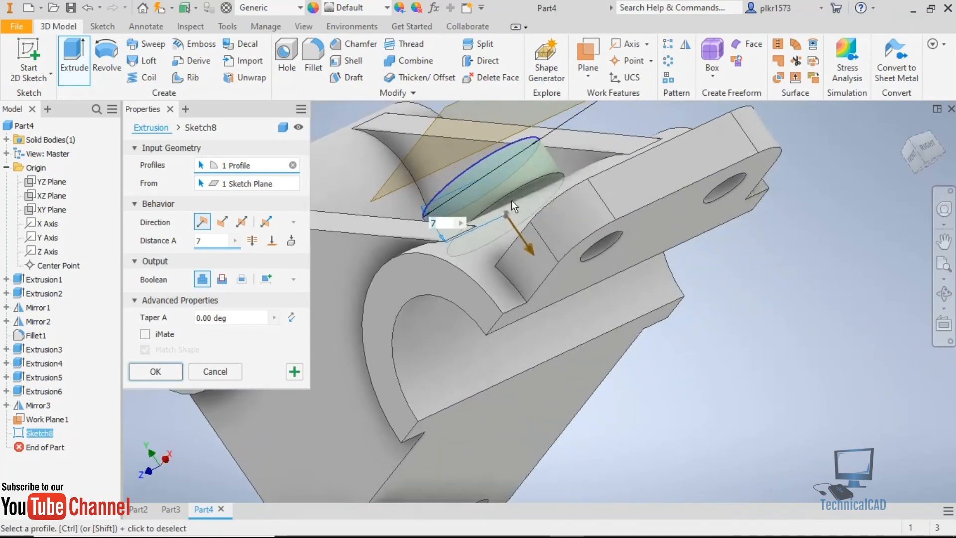
pyautogui.scroll(5, 510, 198)
pyautogui.scroll(-5, 509, 208)
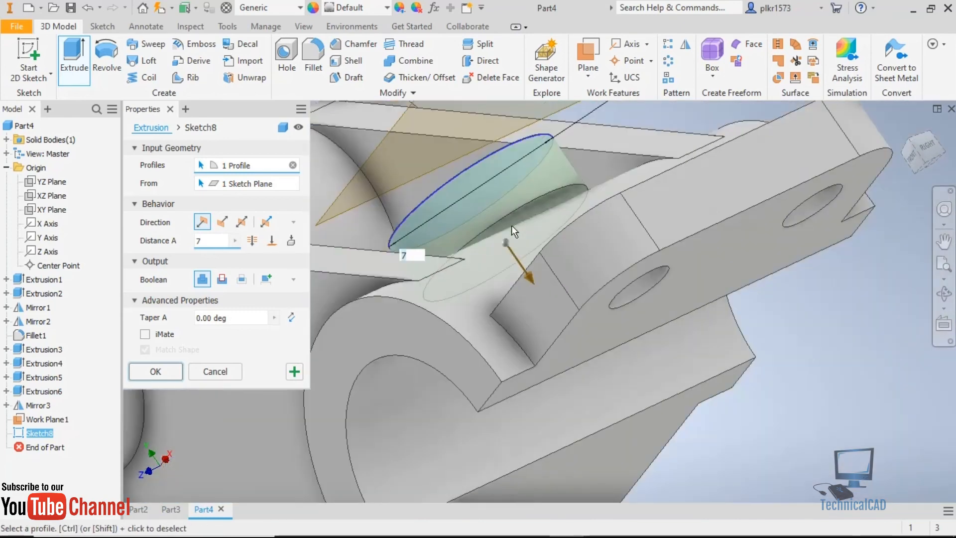
pyautogui.moveTo(515, 226)
pyautogui.keyDown('shift'); pyautogui.mouseDown(button='middle')
pyautogui.moveTo(532, 214)
pyautogui.moveTo(552, 222)
pyautogui.moveTo(513, 222)
pyautogui.mouseUp(button='middle'); pyautogui.keyUp('shift')
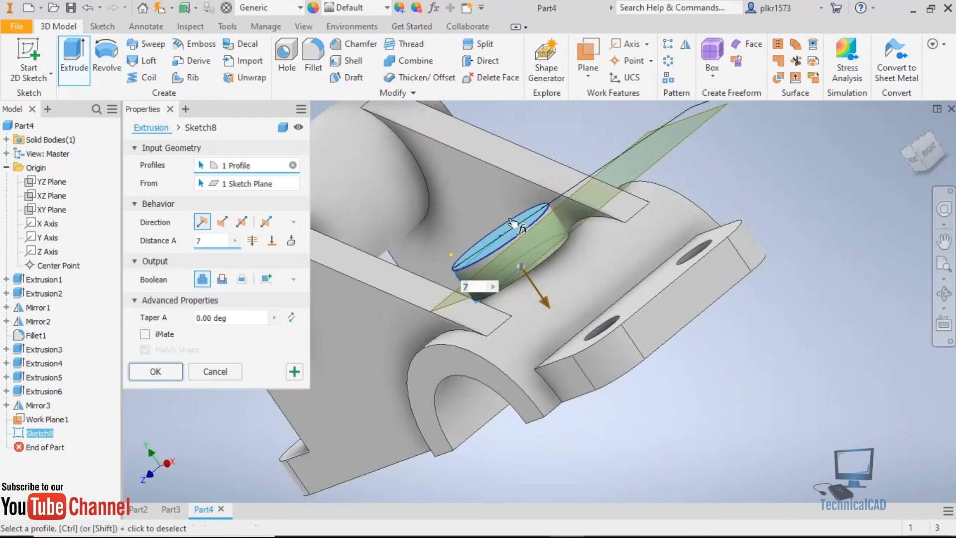
pyautogui.click(291, 242)
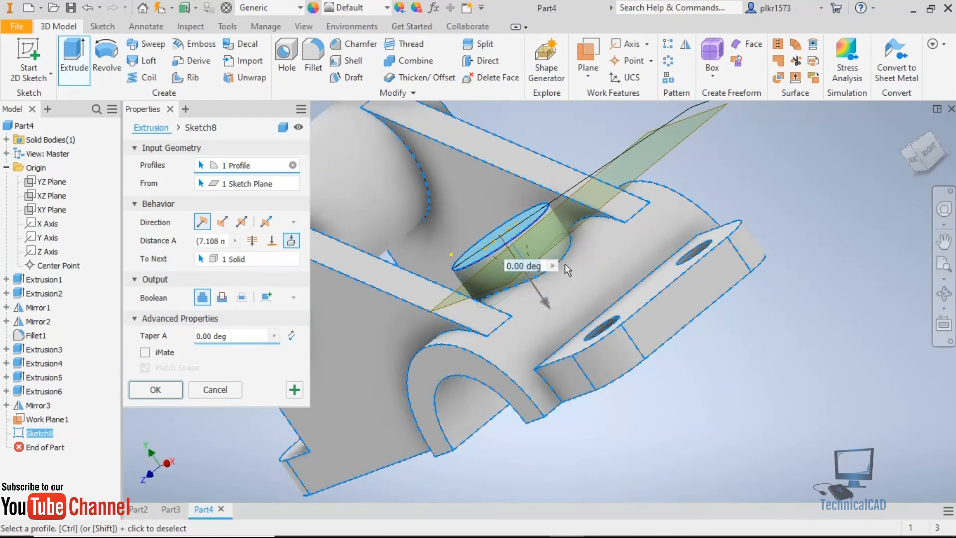
pyautogui.scroll(5, 558, 283)
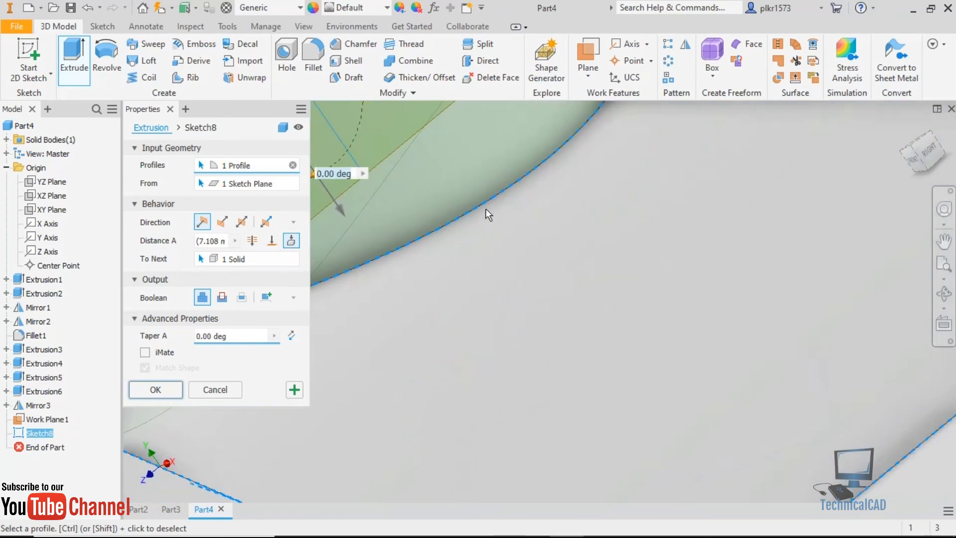
pyautogui.scroll(-5, 643, 302)
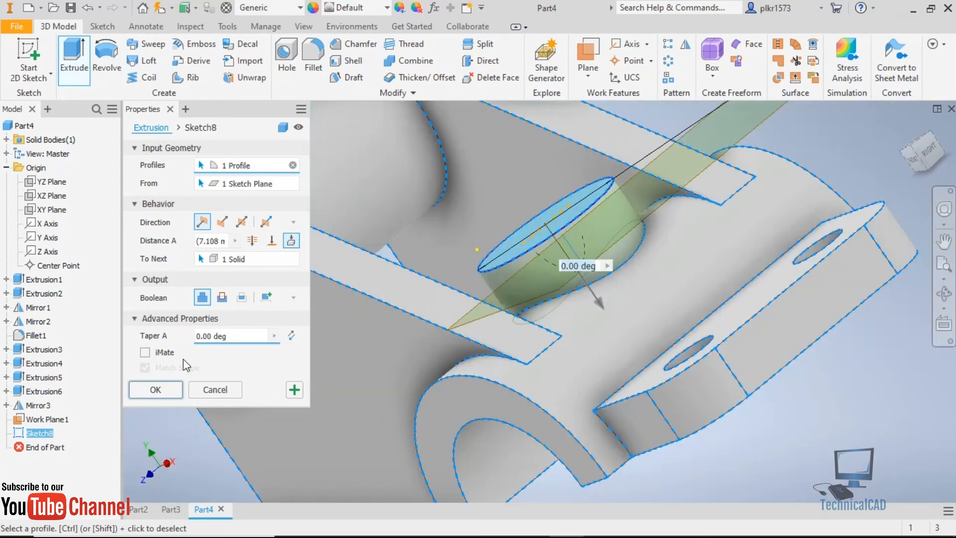
pyautogui.click(156, 389)
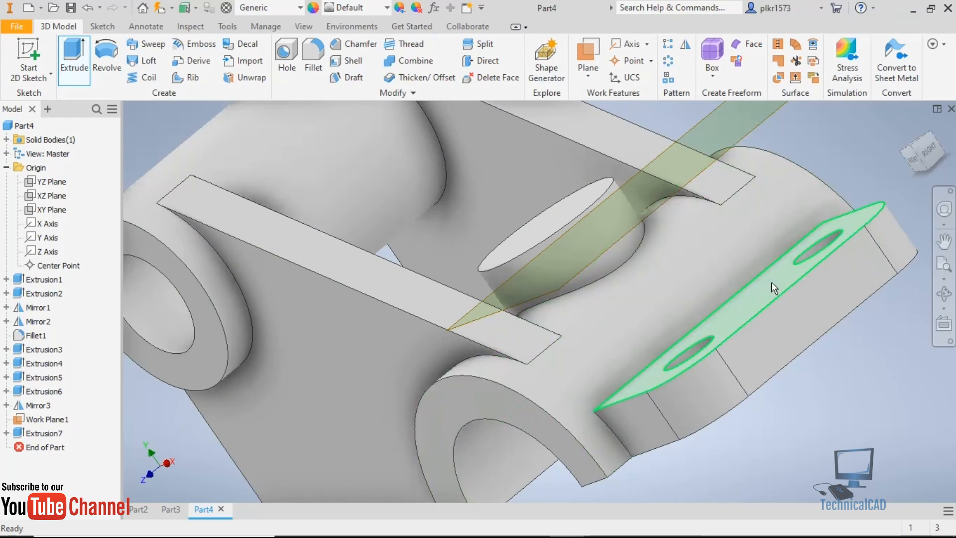
# Start a sketch on the top face of the cylindrical boss.
pyautogui.scroll(-5, 617, 274)
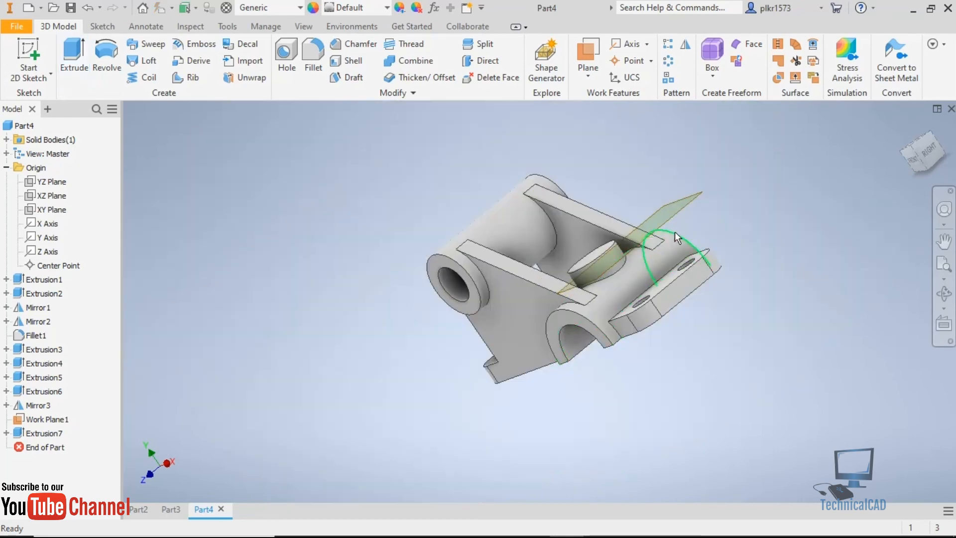
pyautogui.click(583, 259)
pyautogui.scroll(8, 573, 265)
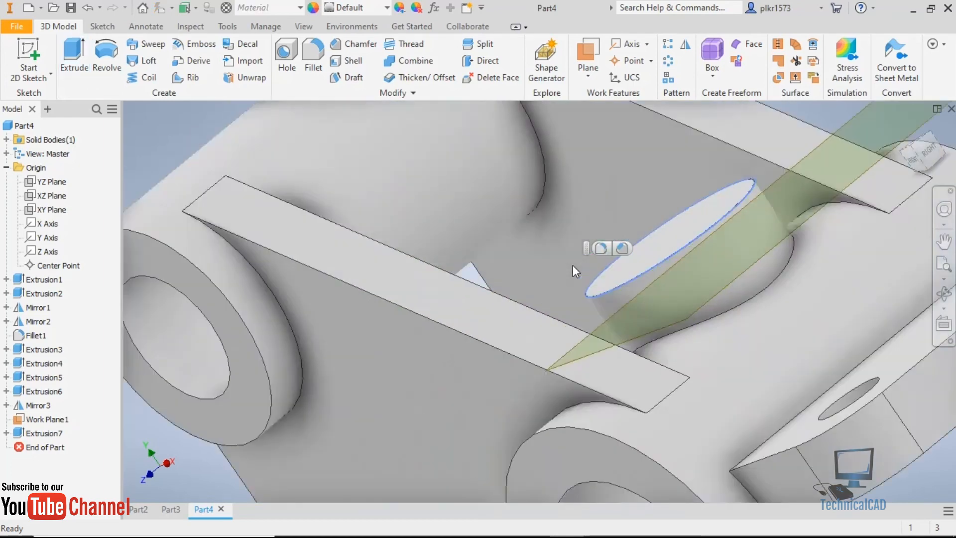
pyautogui.click(765, 344)
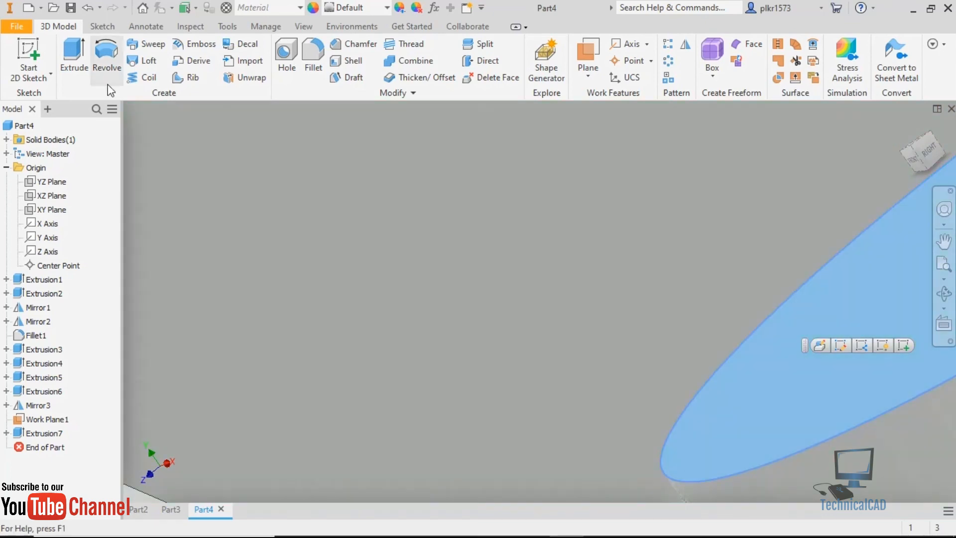
pyautogui.press('s')
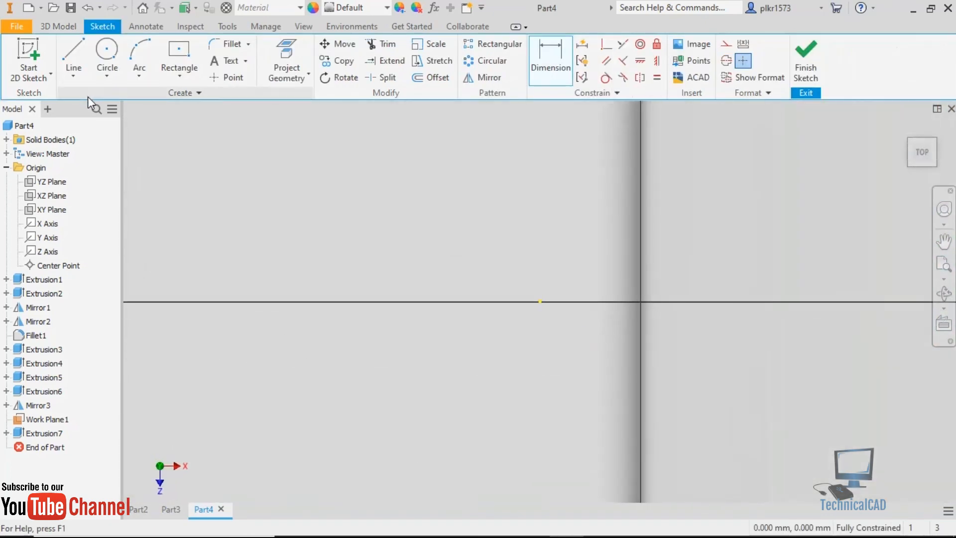
pyautogui.scroll(-8, 144, 206)
pyautogui.scroll(4, 357, 232)
pyautogui.scroll(-6, 456, 247)
pyautogui.scroll(5, 383, 255)
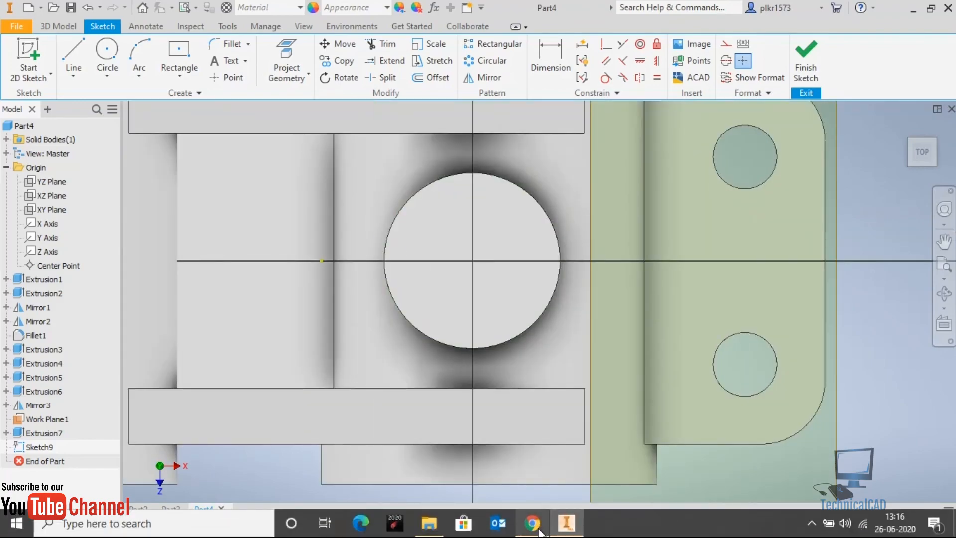
# Check the bore size in the browser's reference drawing, sketch a 12 mm circle at the boss's centre in Inventor, and finish the sketch.
pyautogui.click(533, 523)
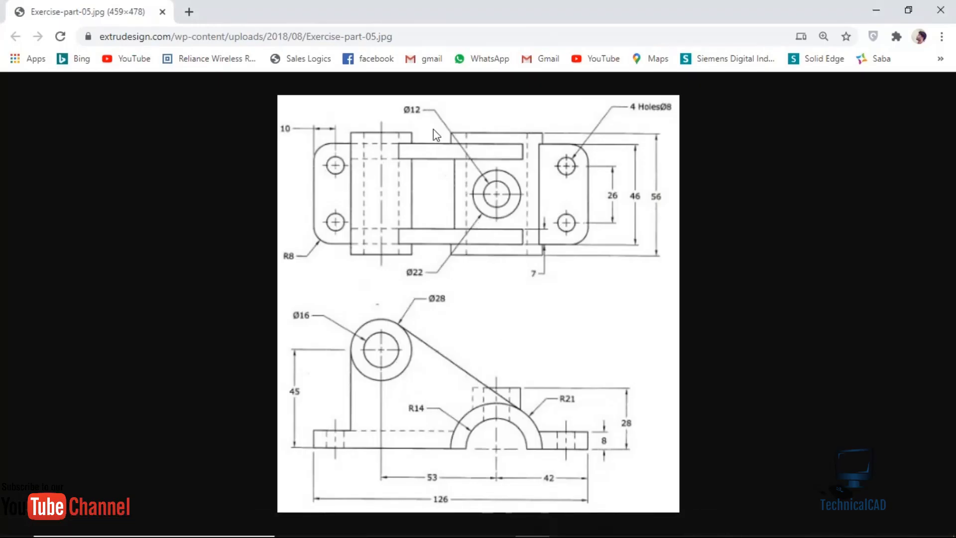
pyautogui.click(567, 523)
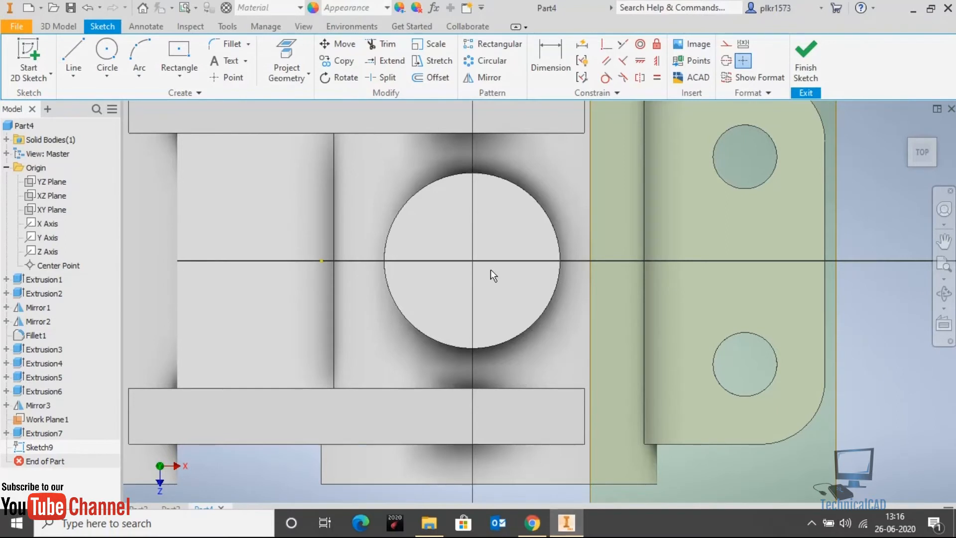
pyautogui.click(108, 46)
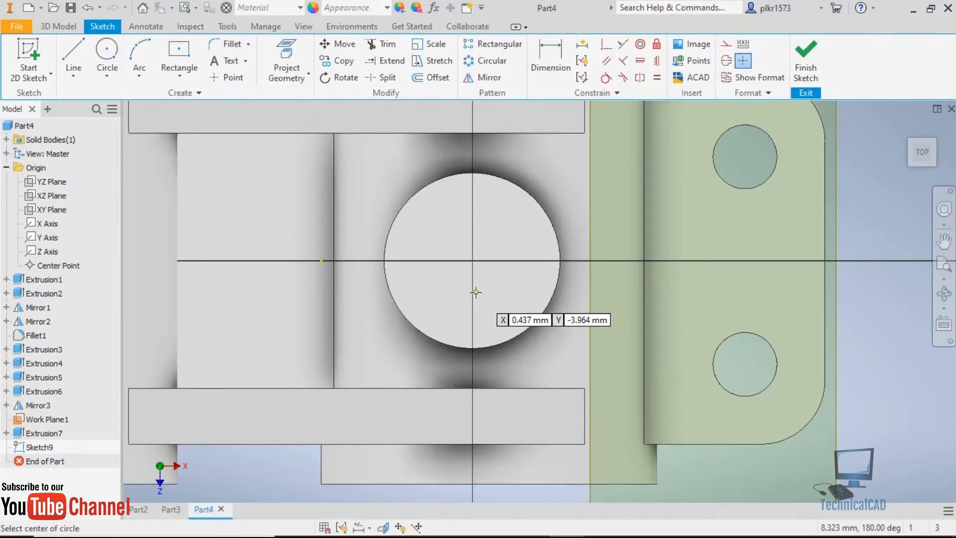
pyautogui.click(472, 261)
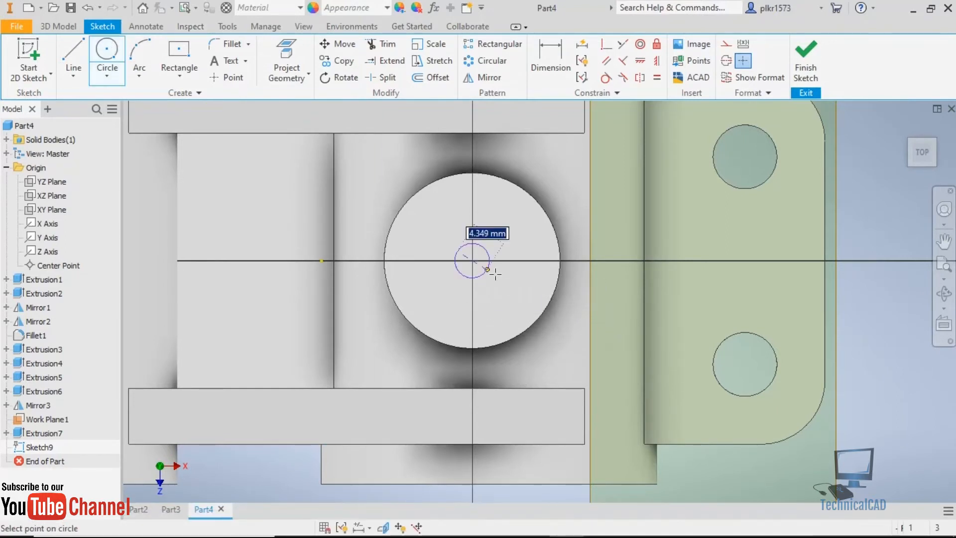
pyautogui.write('12')
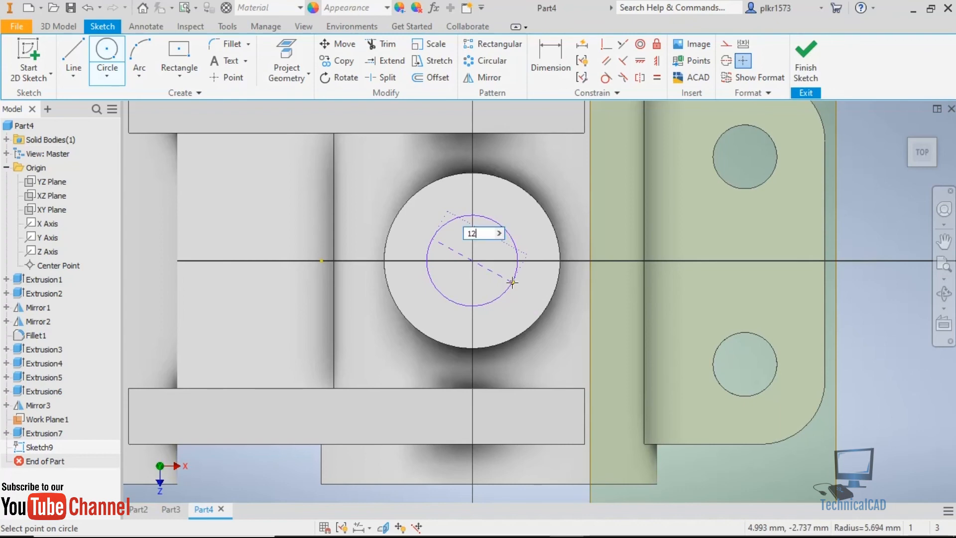
pyautogui.press('Return')
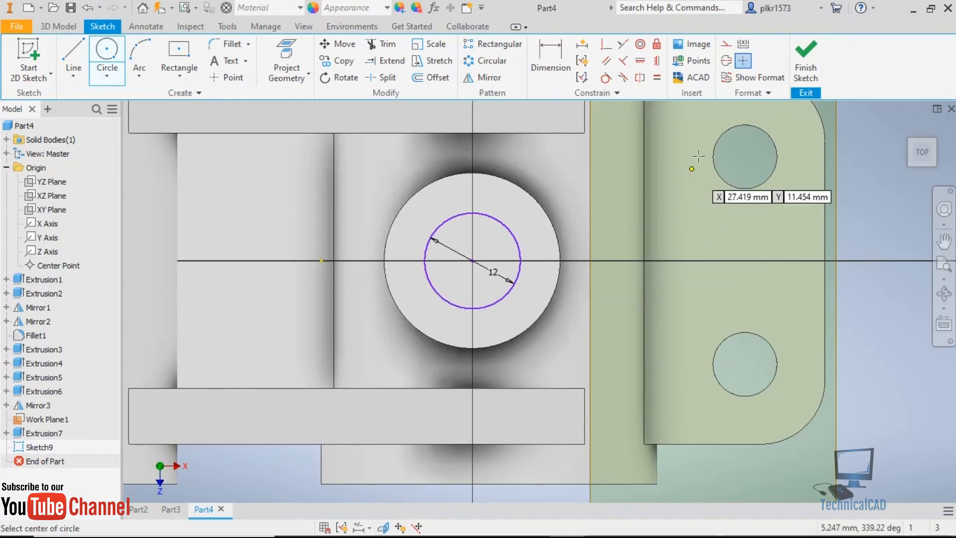
pyautogui.click(812, 53)
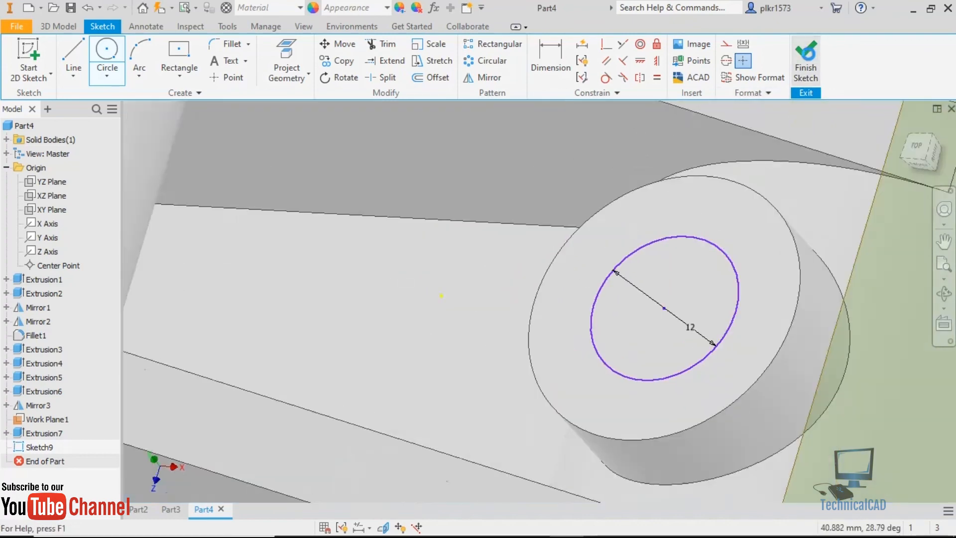
# Extrude the 12 mm circle downward as a cut of 24.75 mm through the boss and the arch.
pyautogui.press('e')
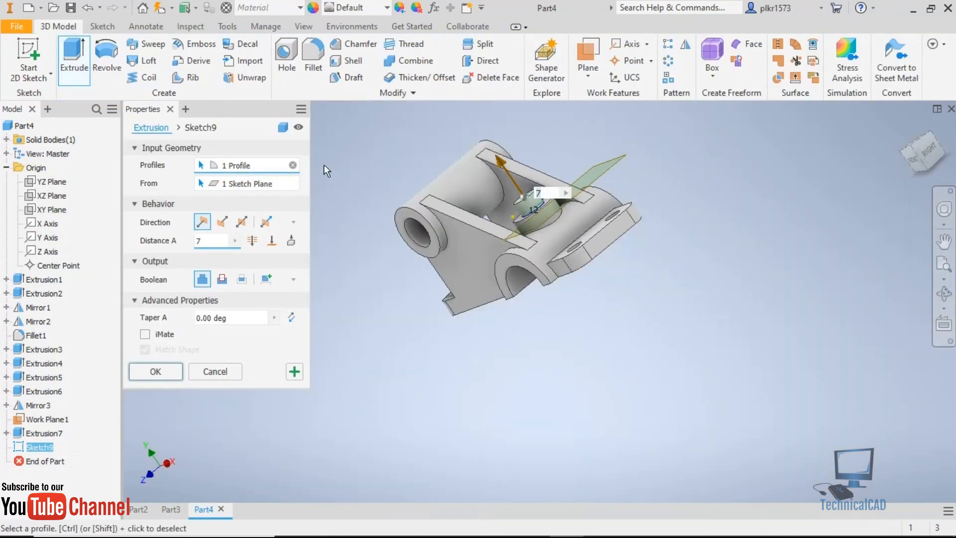
pyautogui.click(222, 223)
pyautogui.moveTo(568, 259); pyautogui.dragTo(580, 284)
pyautogui.moveTo(551, 279)
pyautogui.keyDown('shift'); pyautogui.mouseDown(button='middle')
pyautogui.moveTo(591, 208)
pyautogui.moveTo(549, 267)
pyautogui.mouseUp(button='middle'); pyautogui.keyUp('shift')
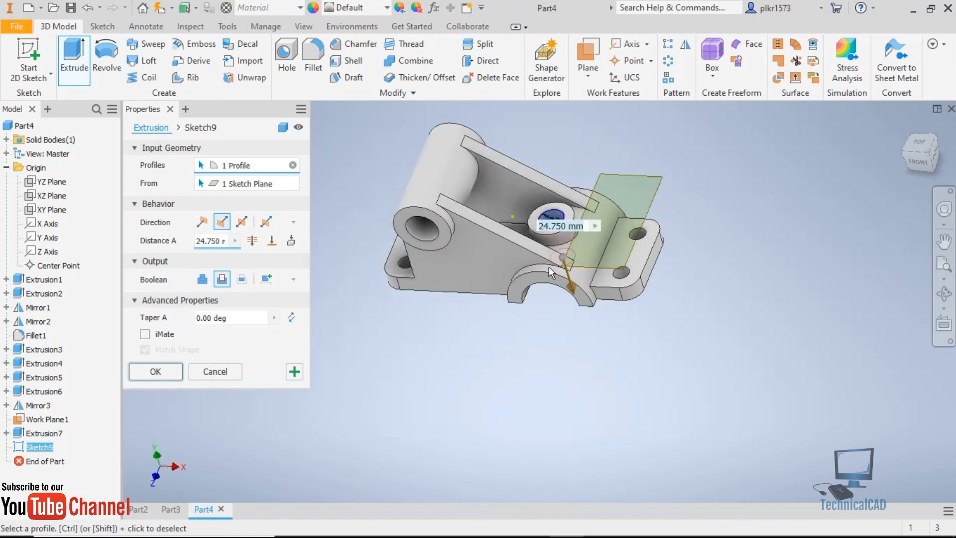
pyautogui.click(168, 374)
# Hide the work plane above the arch and inspect the bracket.
pyautogui.scroll(5, 495, 181)
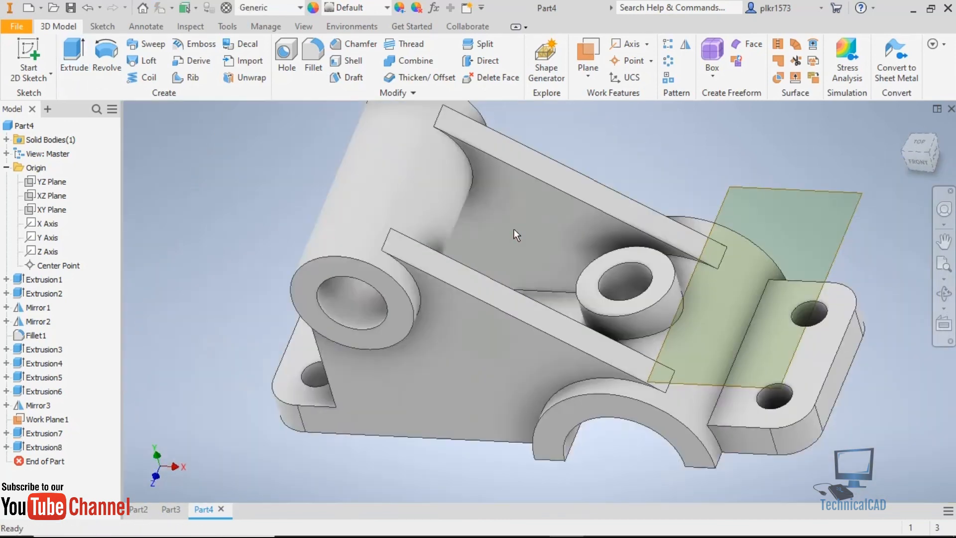
pyautogui.scroll(-4, 513, 228)
pyautogui.click(708, 205)
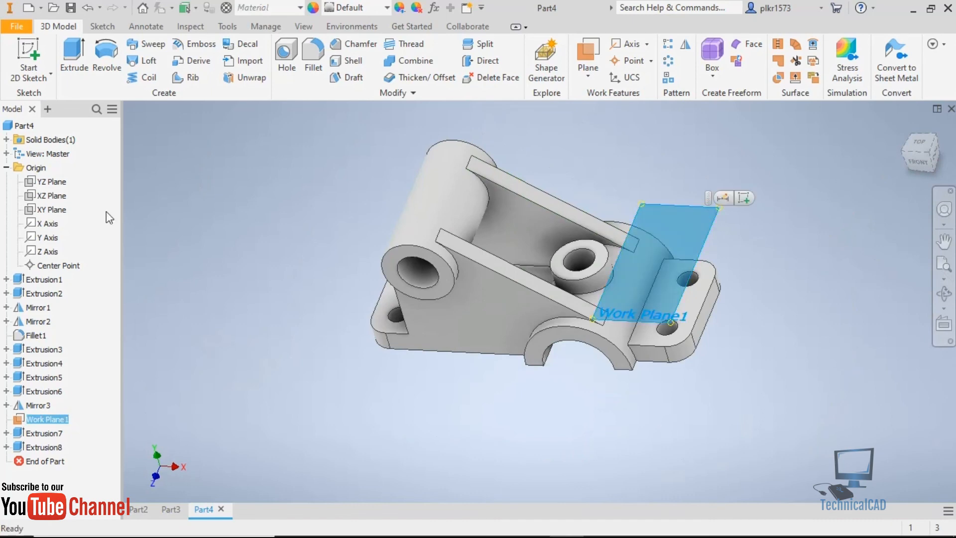
pyautogui.rightClick(56, 420)
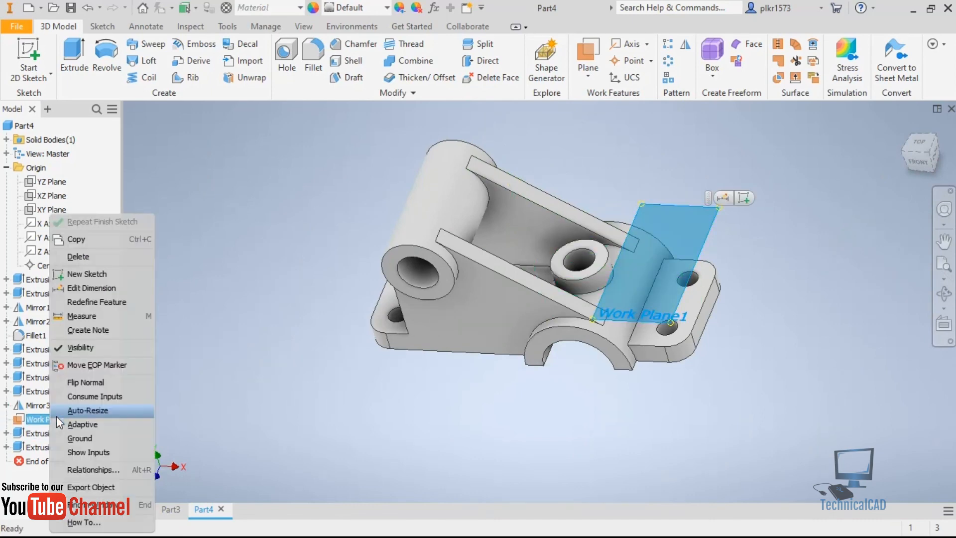
pyautogui.click(81, 351)
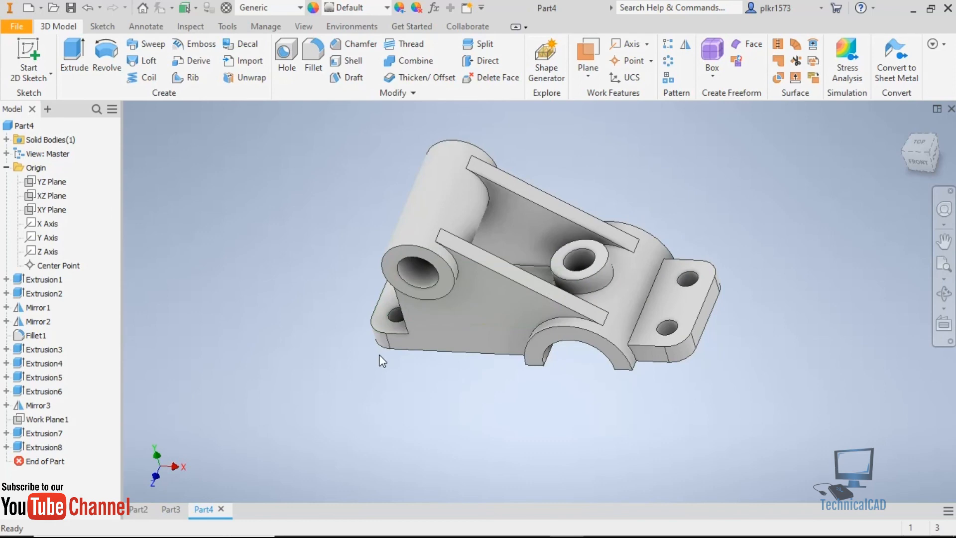
pyautogui.keyDown('shift'); pyautogui.moveTo(379, 361); pyautogui.dragTo(437, 361, button='middle'); pyautogui.keyUp('shift')
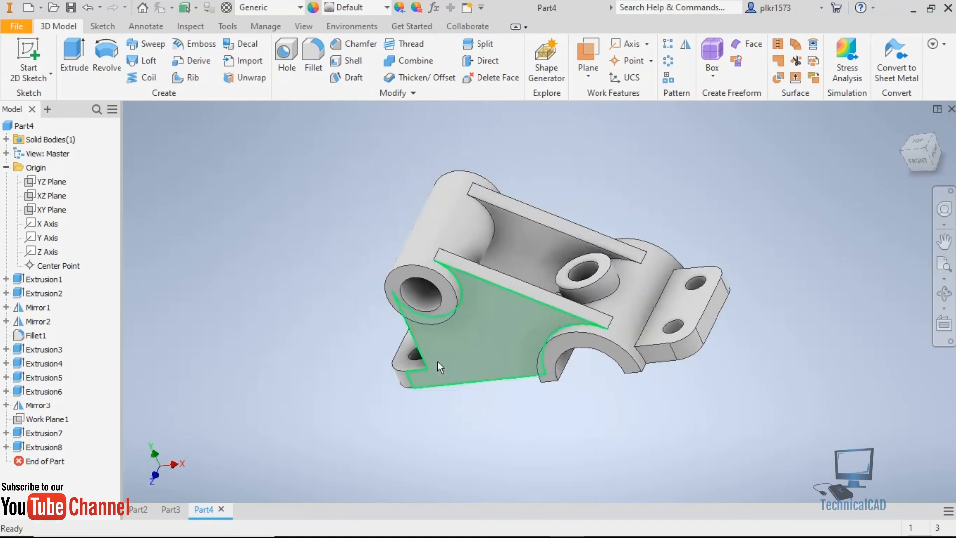
# Examine the bracket's tube, ribs, bored boss and mounting holes from several angles, then restore the home view.
pyautogui.scroll(3, 700, 233)
pyautogui.scroll(-3, 667, 243)
pyautogui.keyDown('shift'); pyautogui.moveTo(660, 244); pyautogui.dragTo(696, 235, button='middle'); pyautogui.keyUp('shift')
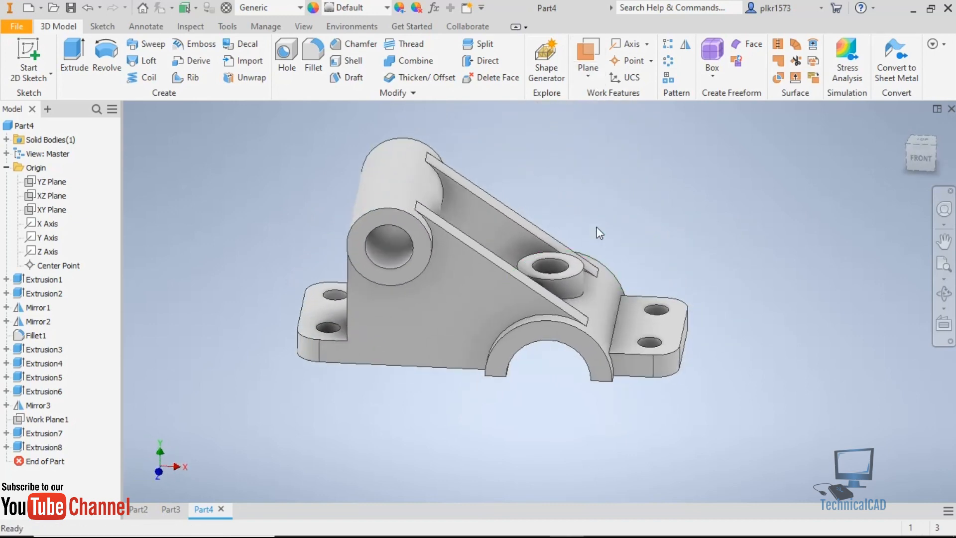
pyautogui.scroll(3, 600, 233)
pyautogui.scroll(-2, 599, 240)
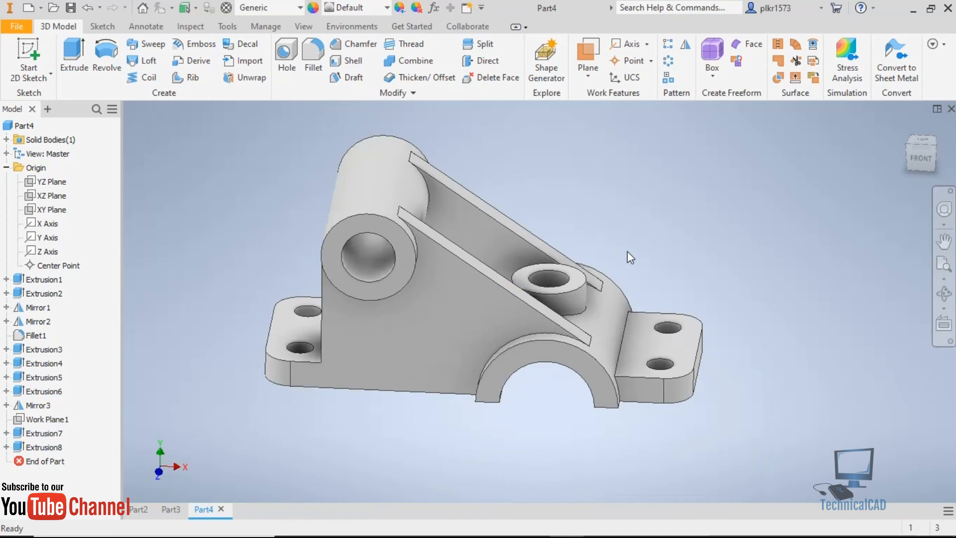
pyautogui.keyDown('shift'); pyautogui.moveTo(628, 255); pyautogui.dragTo(563, 253, button='middle'); pyautogui.keyUp('shift')
pyautogui.scroll(-3, 513, 349)
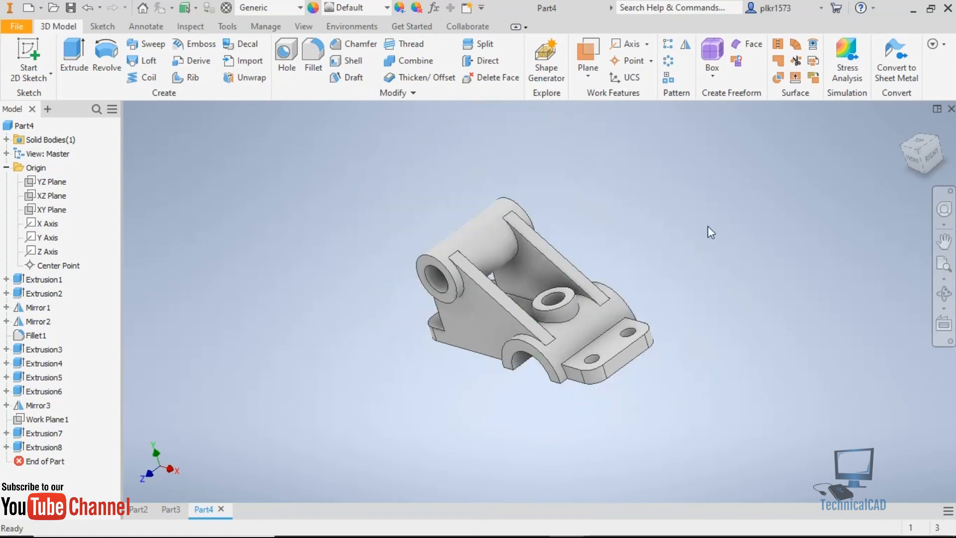
pyautogui.click(904, 127)
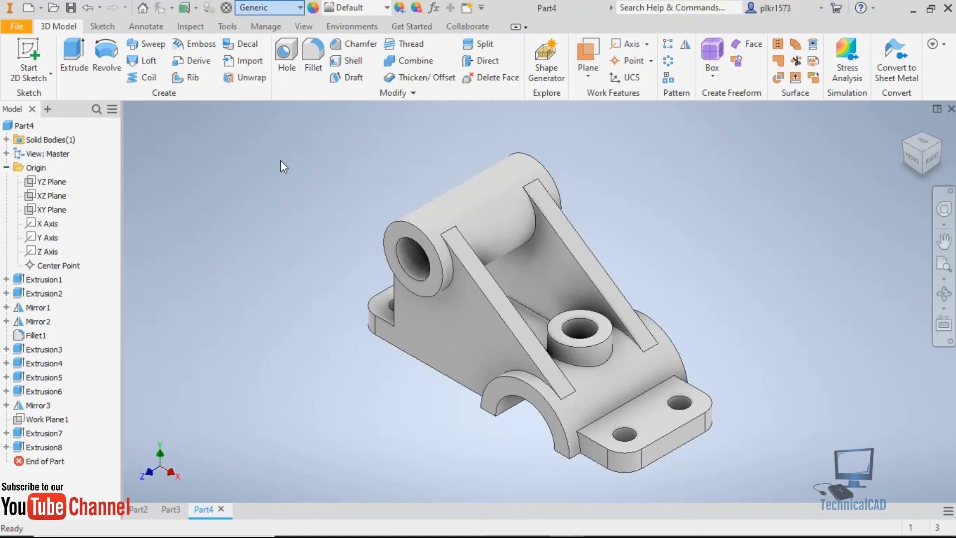
# Assign the Stainless Steel material from the Inventor Material Library to the bracket.
pyautogui.click(299, 7)
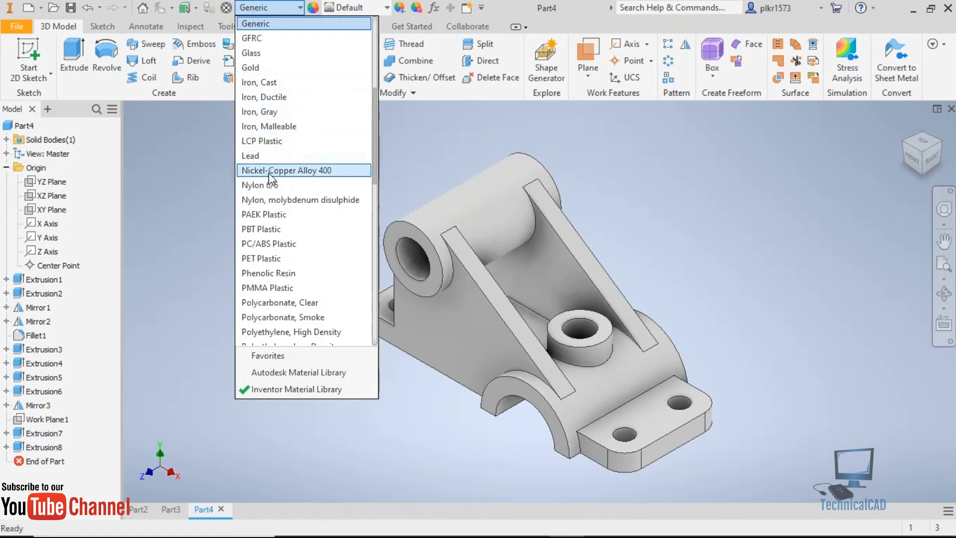
pyautogui.scroll(-1, 273, 262)
pyautogui.scroll(-5, 271, 262)
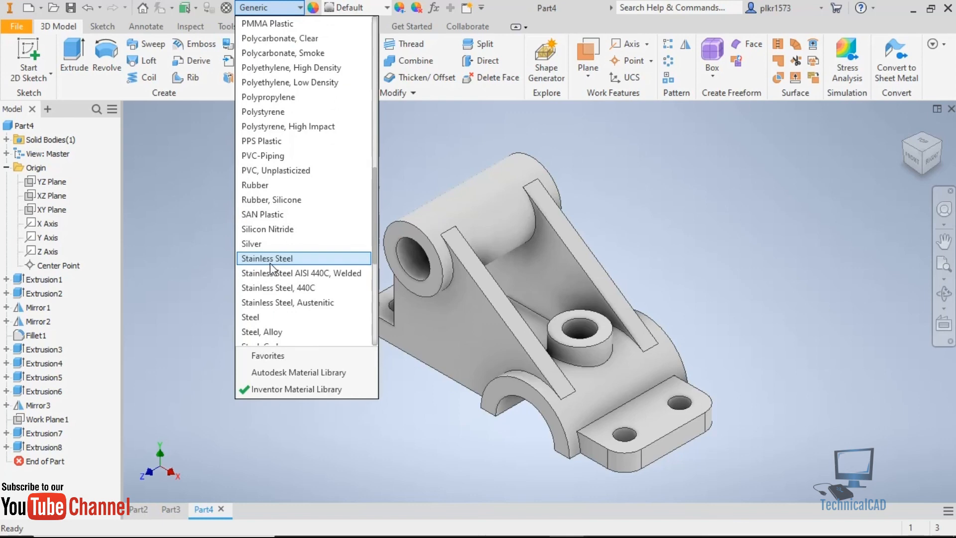
pyautogui.click(271, 259)
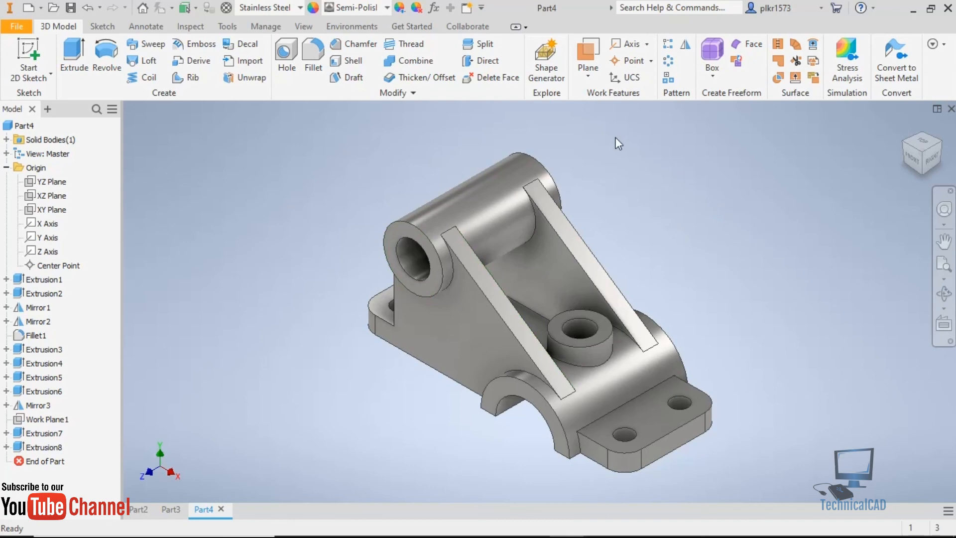
pyautogui.click(476, 218)
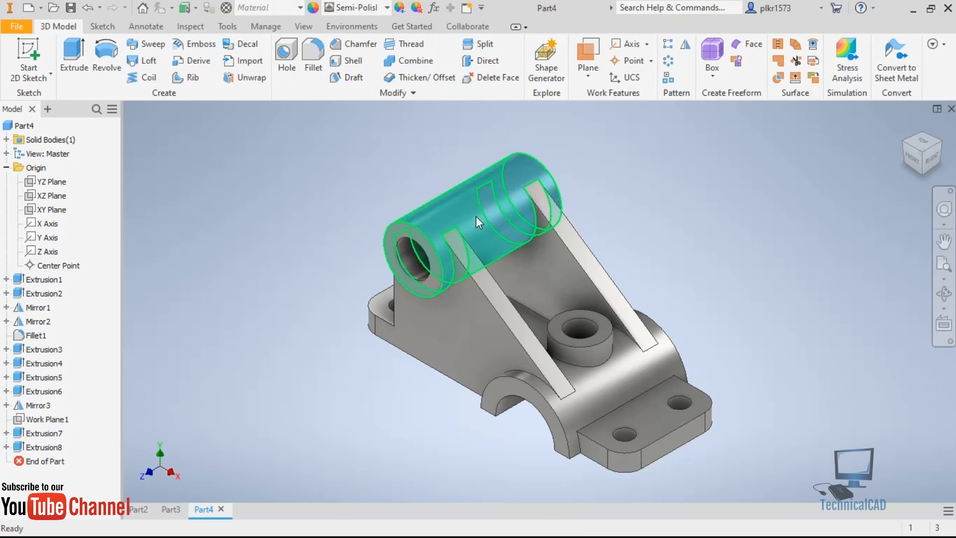
pyautogui.rightClick(479, 217)
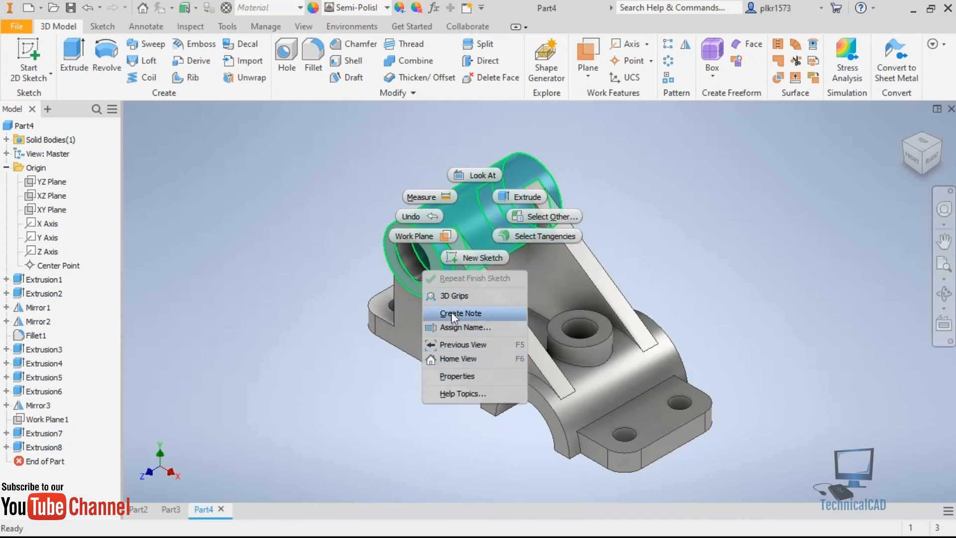
pyautogui.click(679, 185)
pyautogui.click(640, 207)
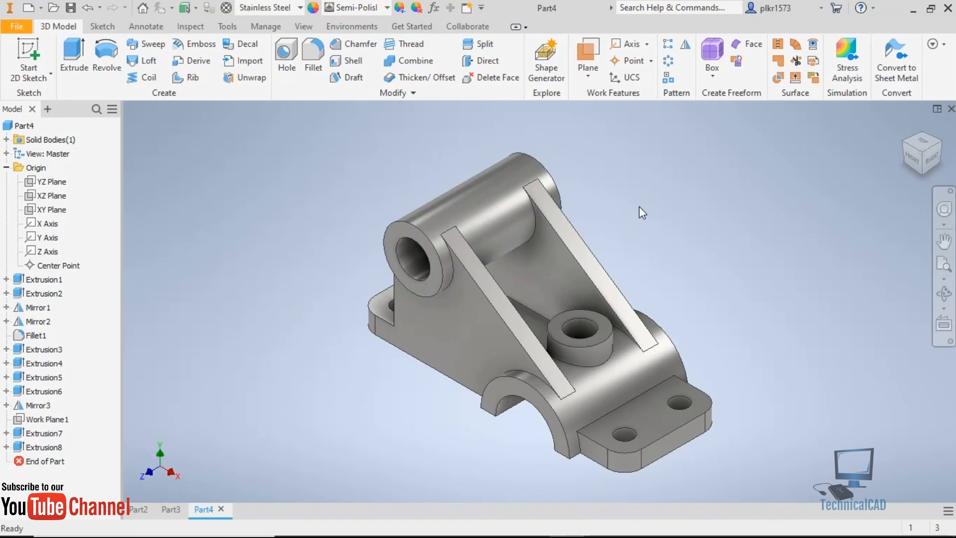